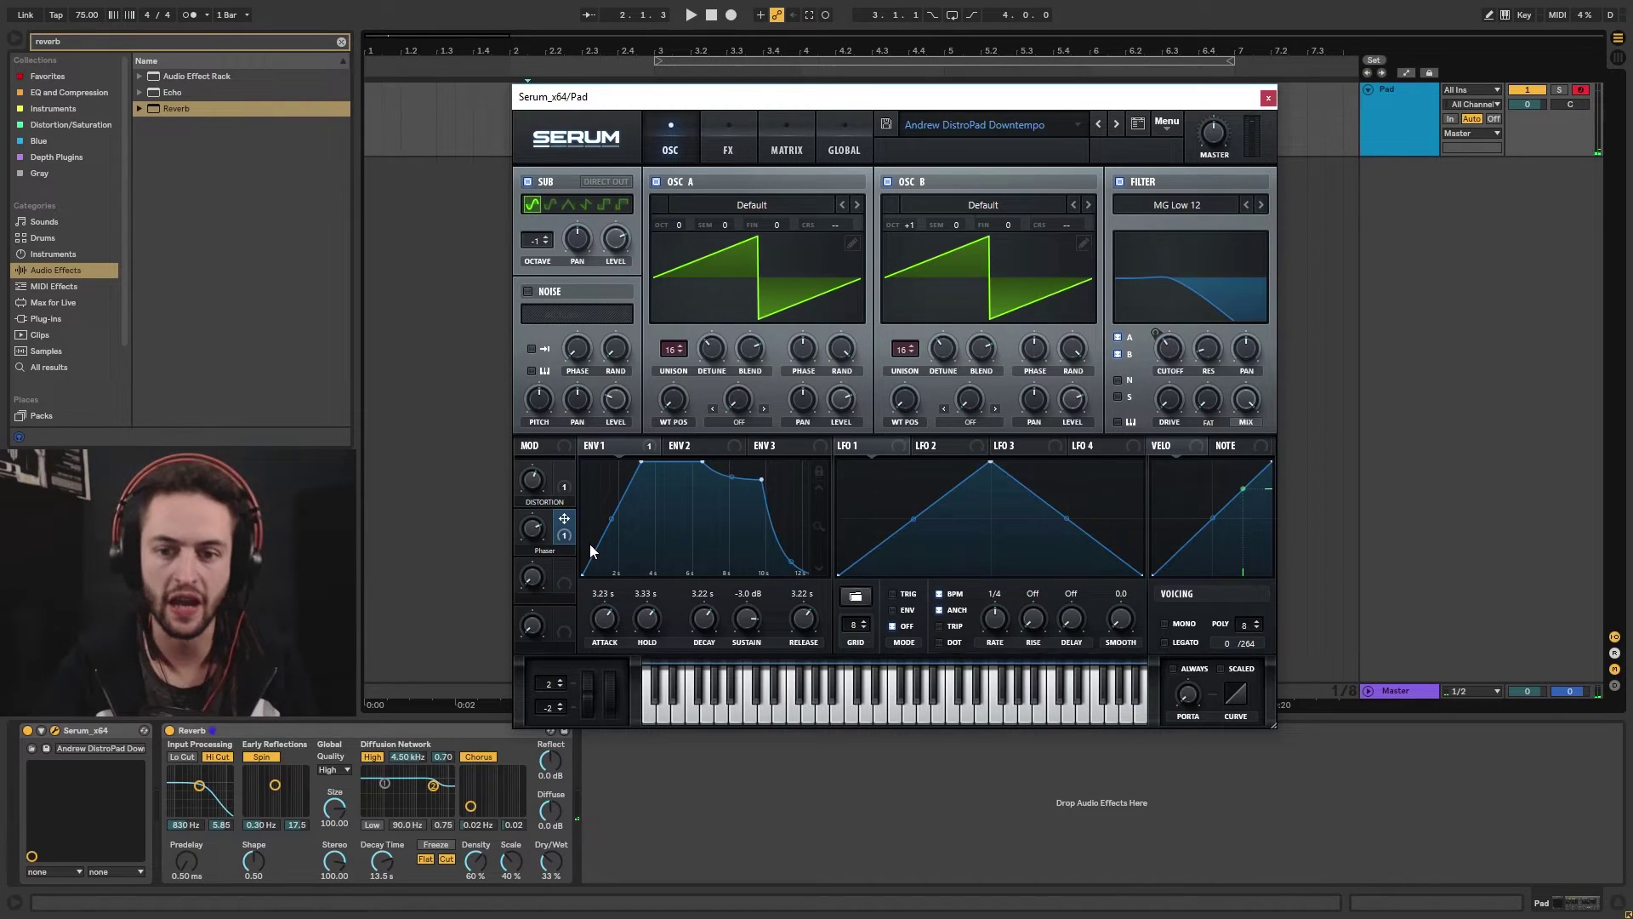
Load the Init patch, enable the sub oscillator an octave down, and switch oscillator A off
{"action": "left_click", "coordinate": [1174, 126]}
{"action": "left_click", "coordinate": [1205, 213]}
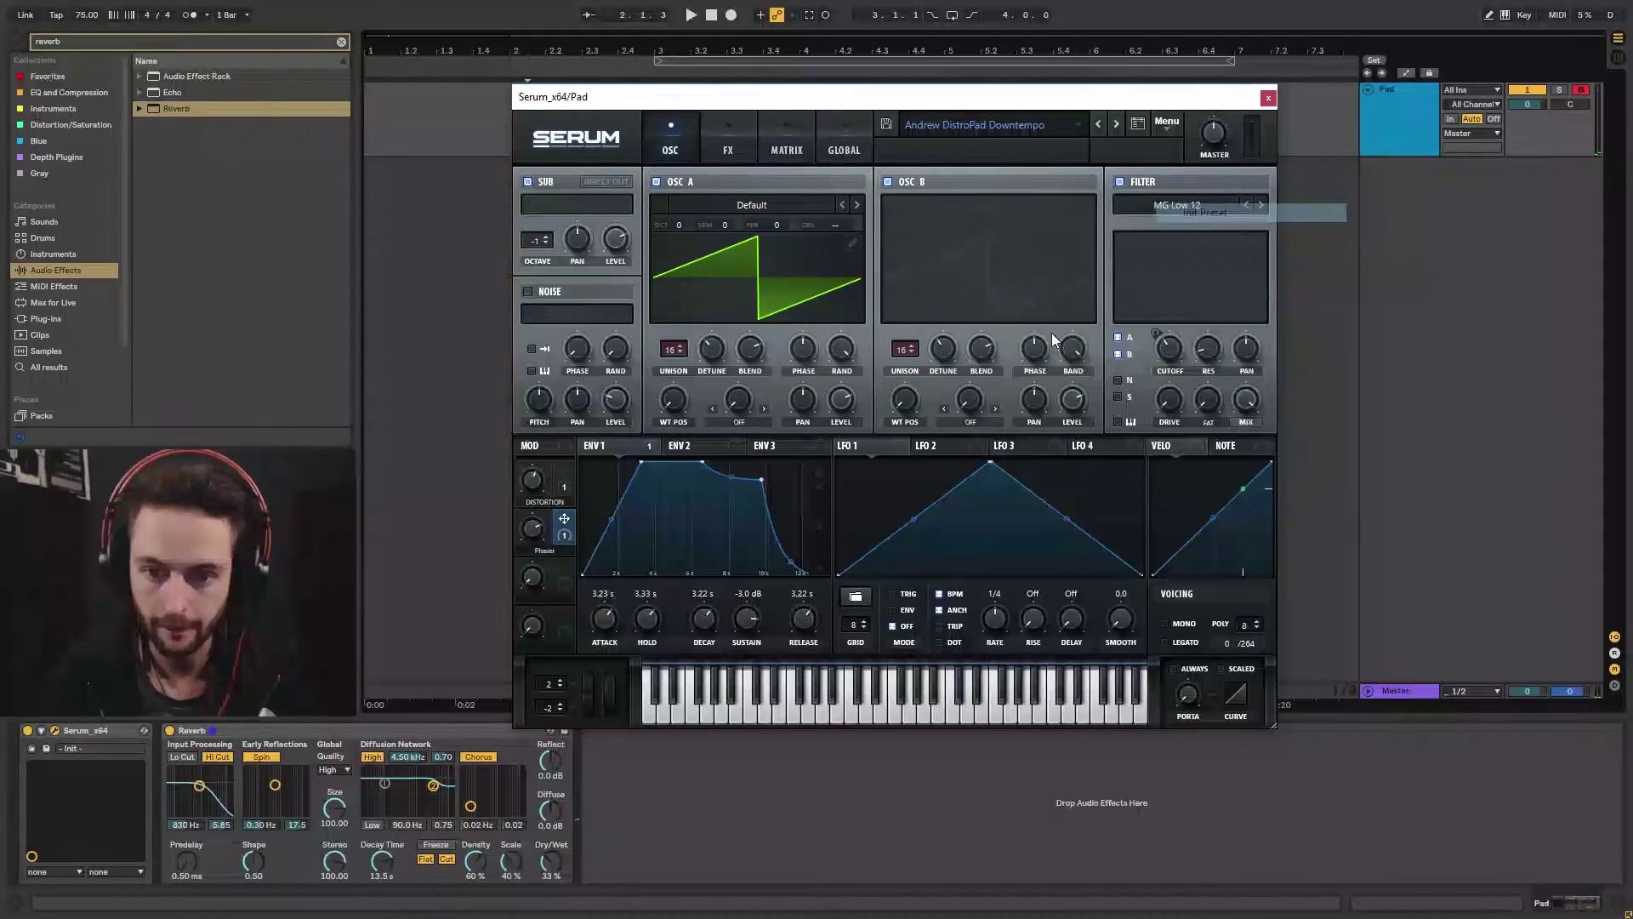
{"action": "left_click_drag", "start_coordinate": [808, 105], "coordinate": [799, 117]}
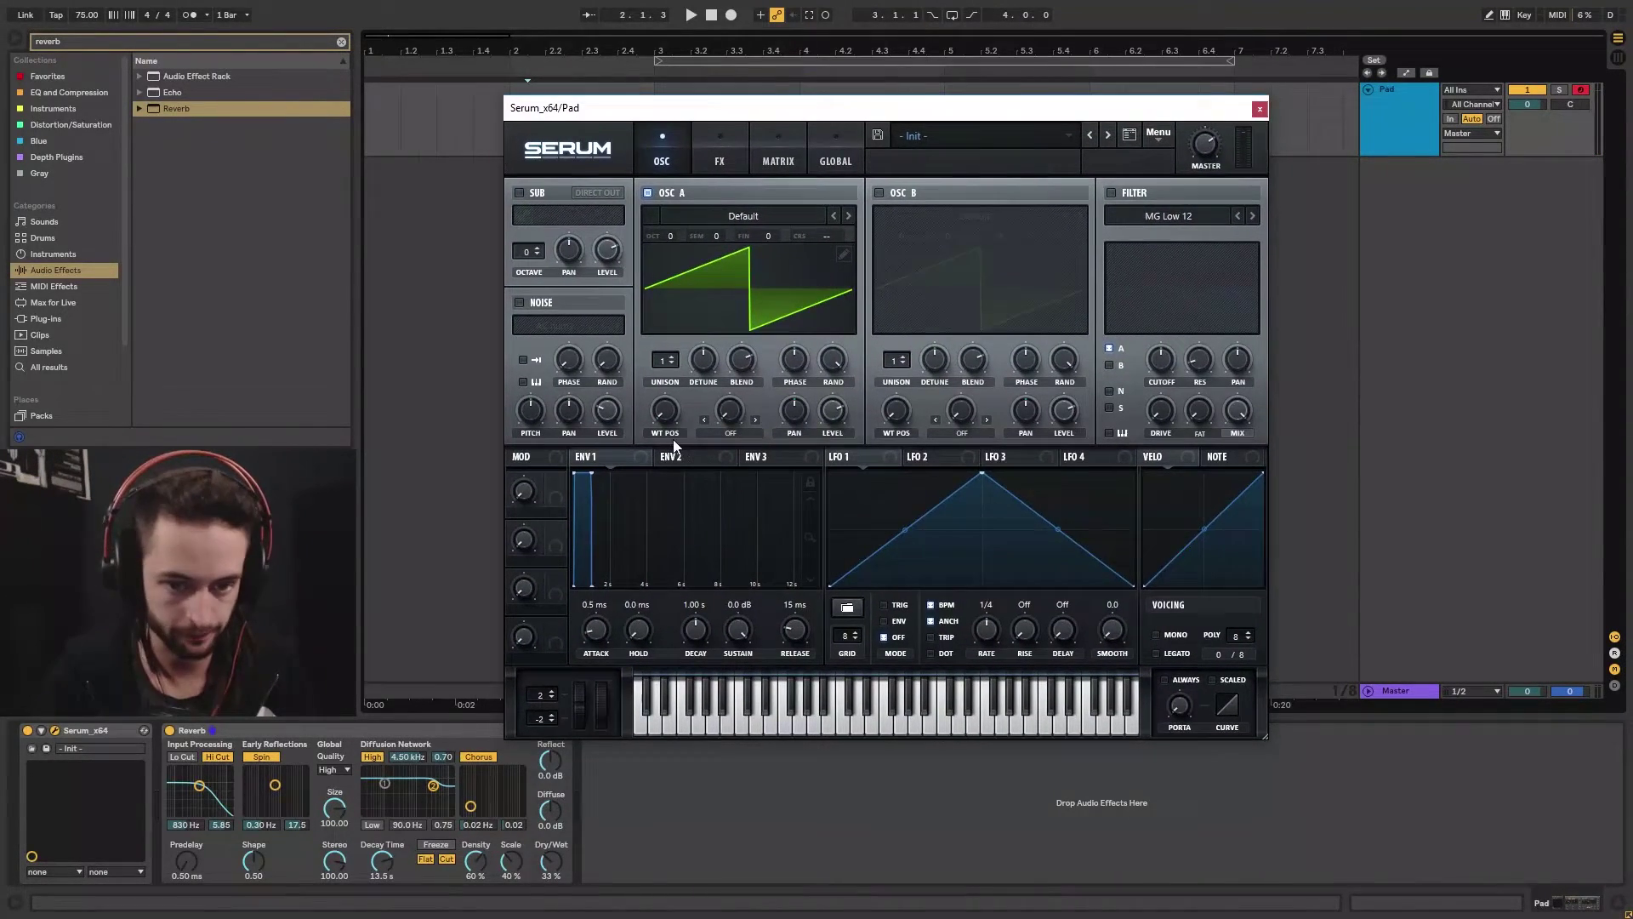
{"action": "left_click", "coordinate": [520, 195]}
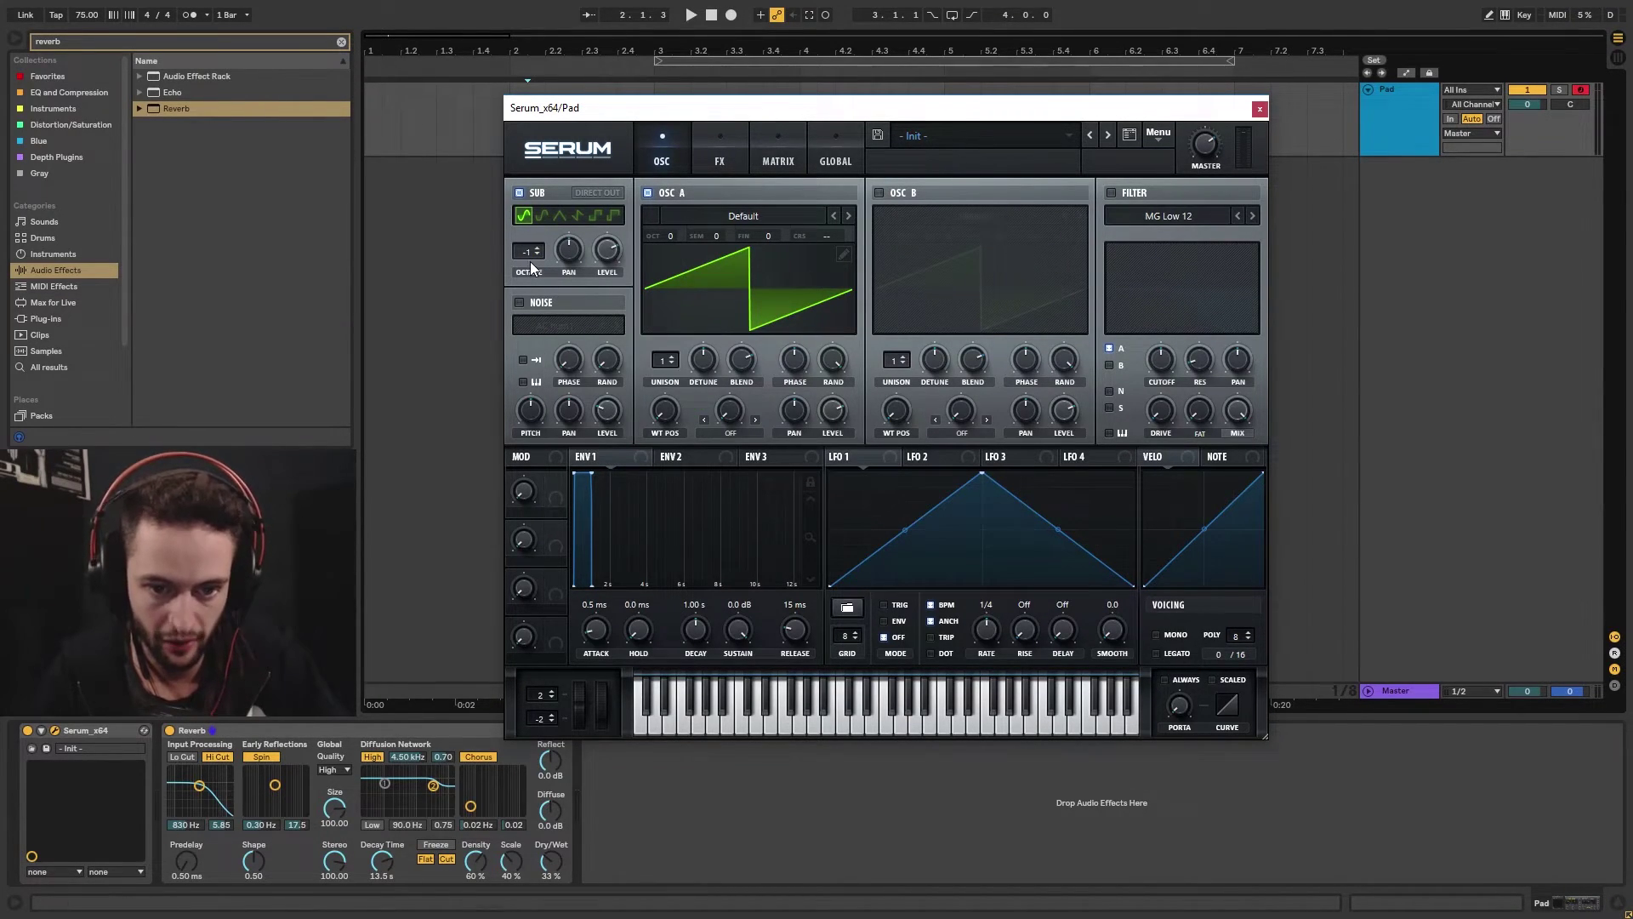
{"action": "left_click", "coordinate": [650, 195]}
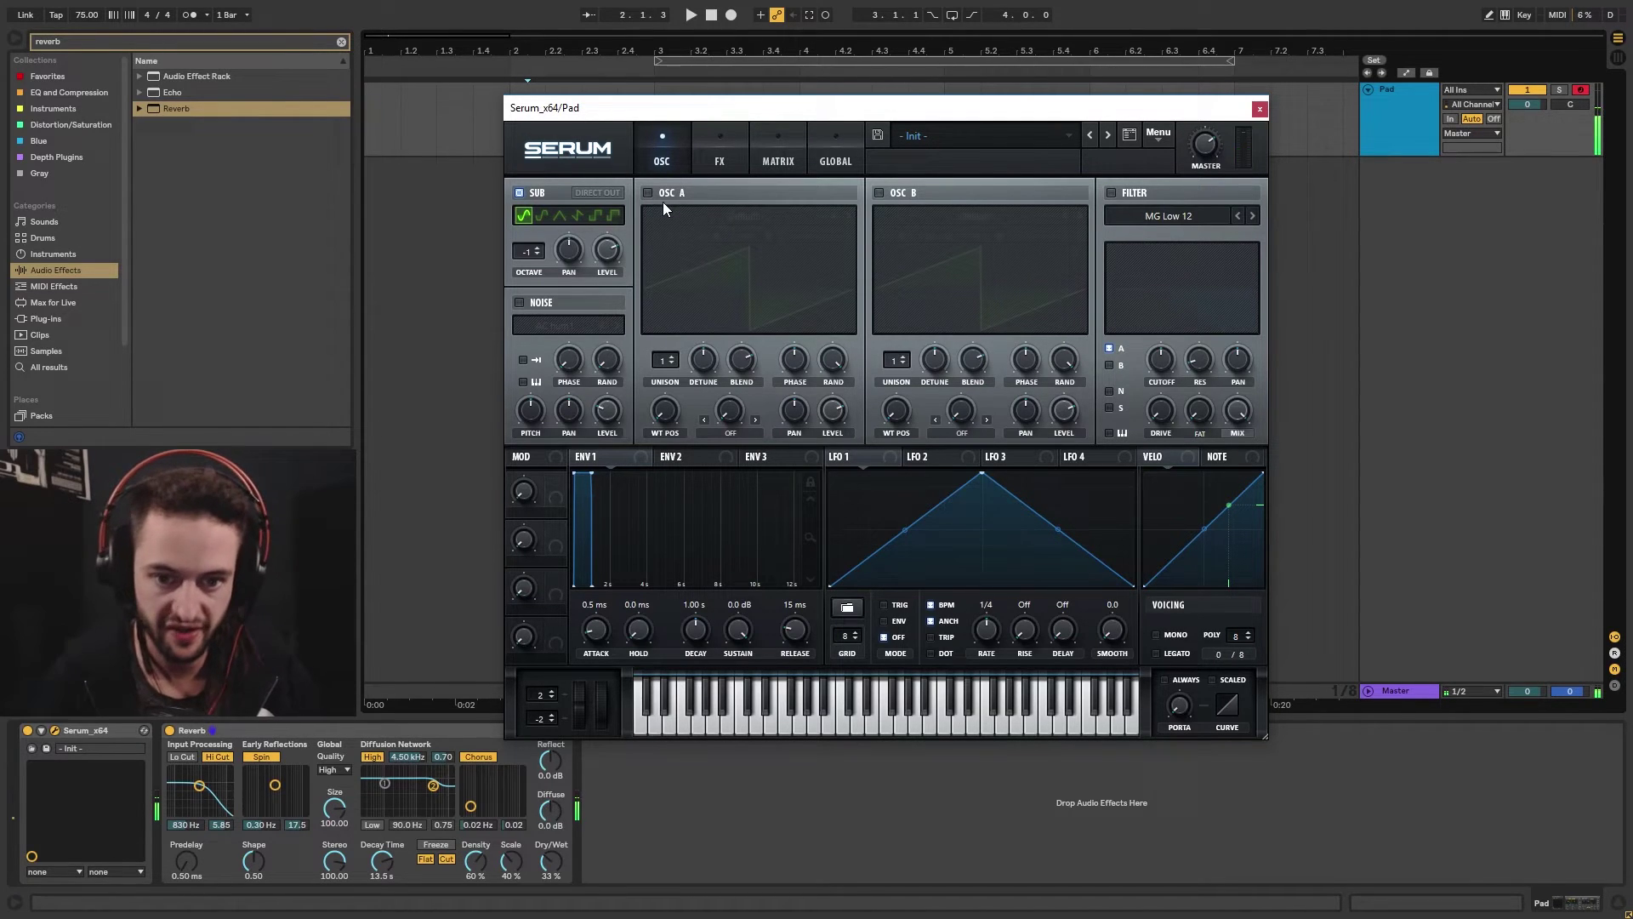
Turn oscillator A back on and load the Analog Basic Shapes wavetable into it
{"action": "left_click", "coordinate": [648, 196]}
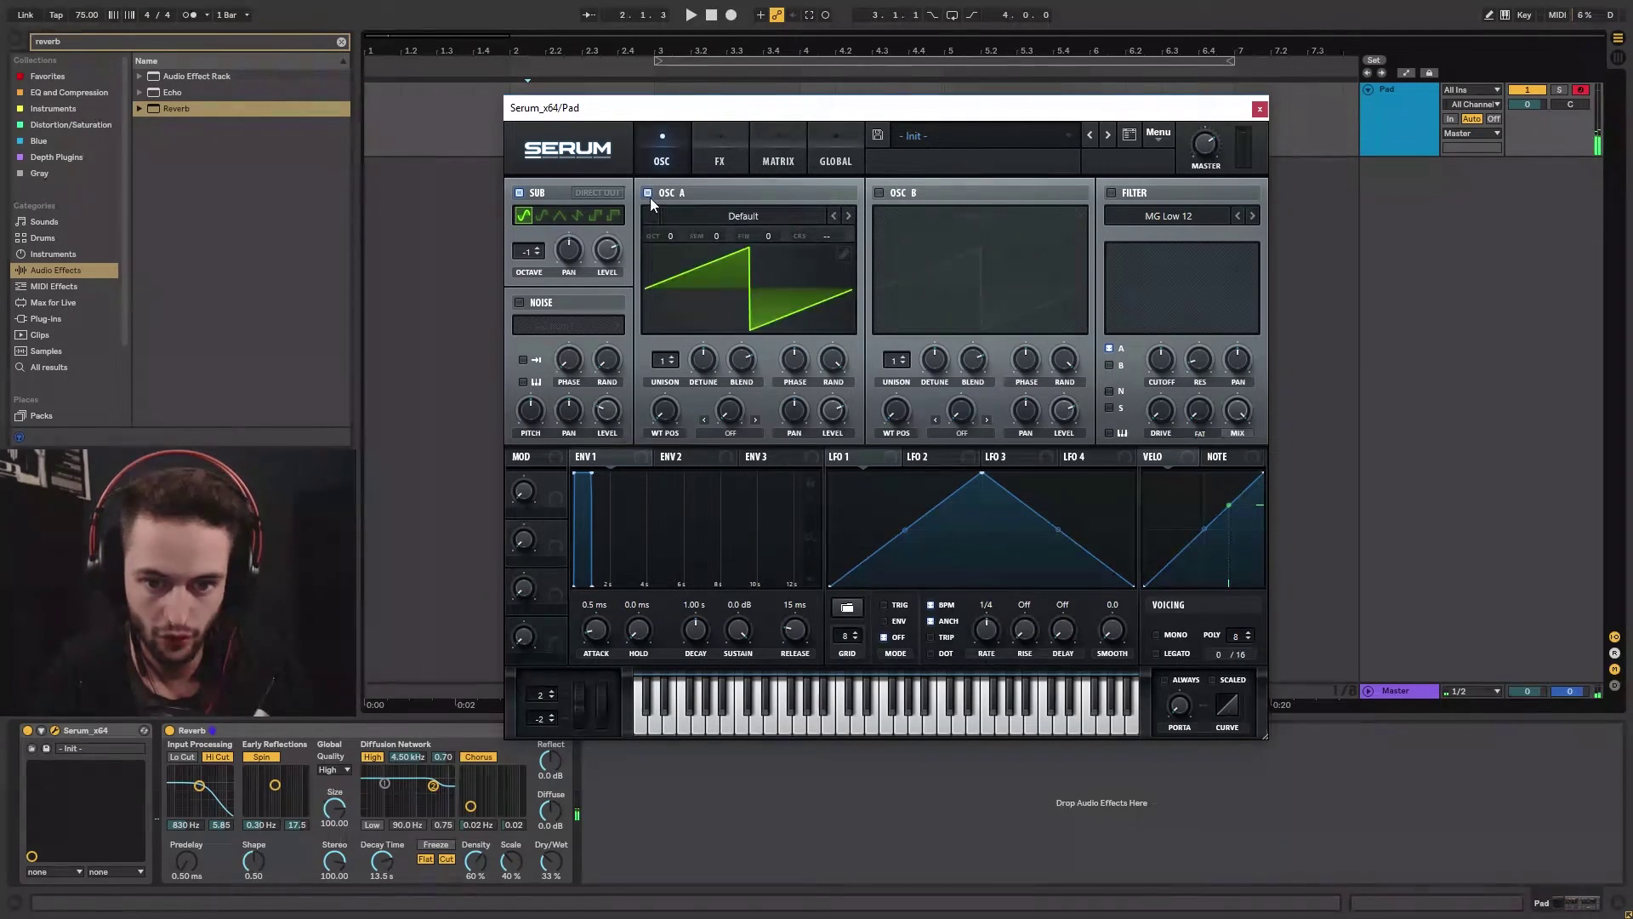
{"action": "left_click", "coordinate": [741, 220]}
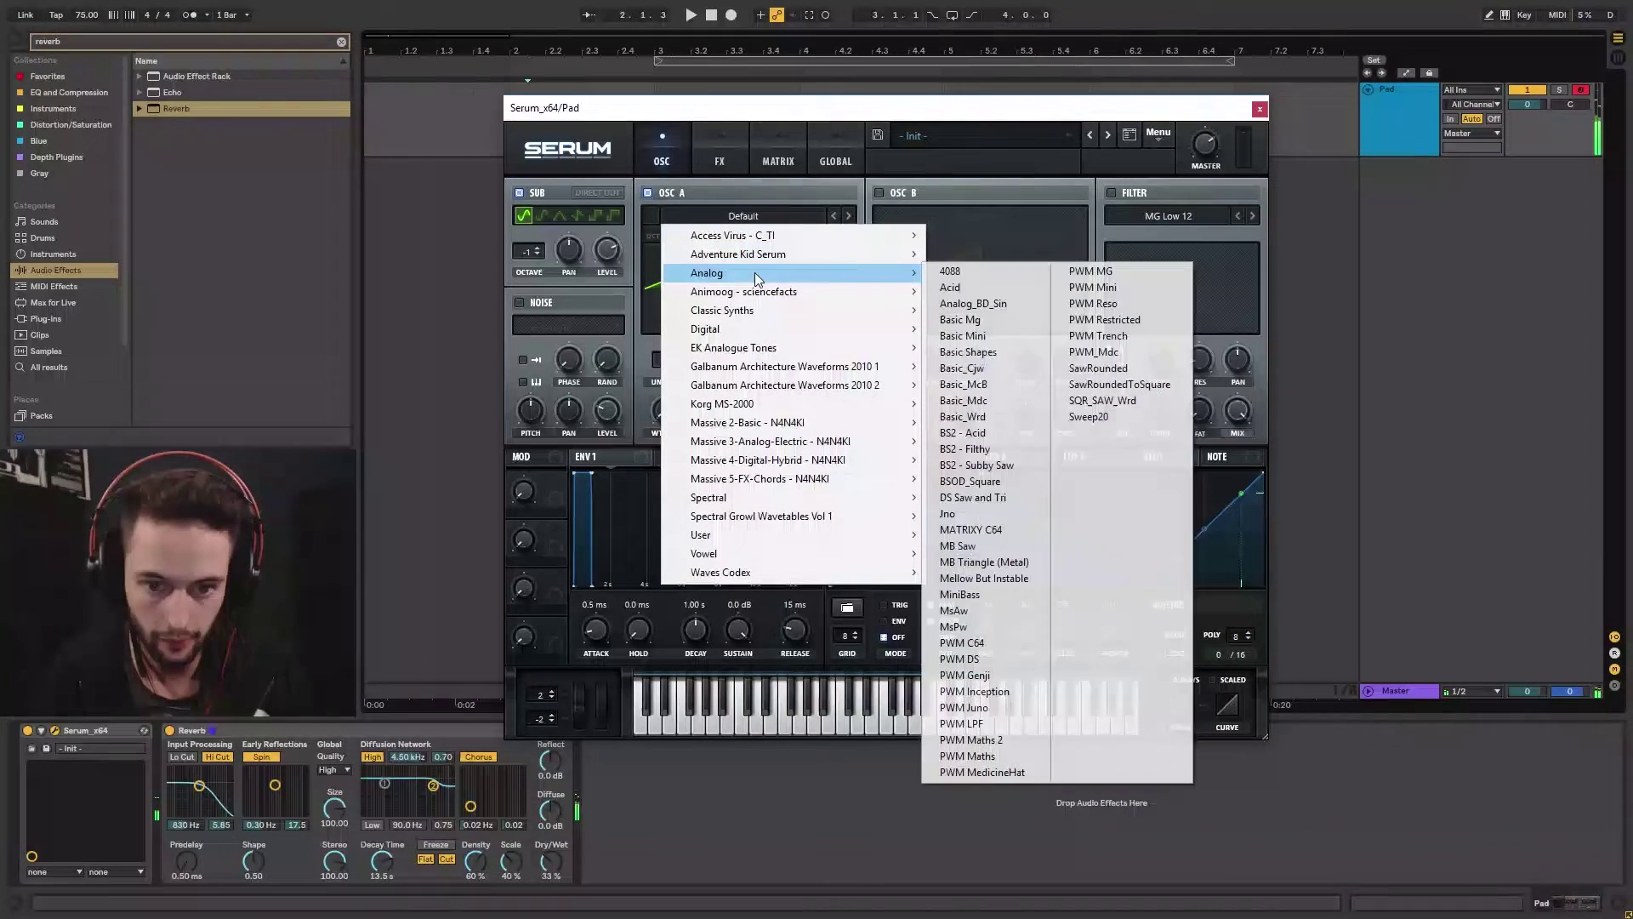
{"action": "left_click", "coordinate": [170, 731]}
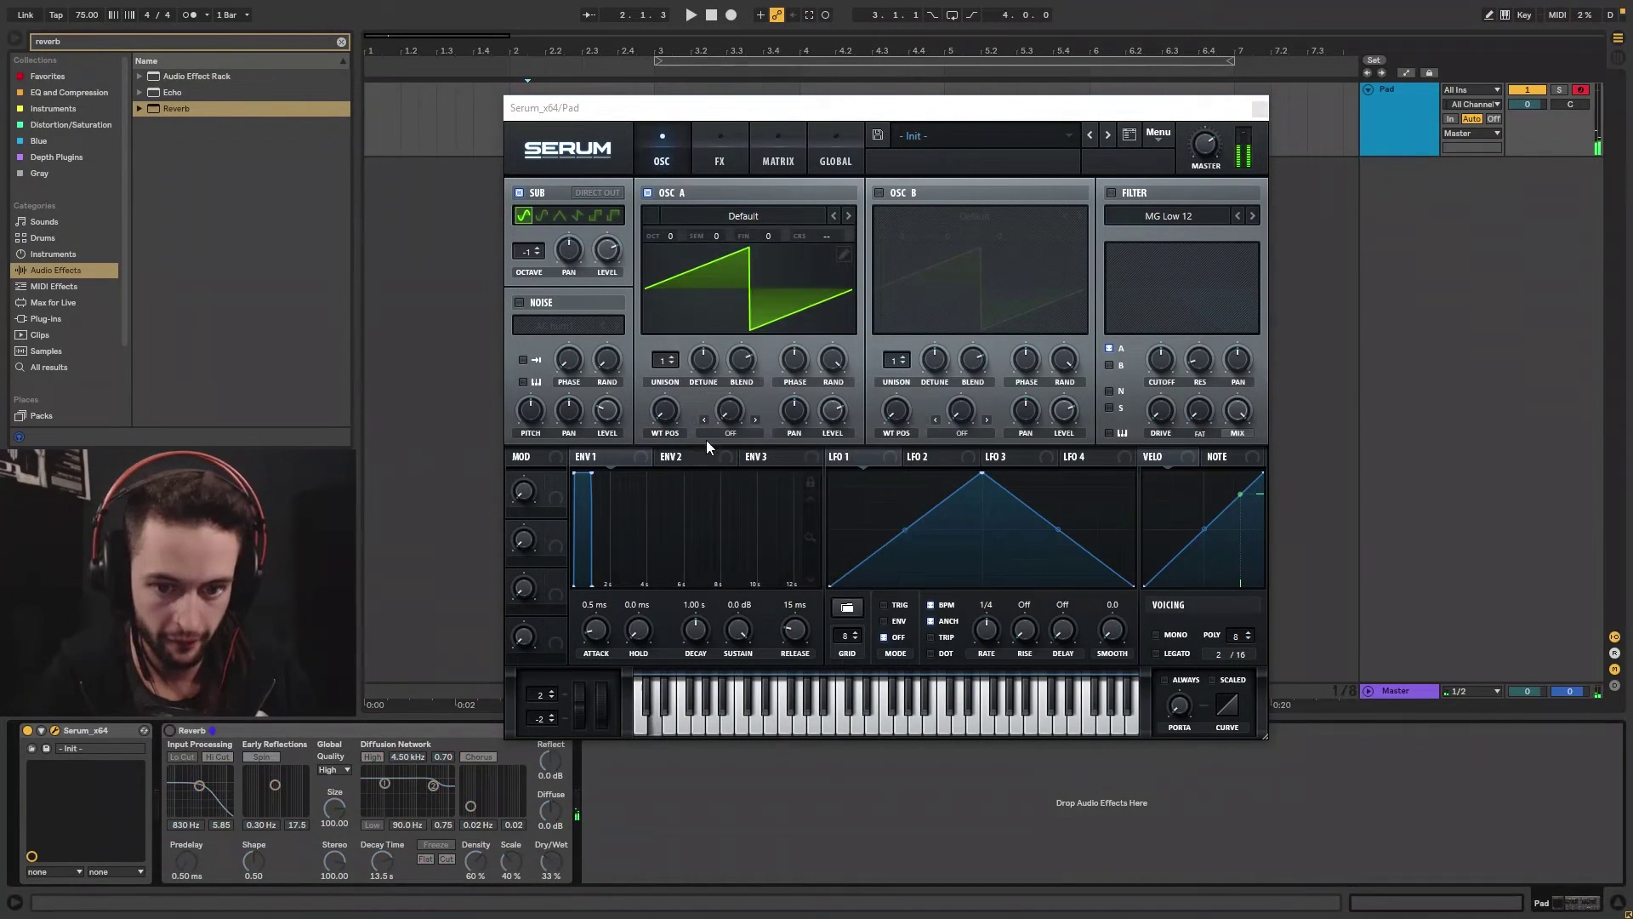
{"action": "left_click", "coordinate": [744, 216]}
{"action": "mouse_move", "coordinate": [707, 272]}
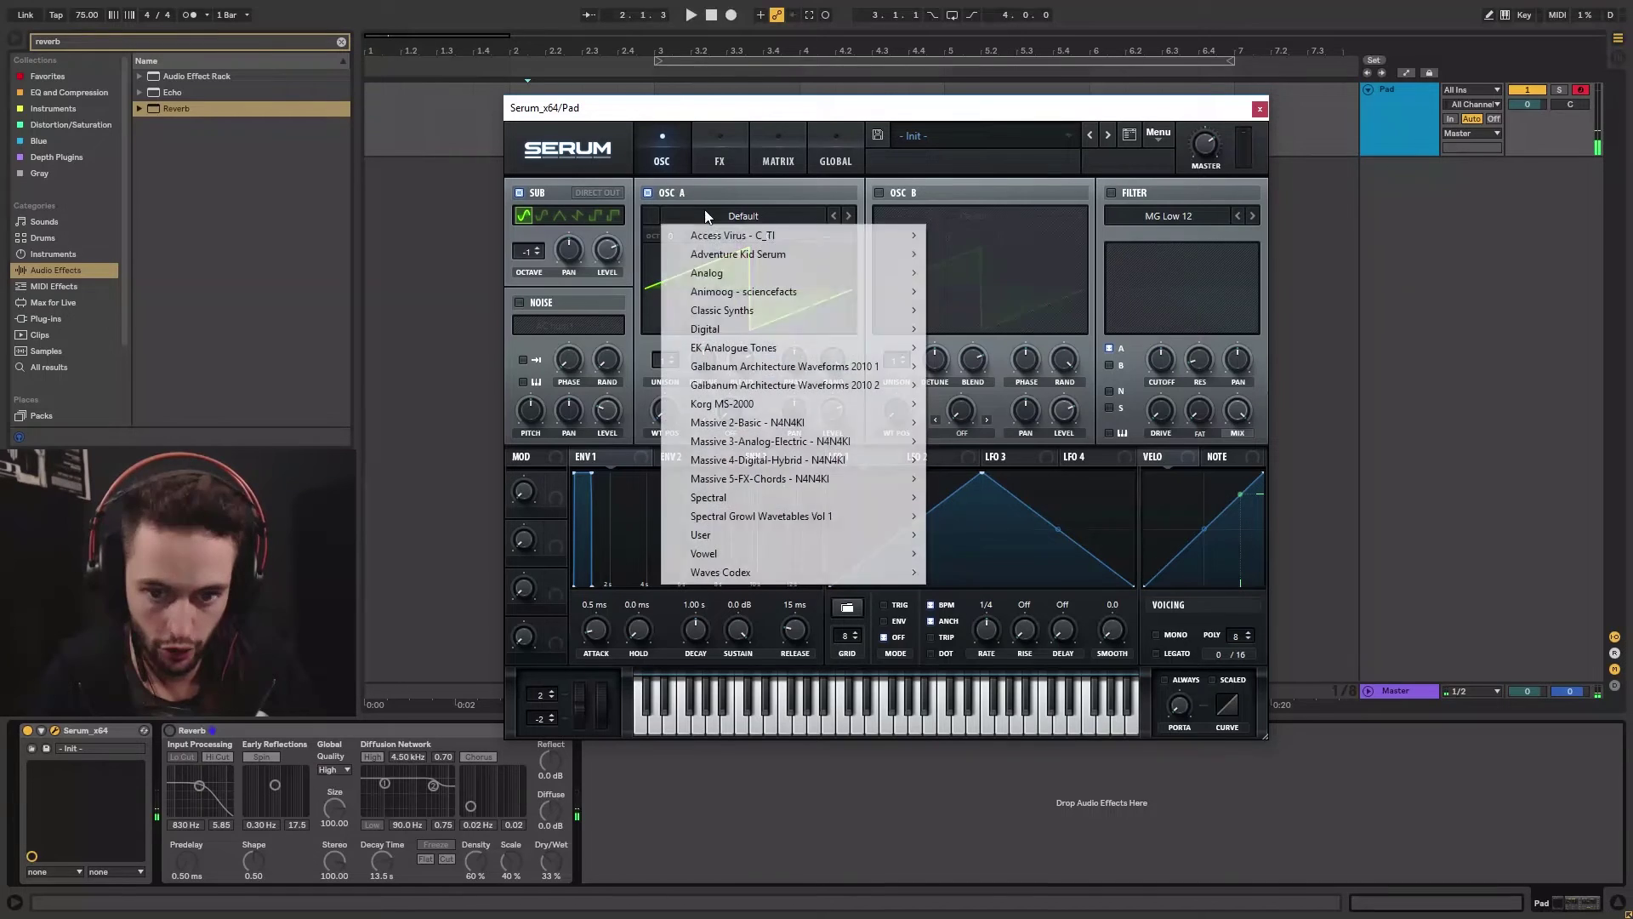
{"action": "left_click", "coordinate": [1034, 354]}
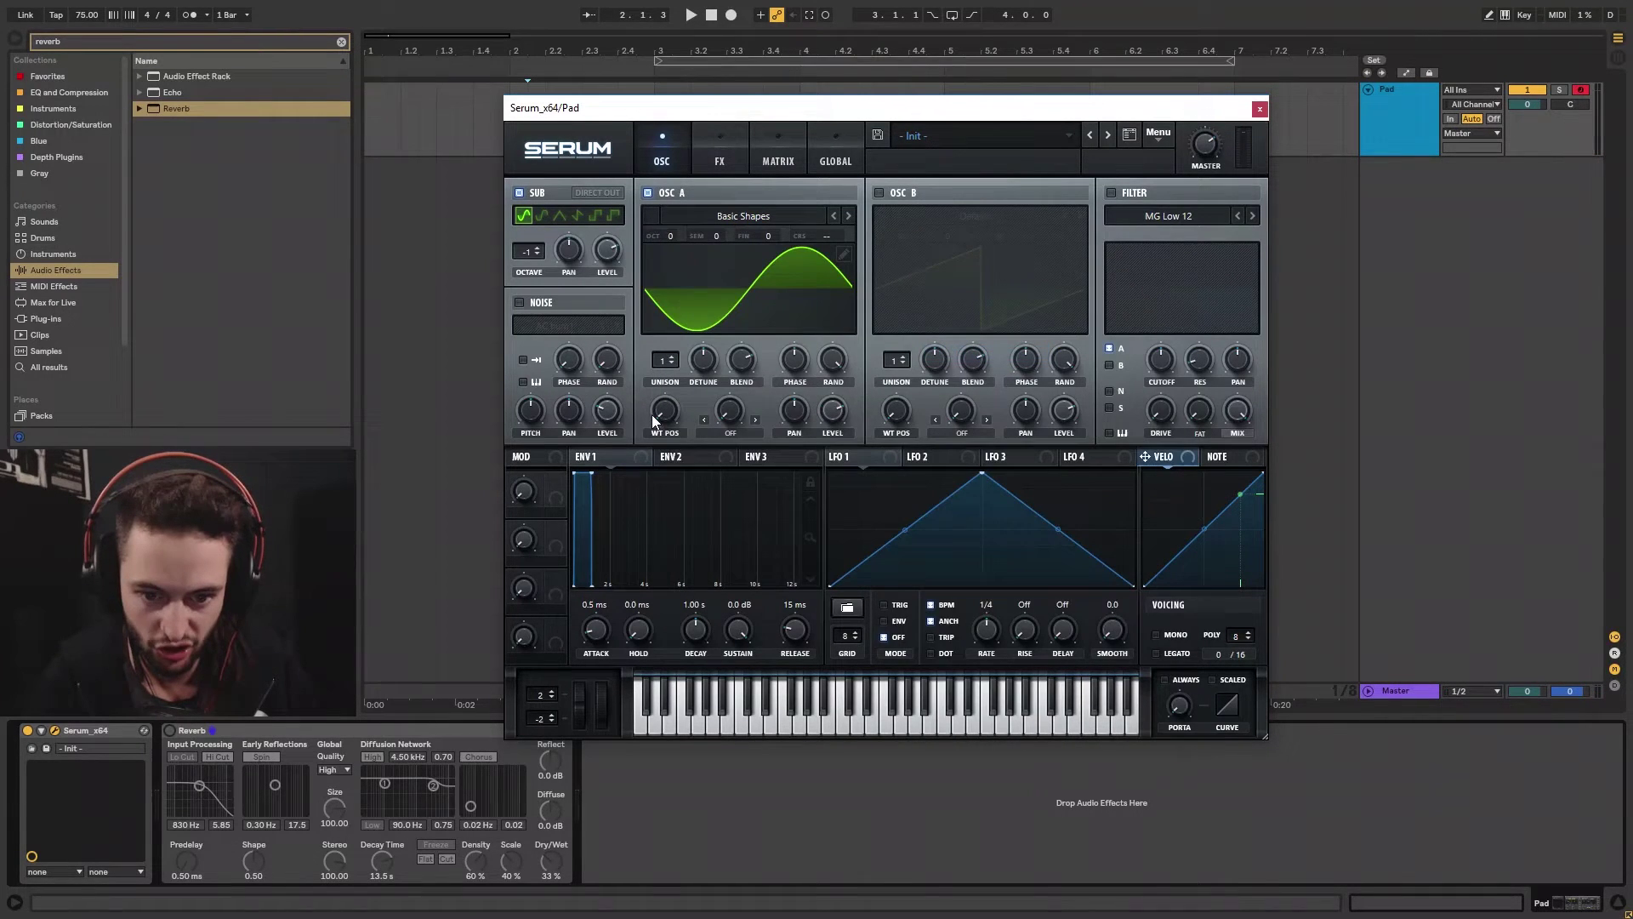
Set oscillator A to the saw with 16 detuned unison voices, and enable oscillator B
{"action": "left_click_drag", "start_coordinate": [657, 412], "coordinate": [667, 387]}
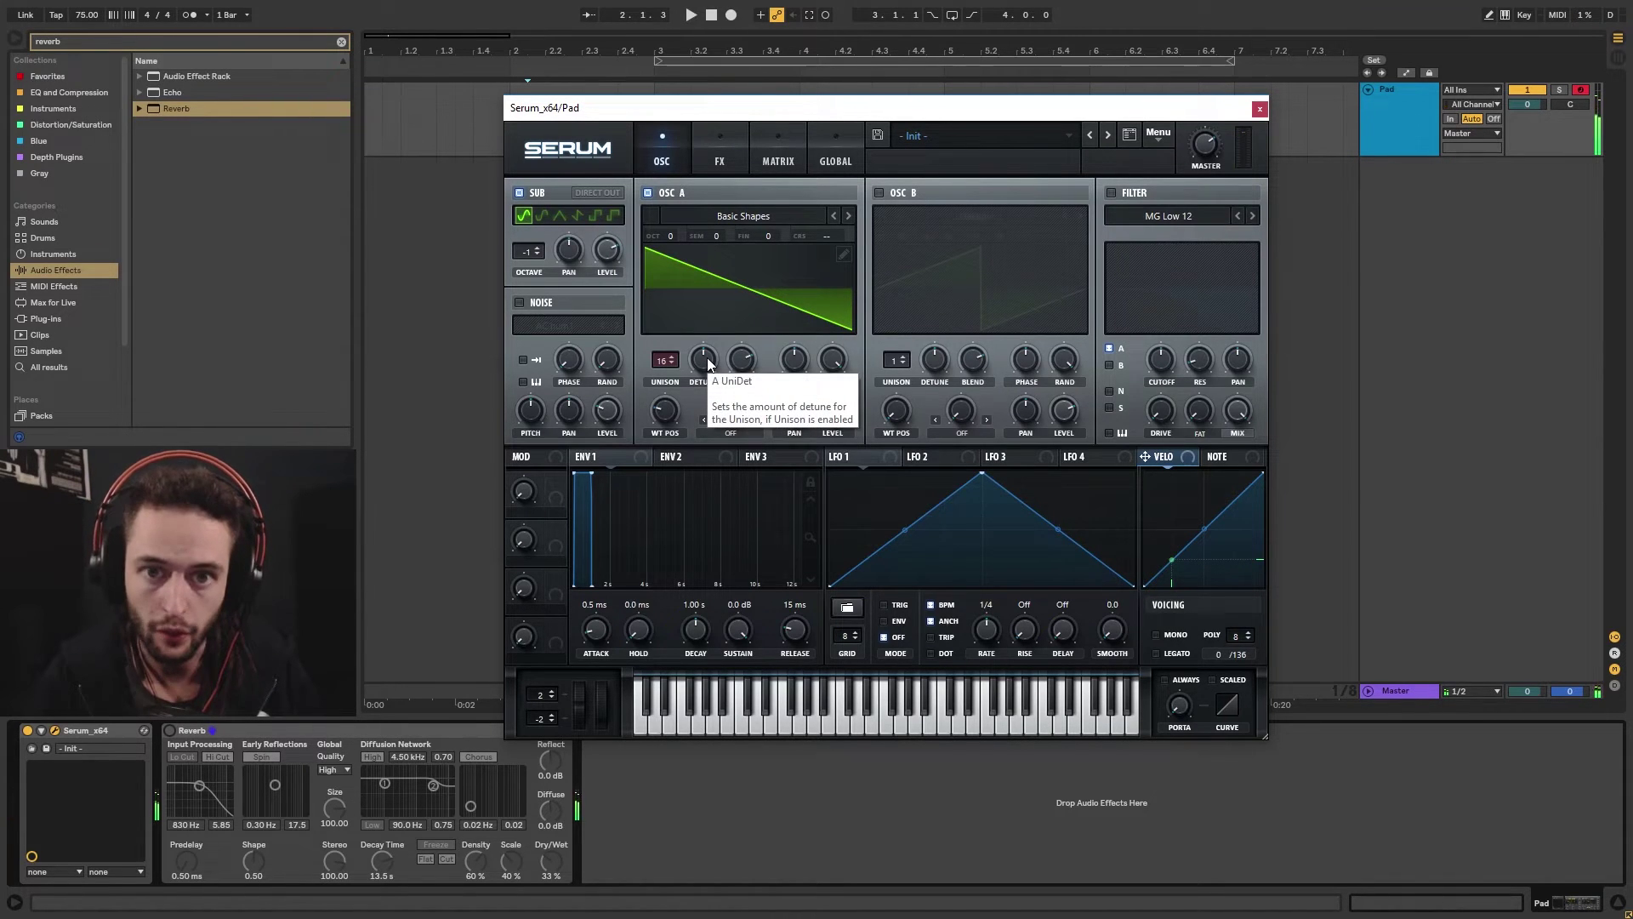
{"action": "left_click_drag", "start_coordinate": [708, 357], "coordinate": [702, 362]}
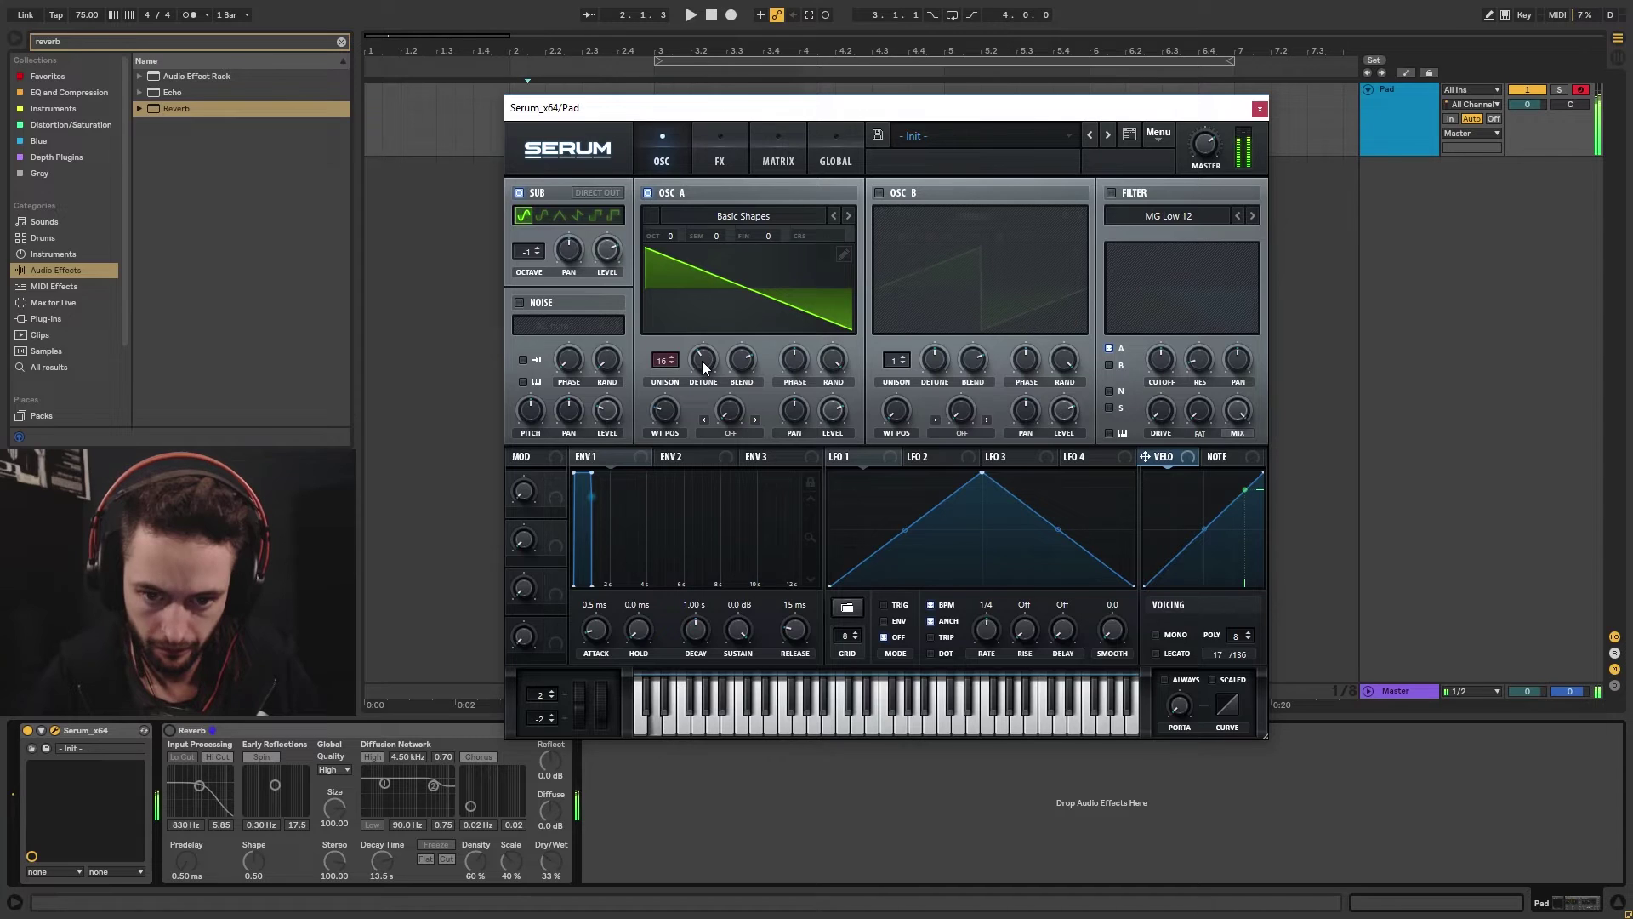
{"action": "left_click", "coordinate": [881, 192]}
{"action": "left_click", "coordinate": [926, 218]}
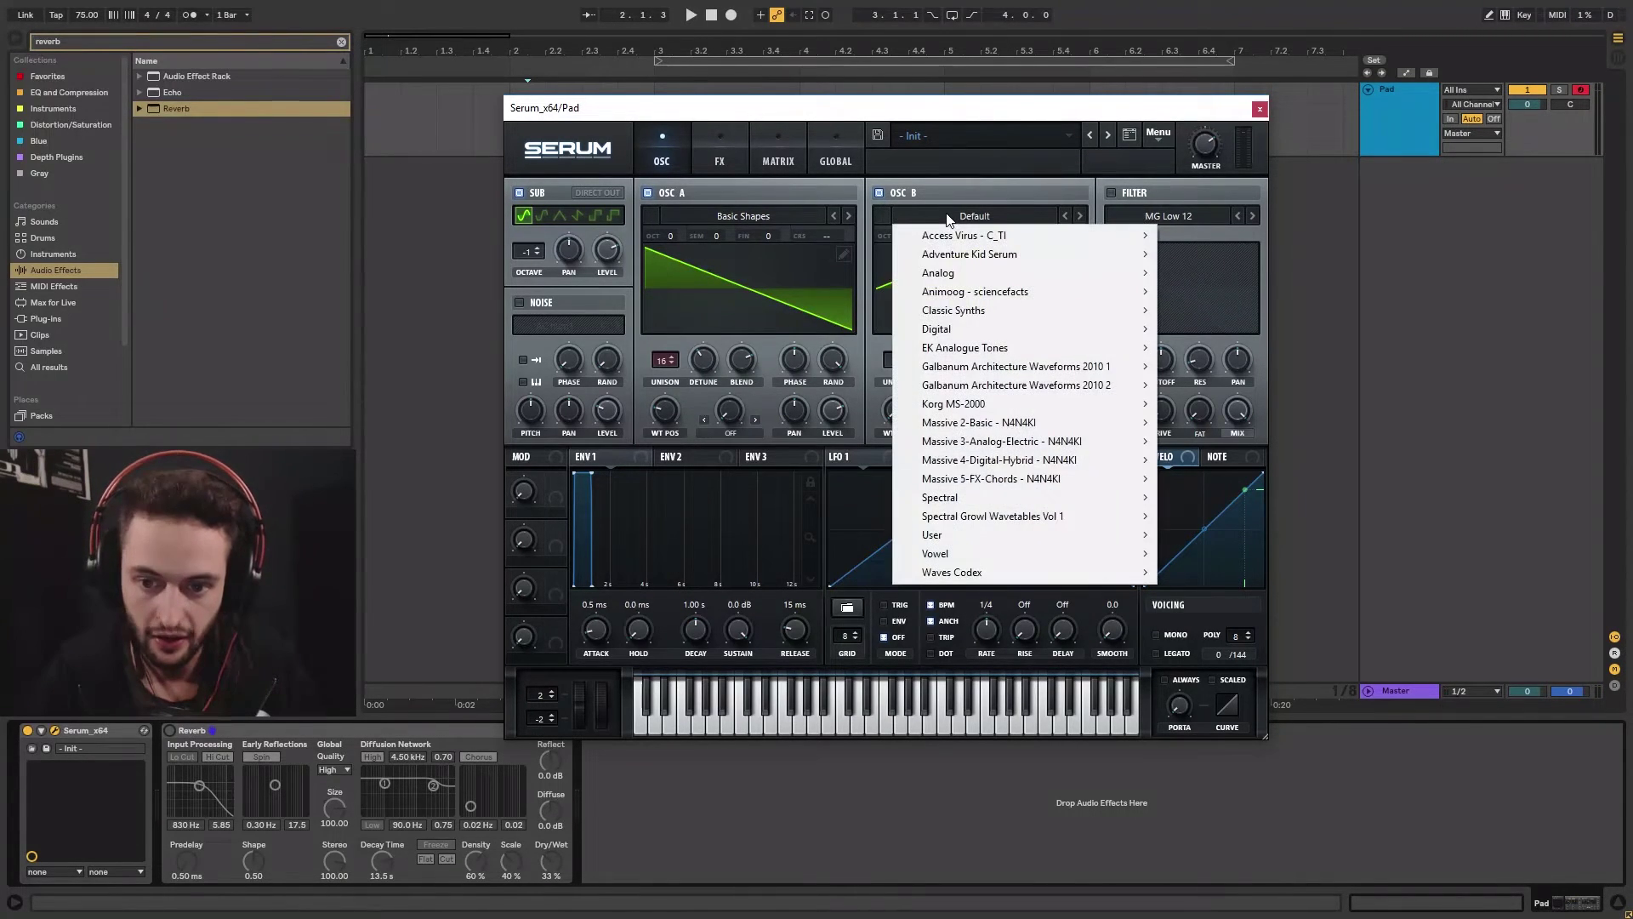
{"action": "mouse_move", "coordinate": [938, 273]}
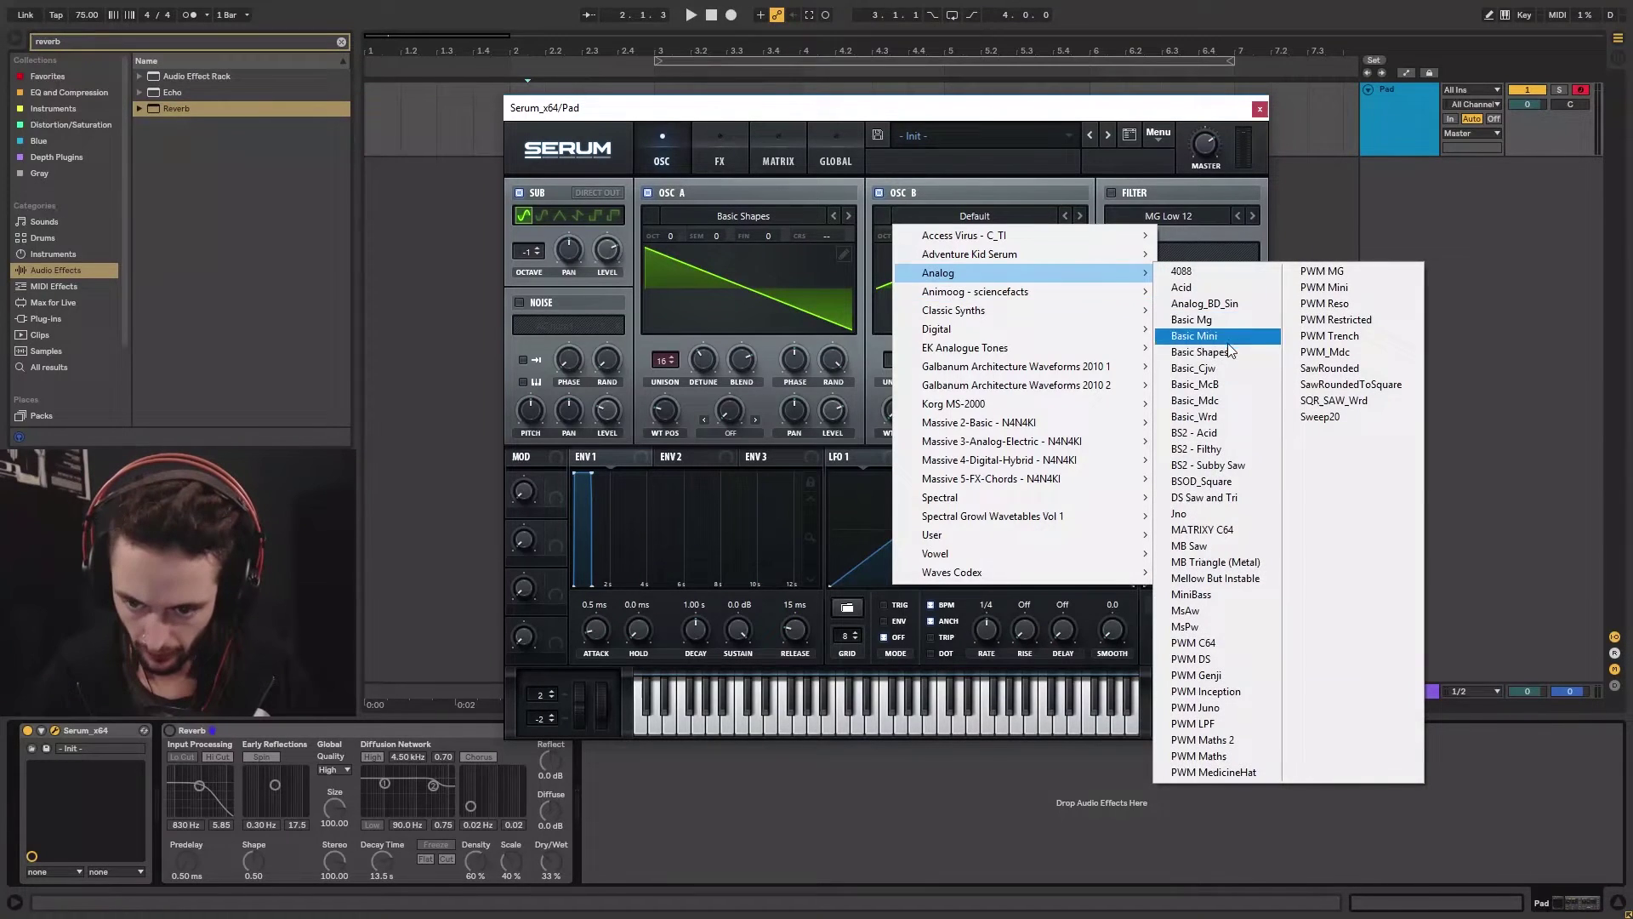
Load Basic Shapes into oscillator B as a 16-voice saw pitched one octave up
{"action": "left_click", "coordinate": [1217, 355]}
{"action": "left_click_drag", "start_coordinate": [903, 384], "coordinate": [907, 216]}
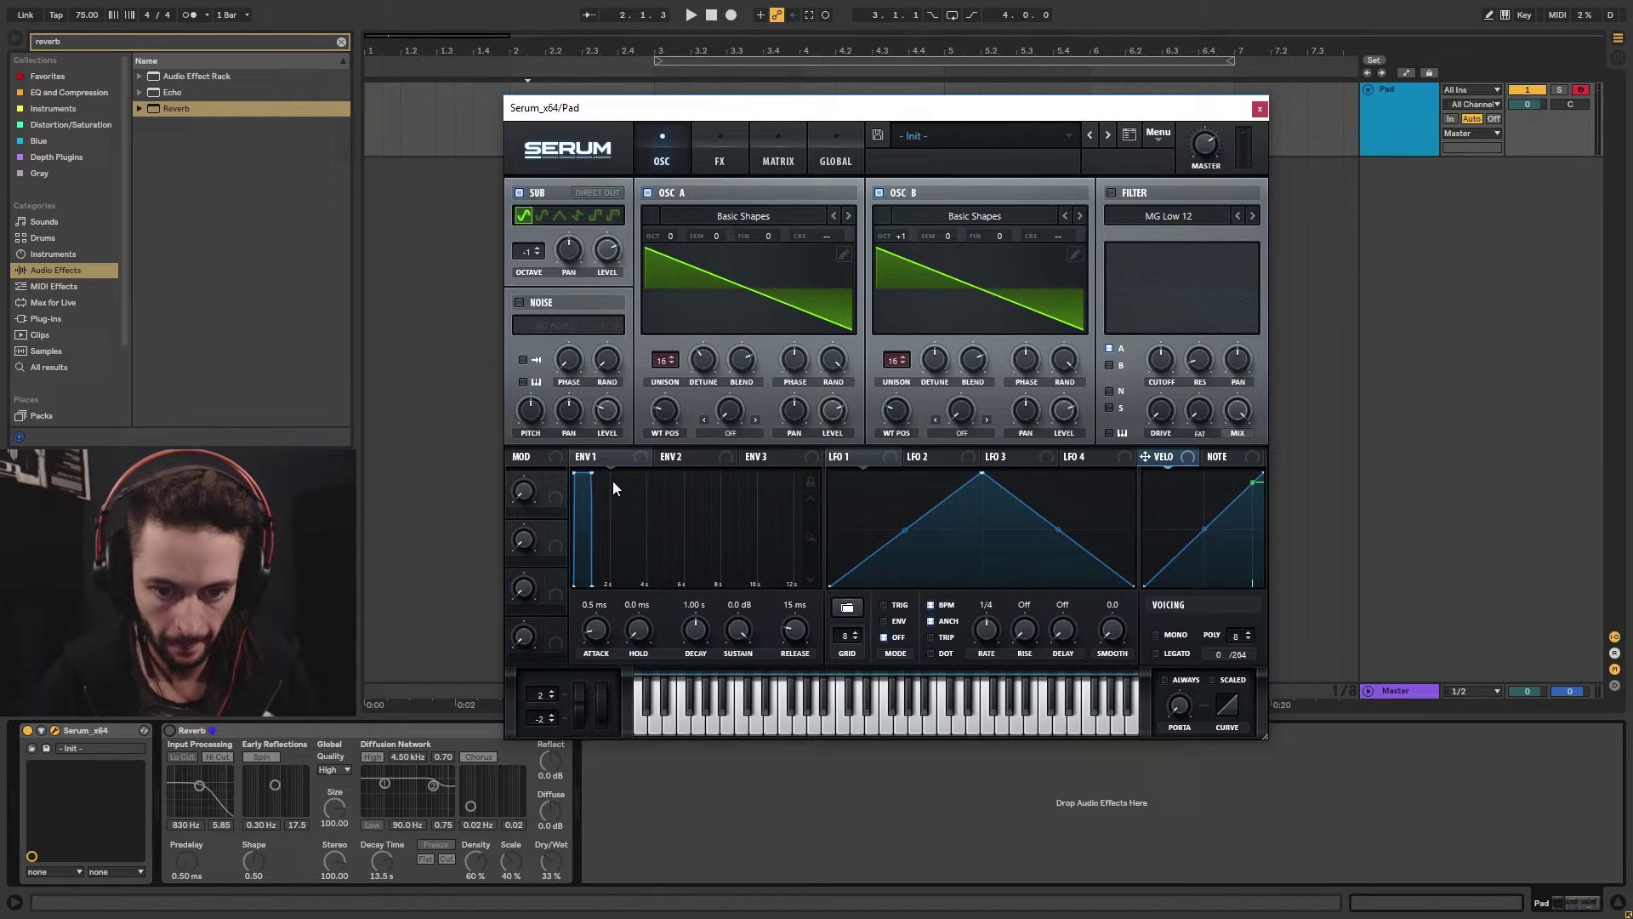
Detune oscillator B's unison voices and set the envelope 1 attack to 3.22 s
{"action": "left_click_drag", "start_coordinate": [933, 365], "coordinate": [931, 384]}
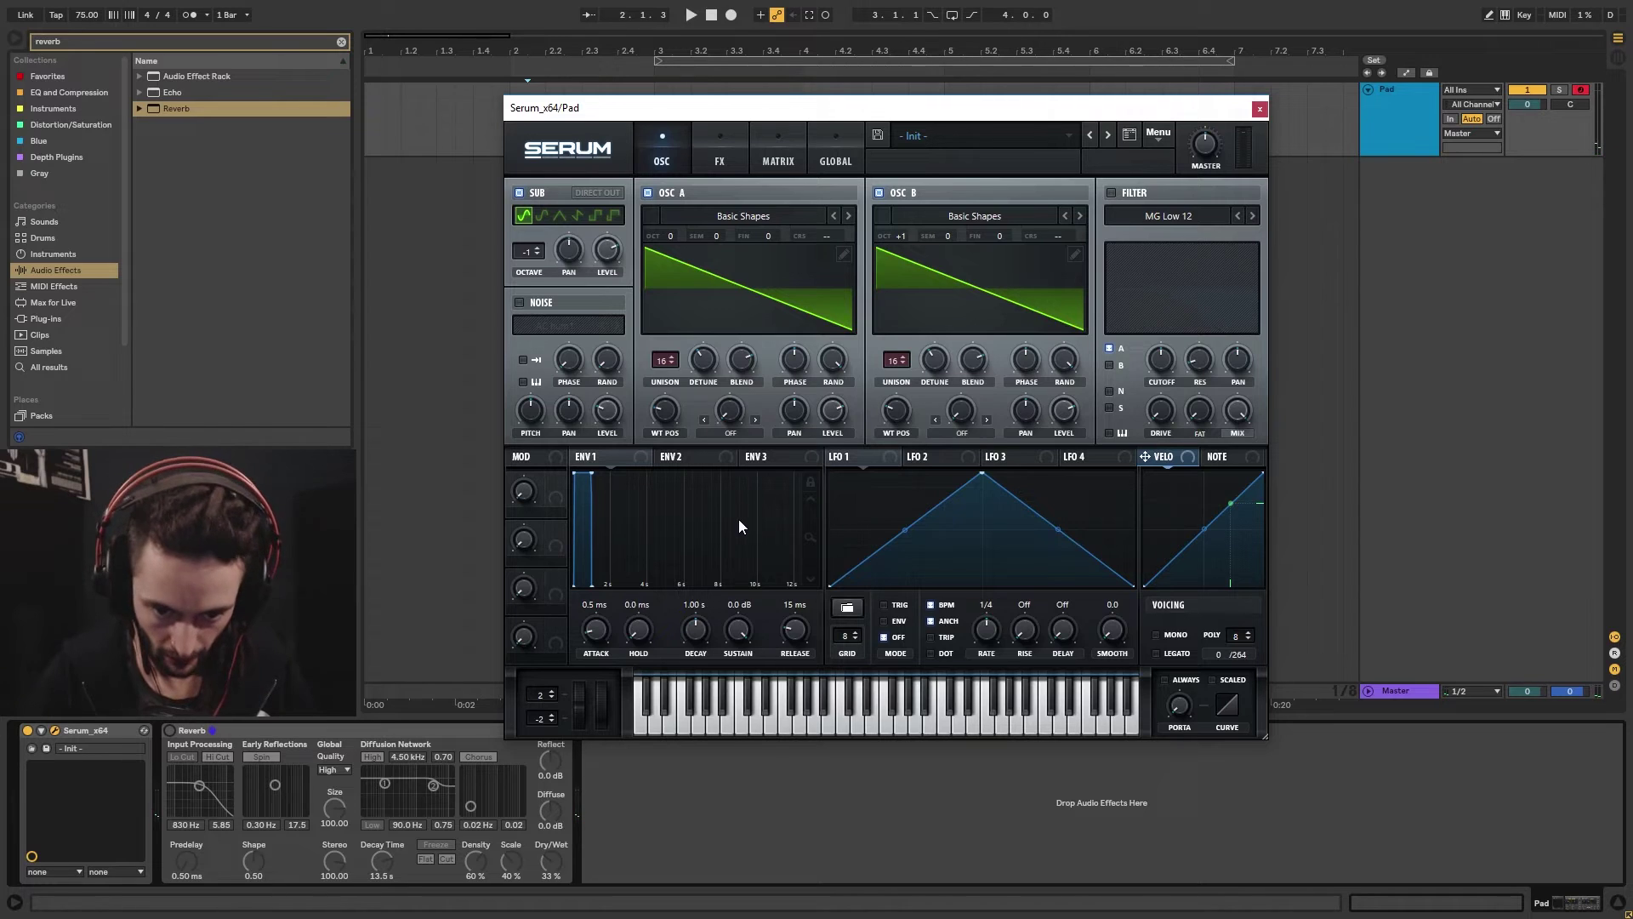
{"action": "left_click_drag", "start_coordinate": [601, 633], "coordinate": [632, 559]}
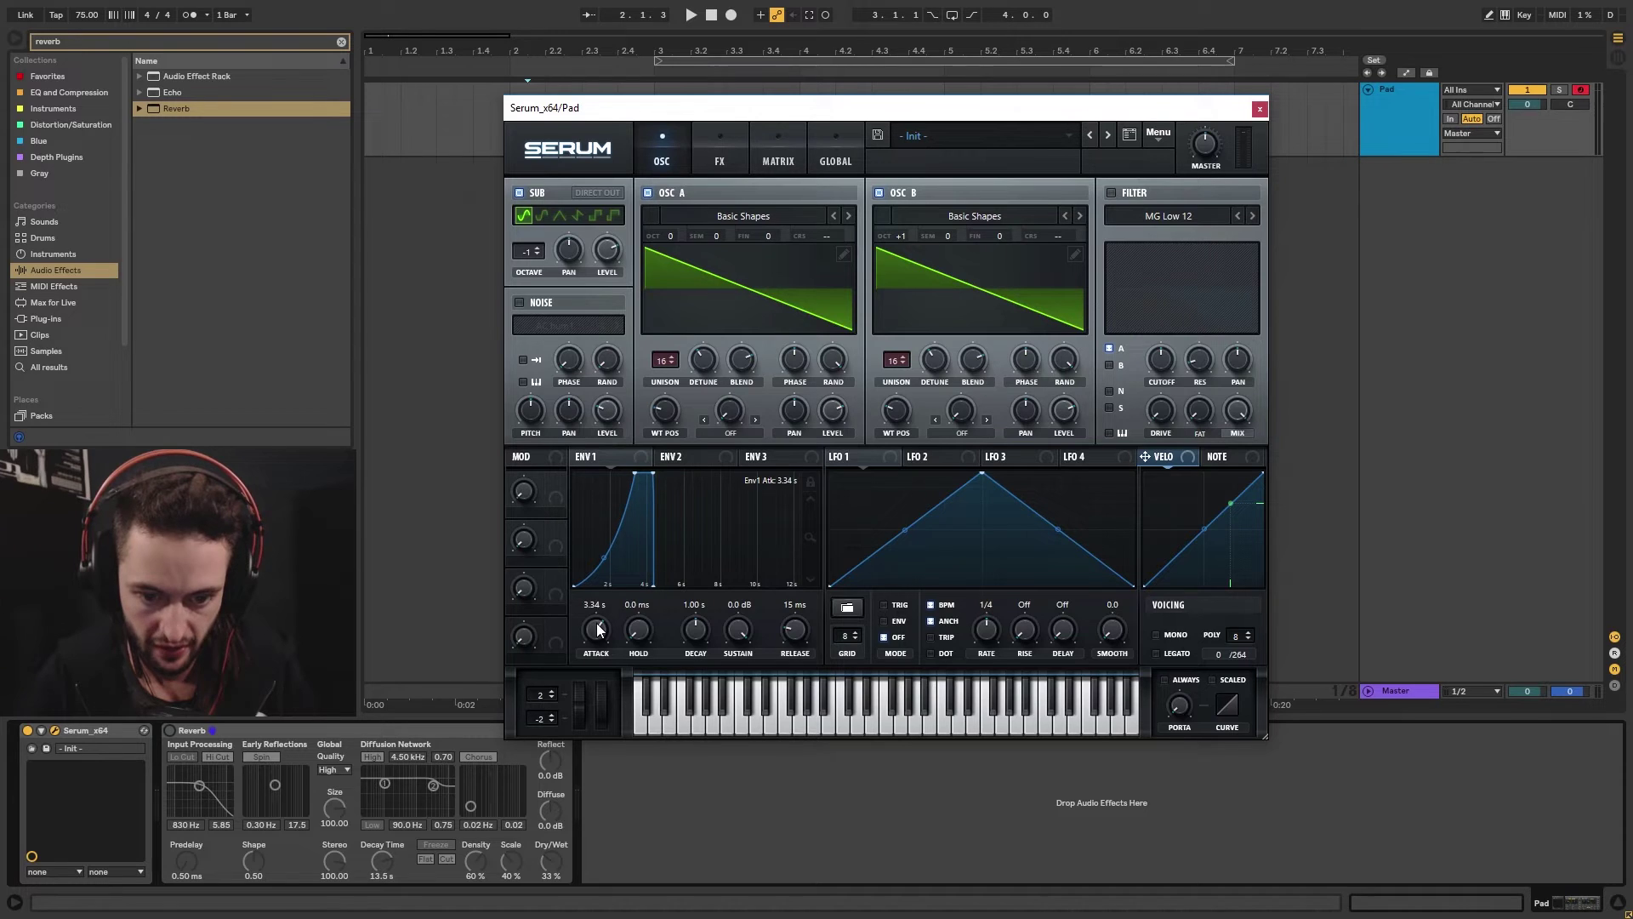
{"action": "left_click_drag", "start_coordinate": [597, 627], "coordinate": [599, 628]}
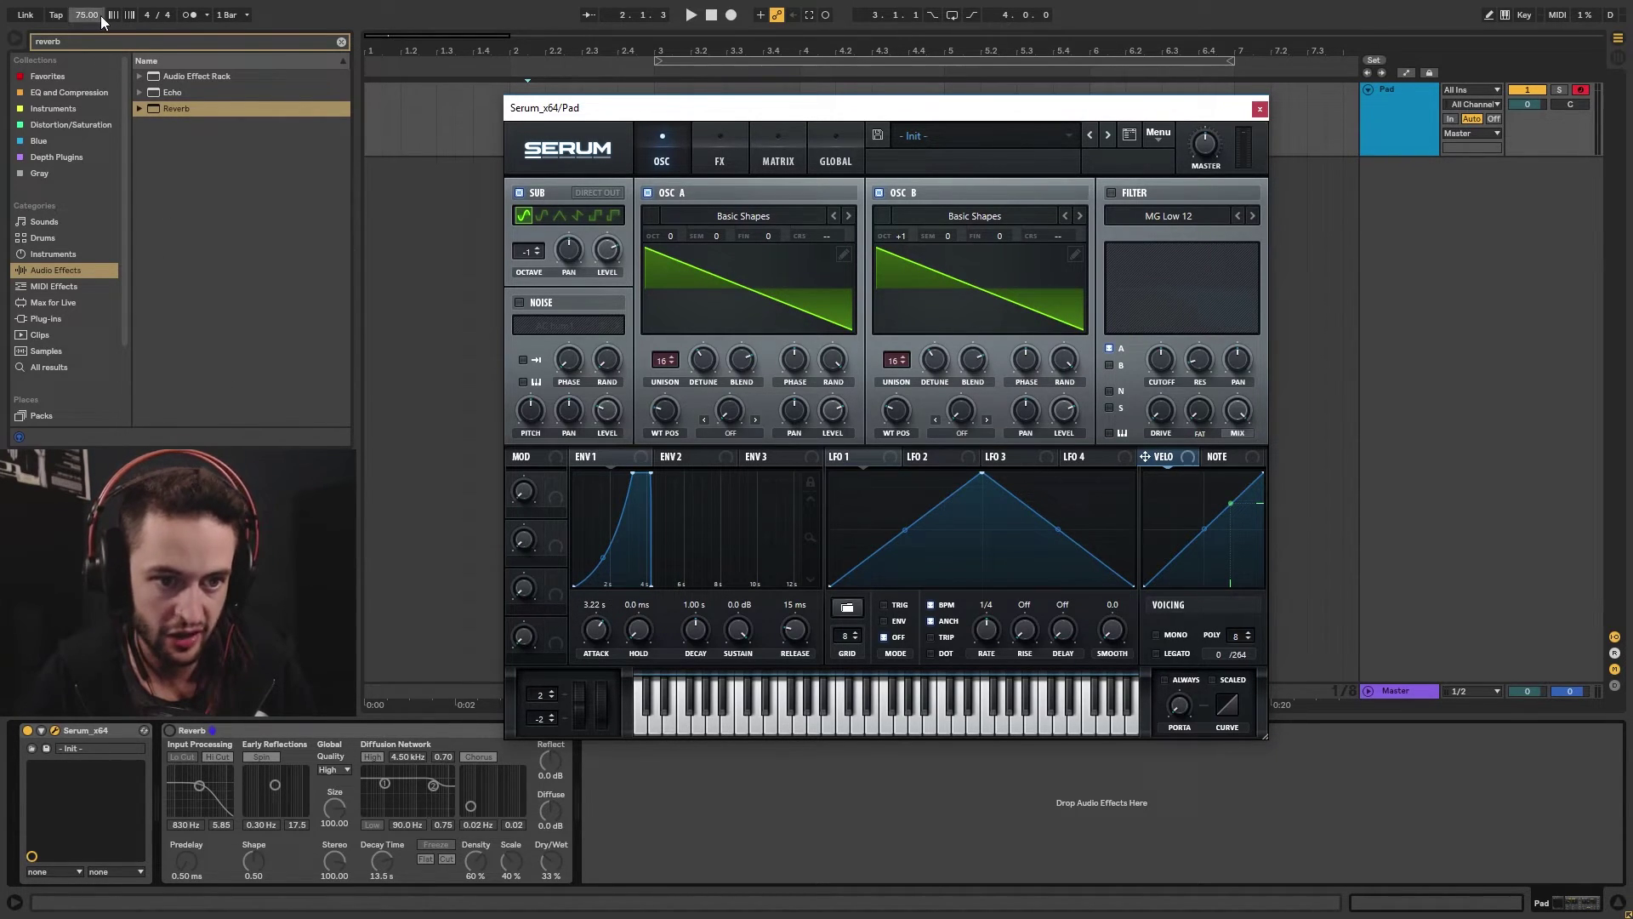
Move the Serum window aside and select bars 1–2 in the arrangement track
{"action": "left_click_drag", "start_coordinate": [638, 107], "coordinate": [862, 166]}
{"action": "left_click", "coordinate": [369, 123]}
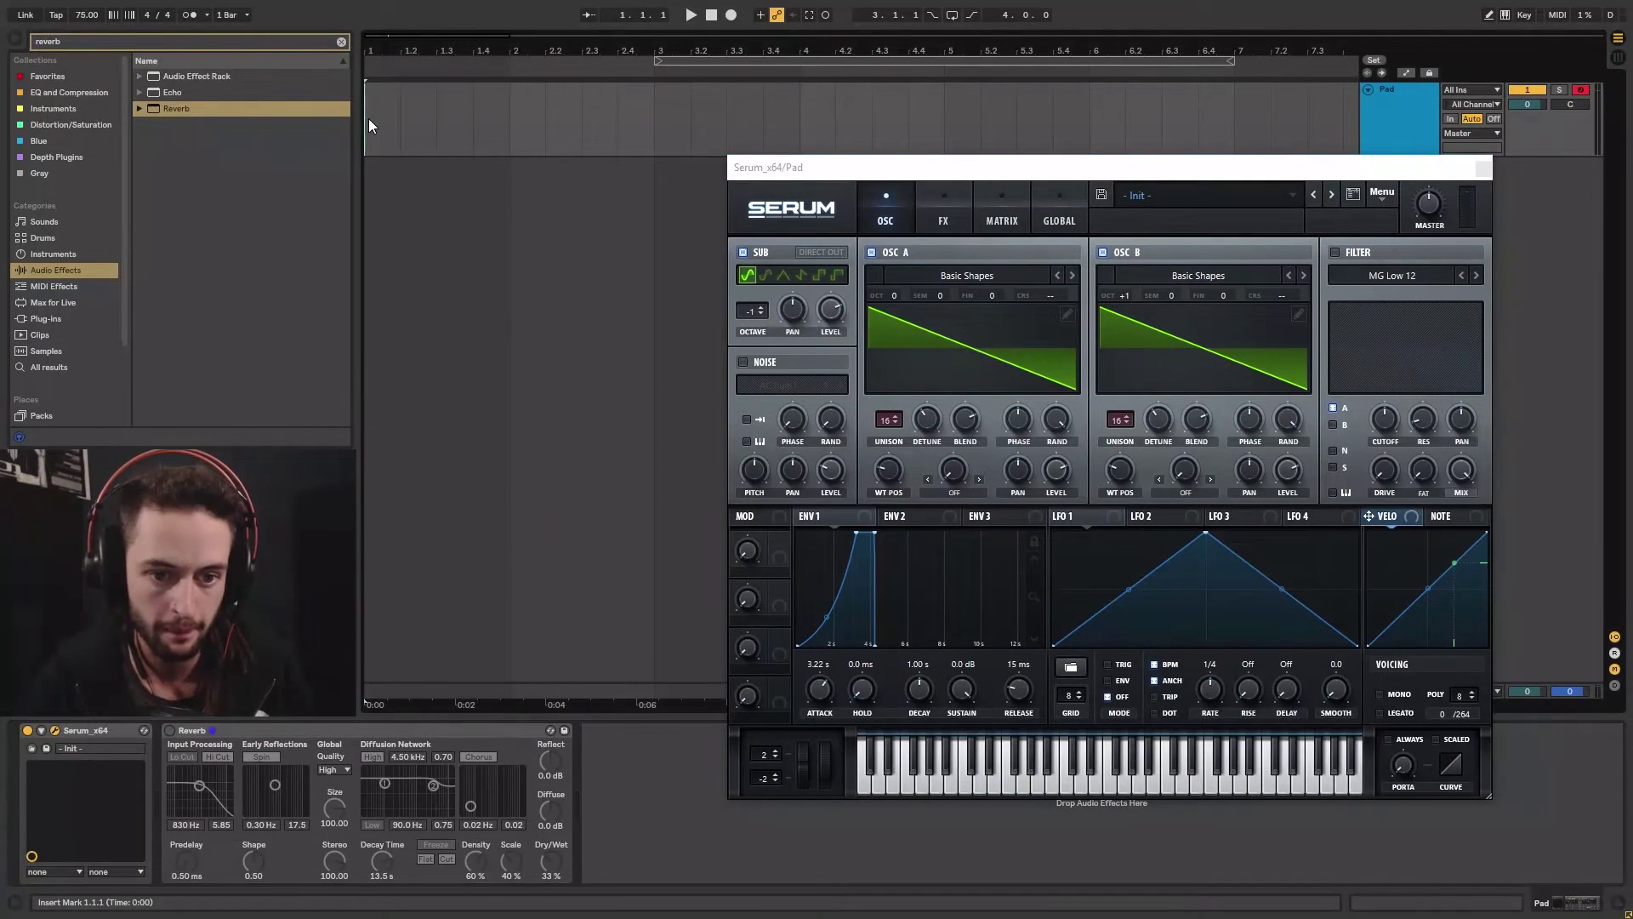
{"action": "left_click_drag", "start_coordinate": [368, 124], "coordinate": [514, 133]}
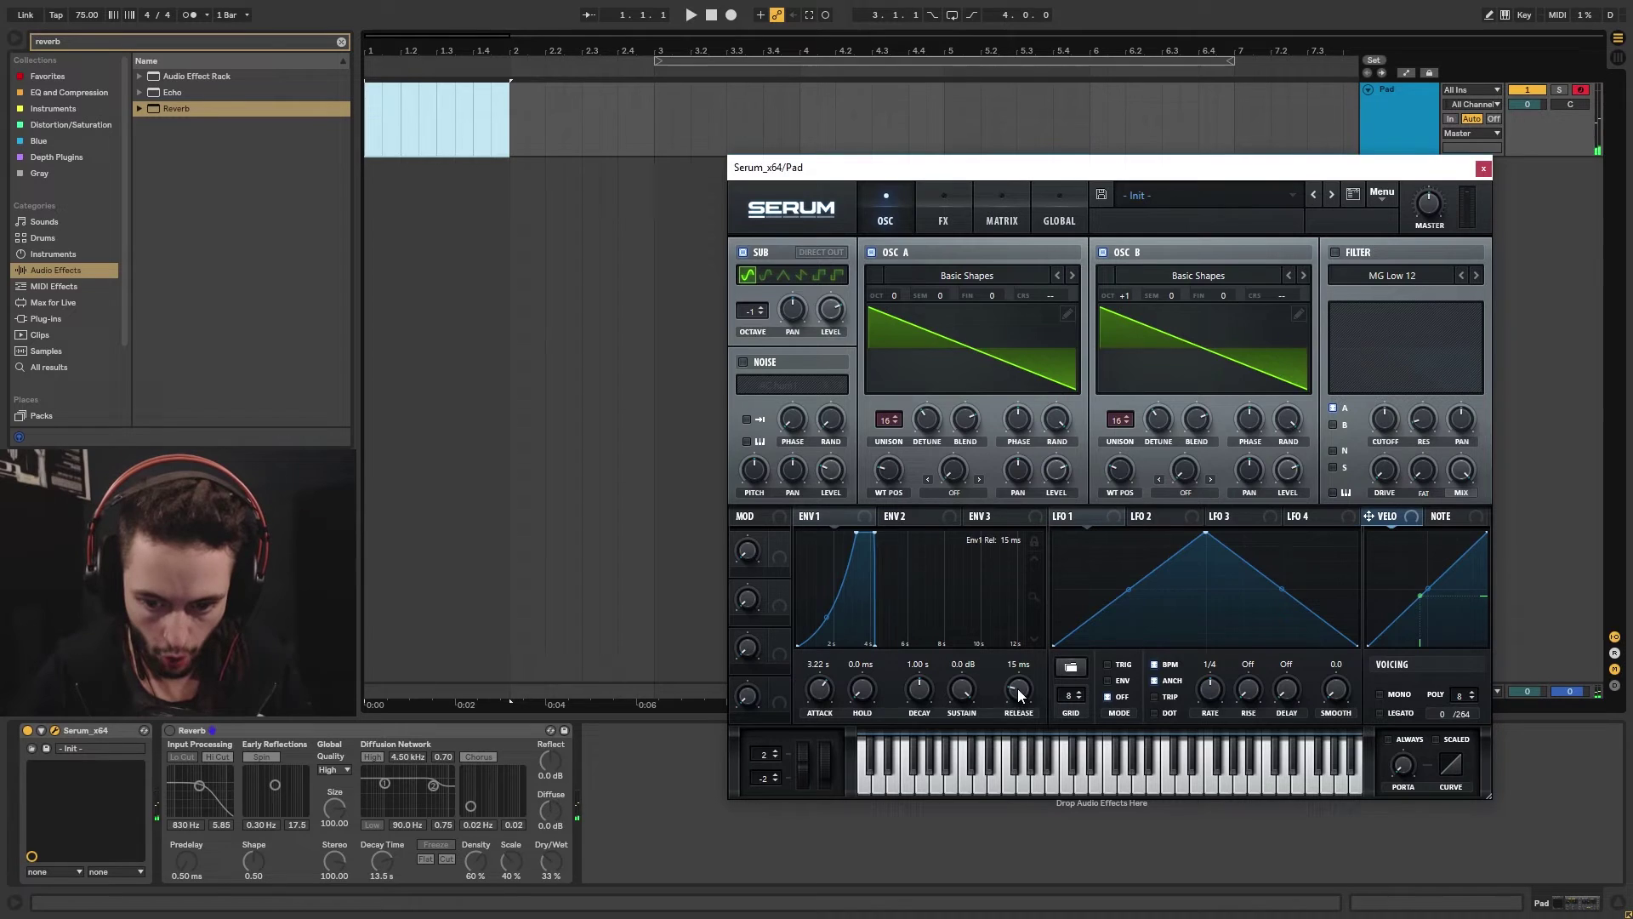
Set envelope 1 release and decay to 3.22 s, hold to 0 ms, sustain to -3 dB
{"action": "left_click_drag", "start_coordinate": [1017, 688], "coordinate": [1040, 633]}
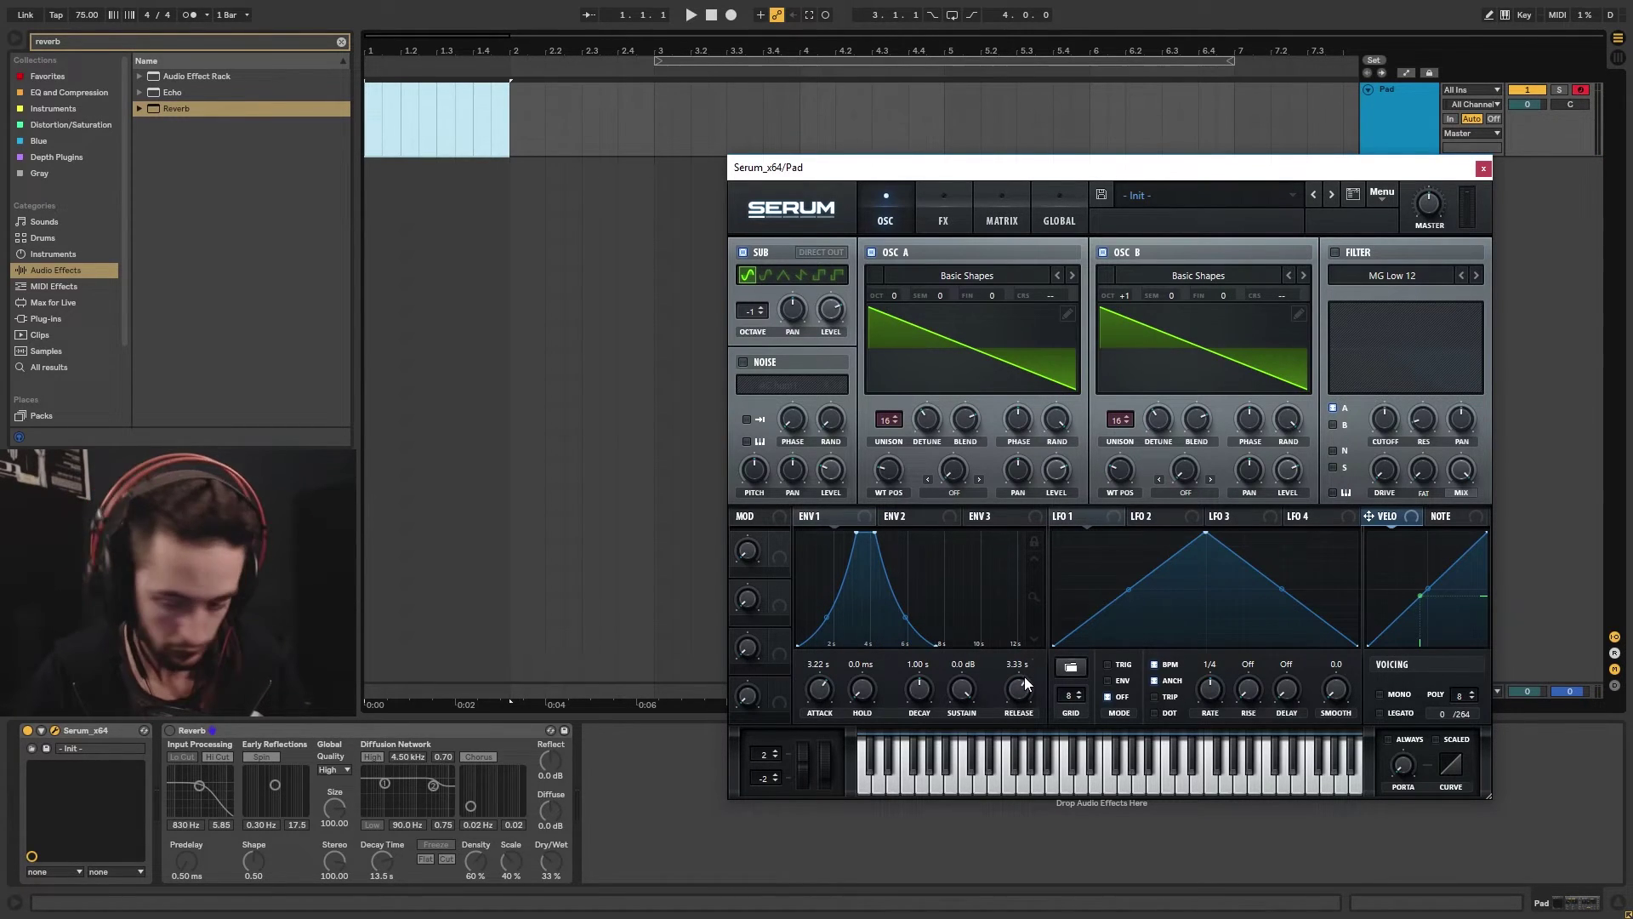
{"action": "scroll", "coordinate": [1023, 686], "scroll_direction": "up", "scroll_amount": 1}
{"action": "scroll", "coordinate": [1025, 688], "scroll_direction": "down", "scroll_amount": 1}
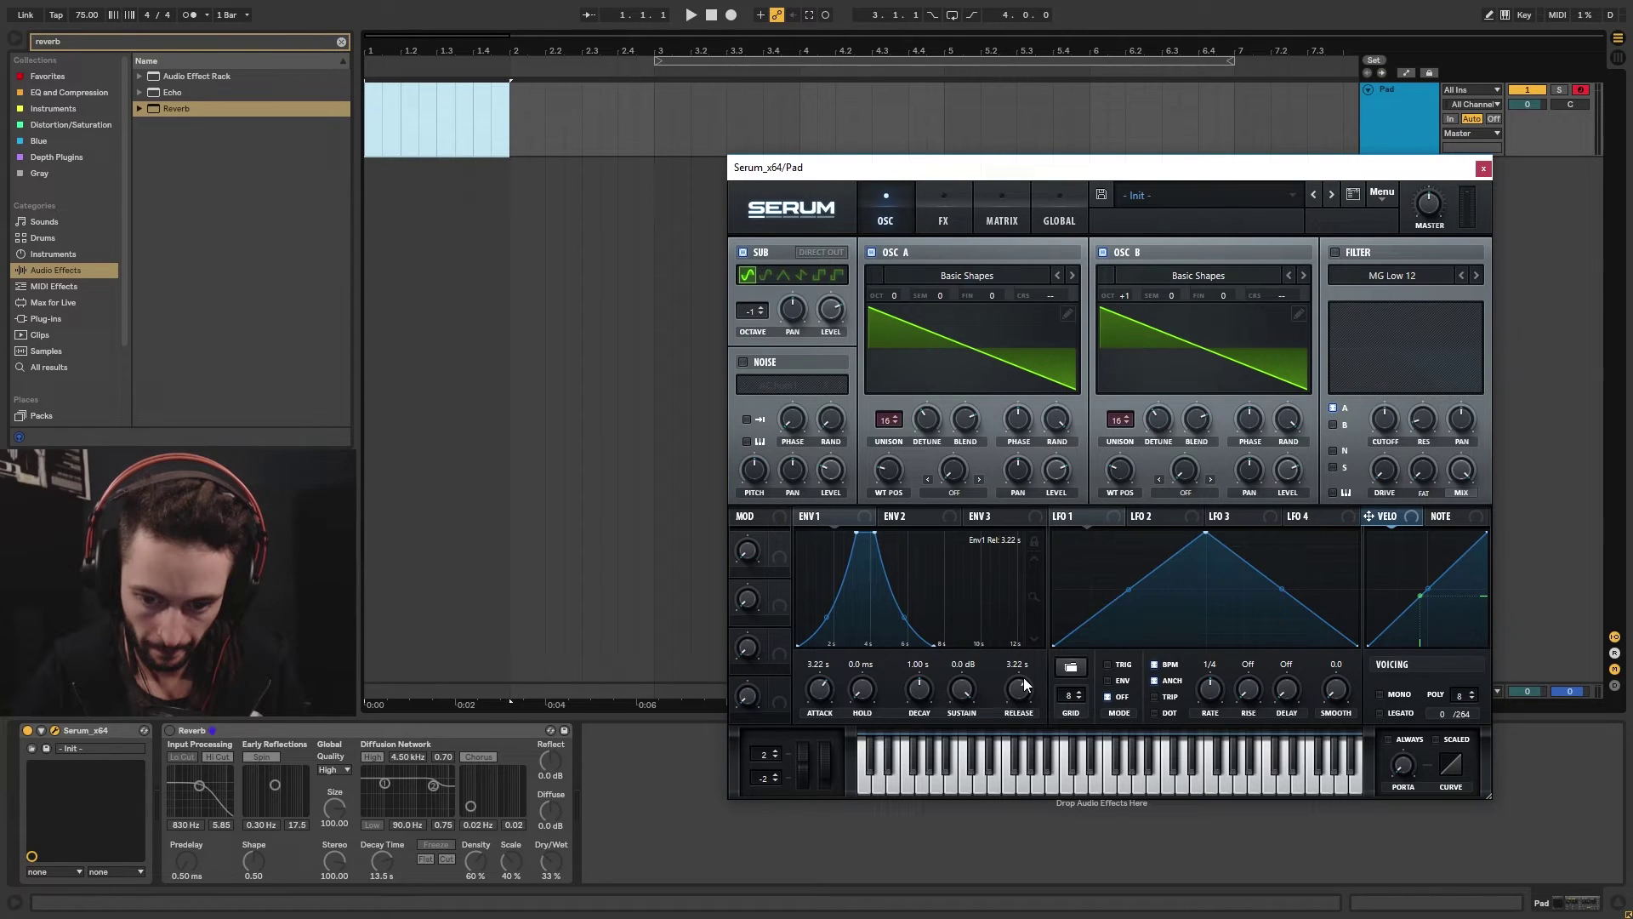
{"action": "scroll", "coordinate": [1023, 686], "scroll_direction": "up", "scroll_amount": 1}
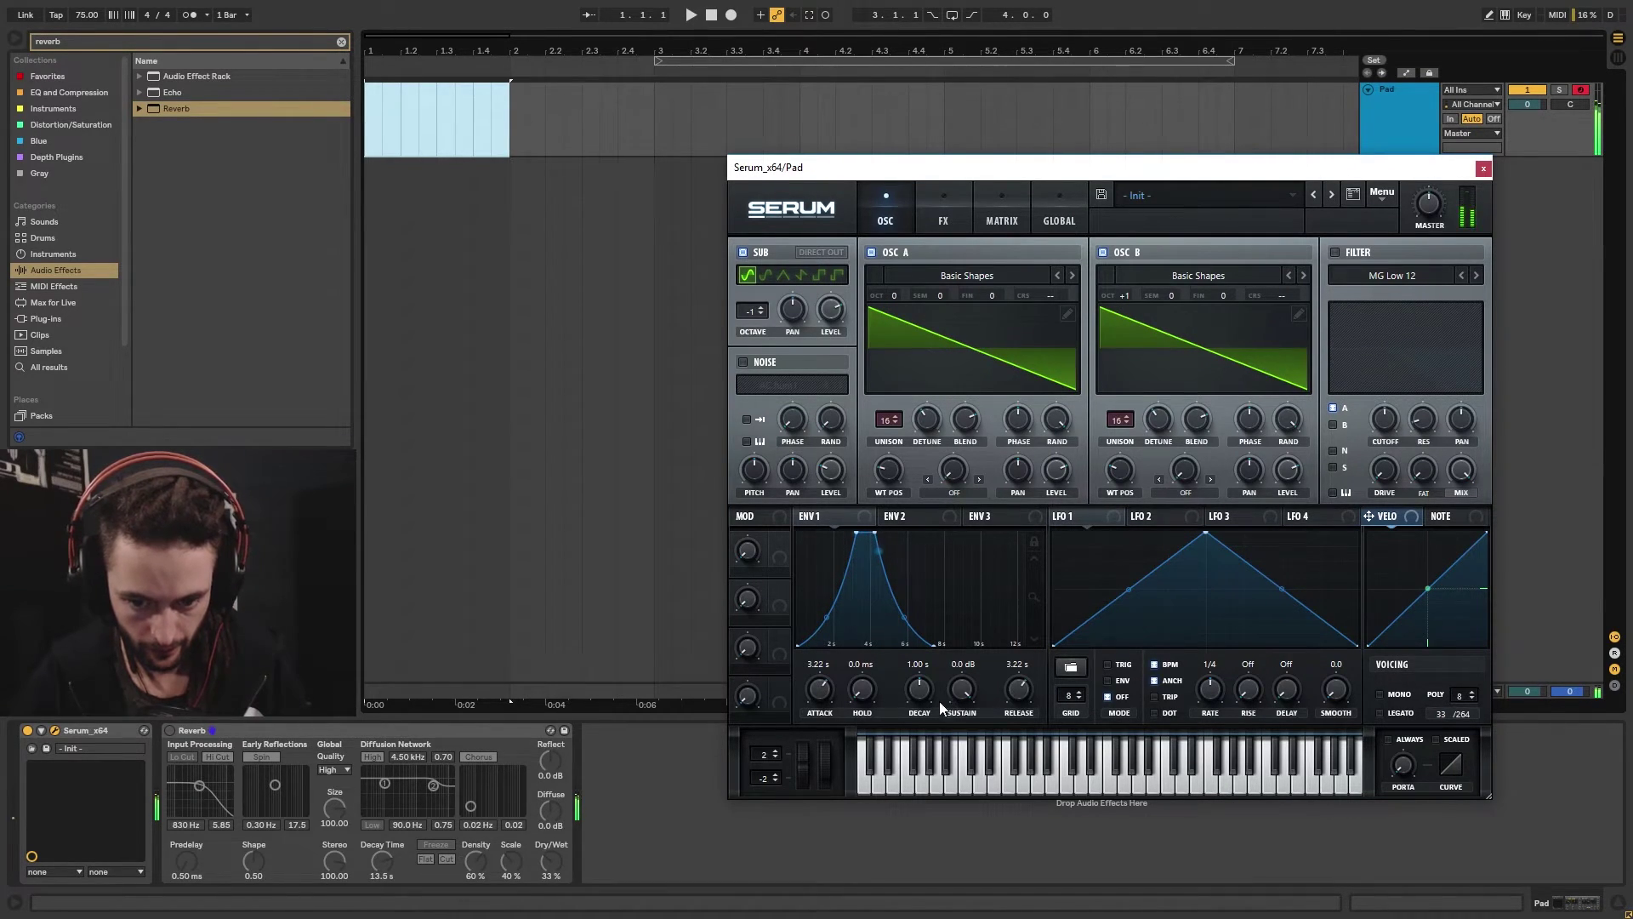
{"action": "mouse_move", "coordinate": [863, 689]}
{"action": "mouse_move", "coordinate": [879, 675]}
{"action": "left_mouse_down"}
{"action": "mouse_move", "coordinate": [861, 688]}
{"action": "mouse_move", "coordinate": [923, 683]}
{"action": "mouse_move", "coordinate": [962, 721]}
{"action": "mouse_move", "coordinate": [929, 676]}
{"action": "left_mouse_up"}
{"action": "double_click", "coordinate": [964, 684]}
{"action": "type", "text": "-3"}
{"action": "key", "text": "Return"}
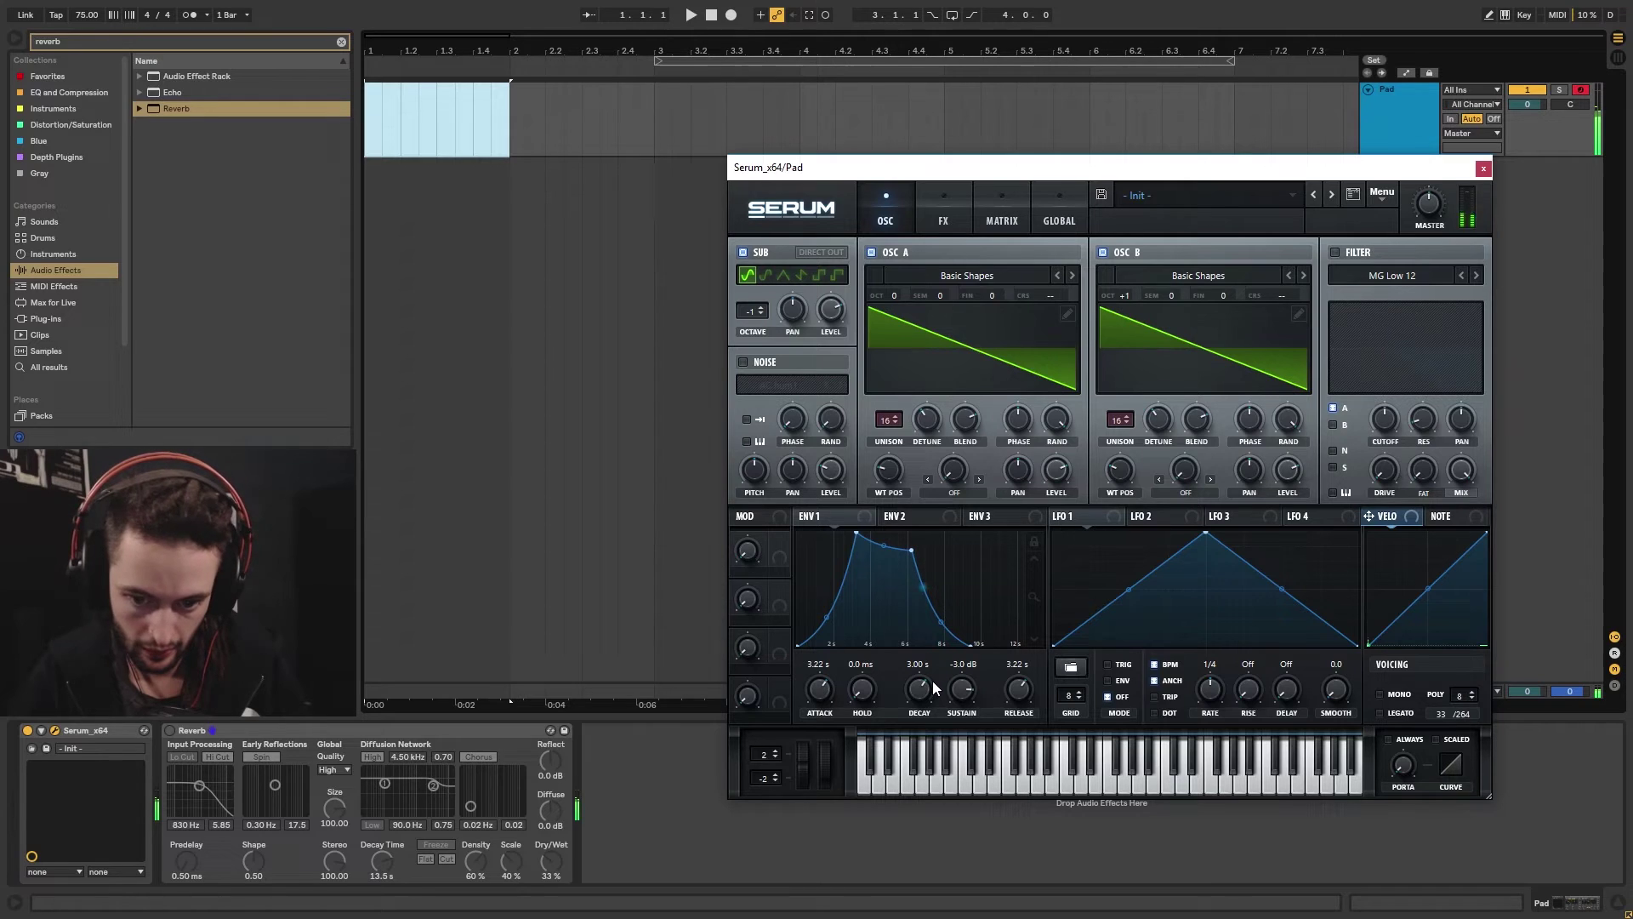
{"action": "left_click_drag", "start_coordinate": [929, 687], "coordinate": [926, 683]}
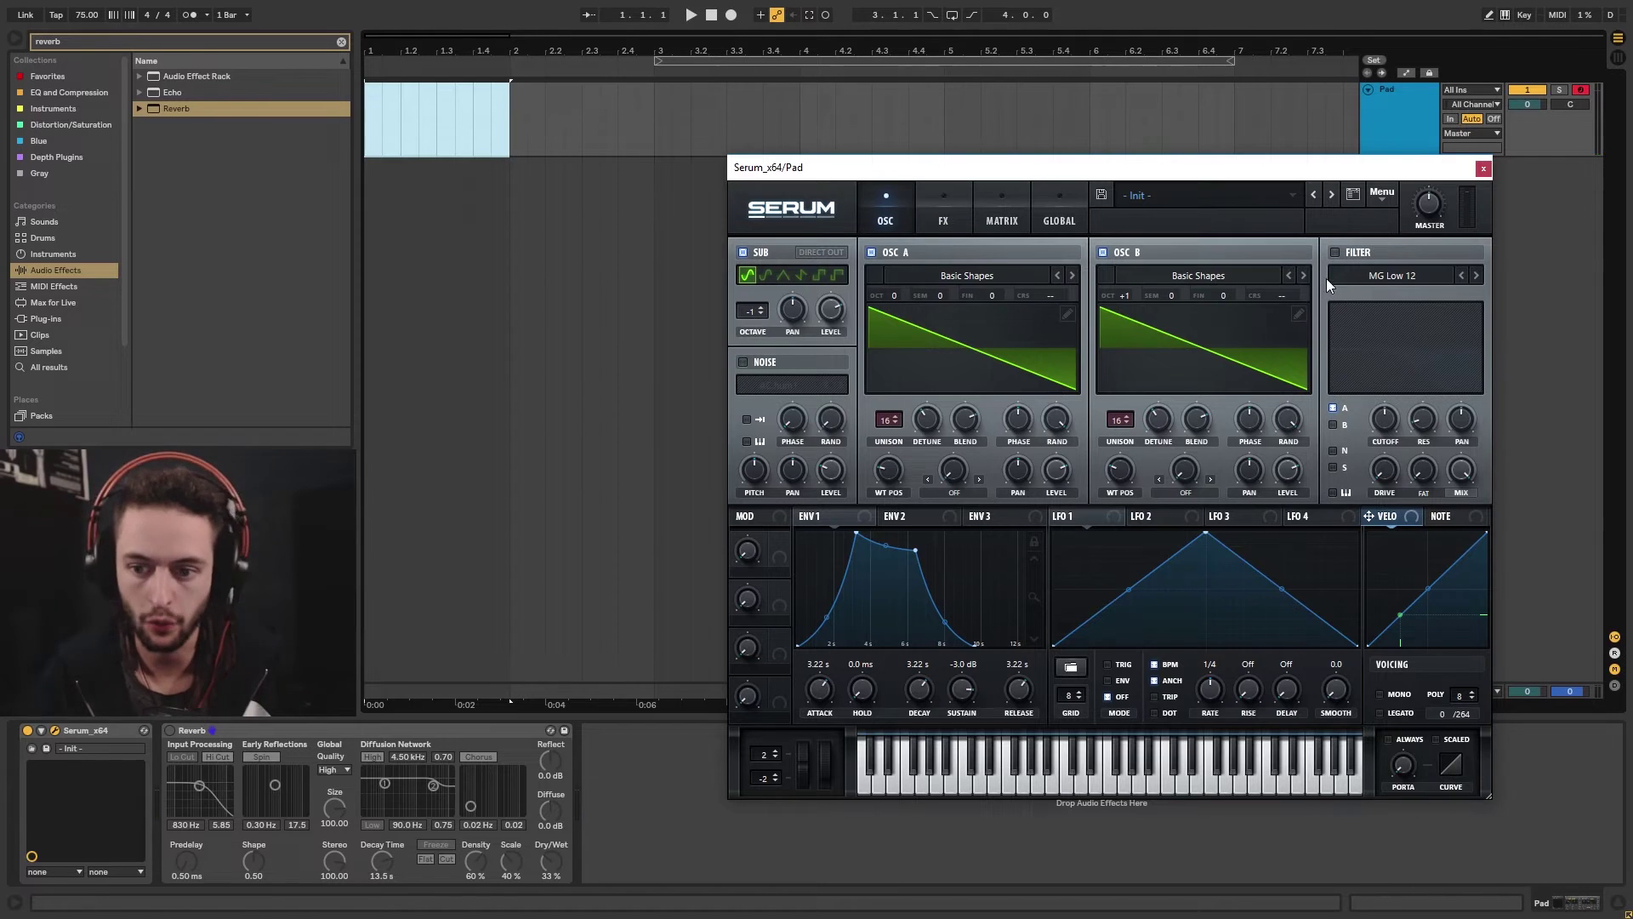
Enable the filter, lower its cutoff, and modulate the cutoff with envelope 1
{"action": "left_click", "coordinate": [1336, 251]}
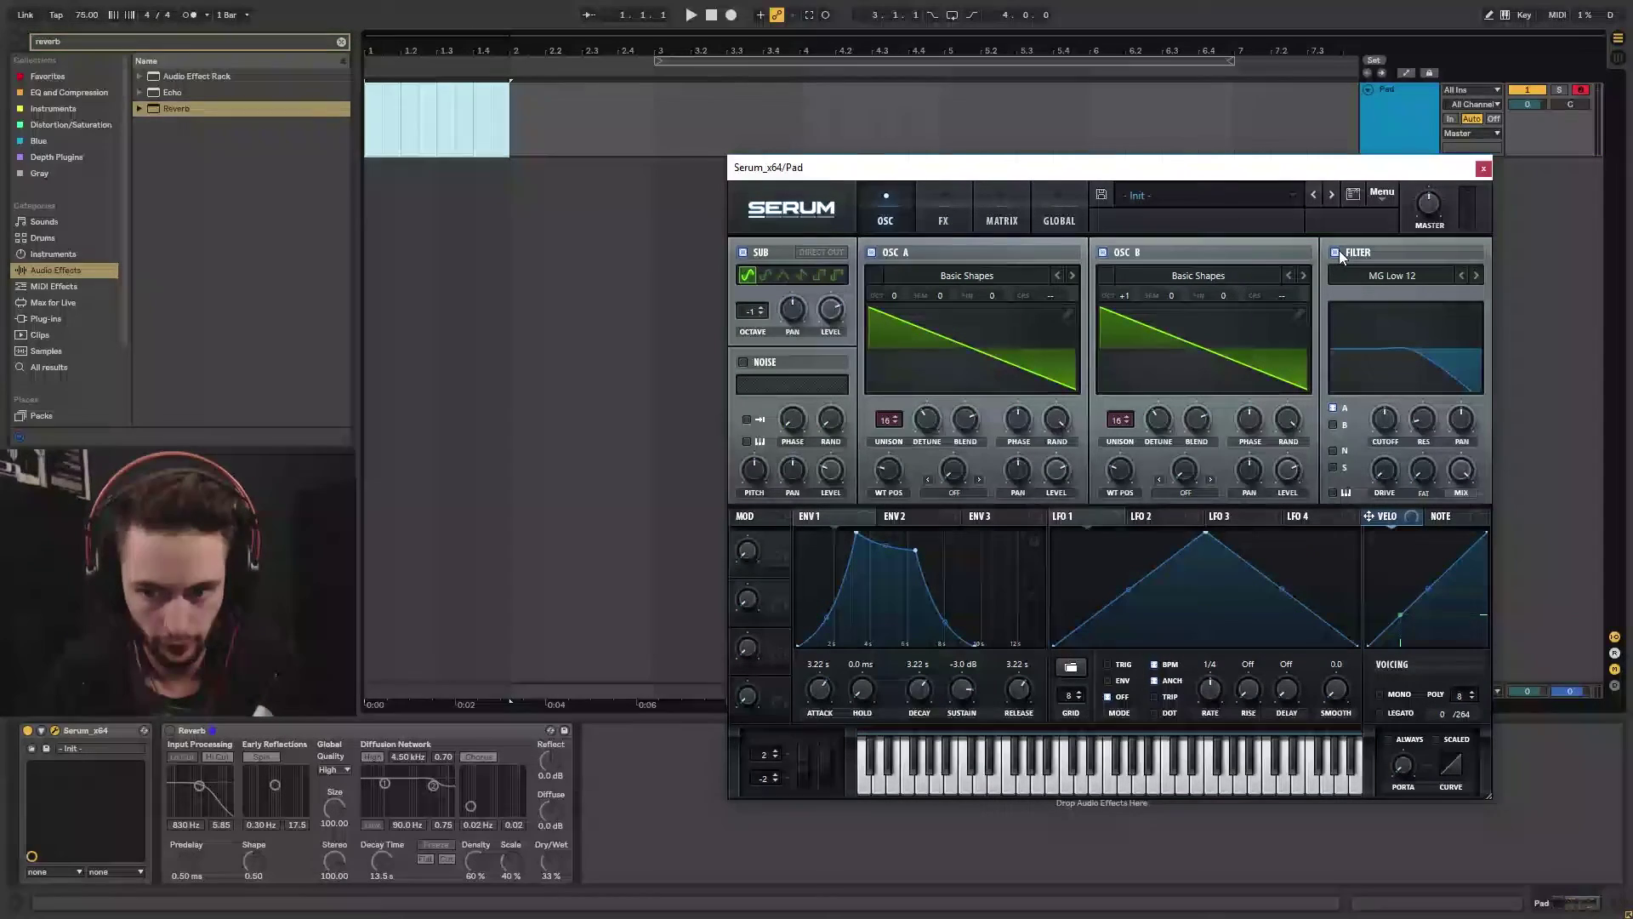
{"action": "left_click_drag", "start_coordinate": [1384, 419], "coordinate": [1382, 437]}
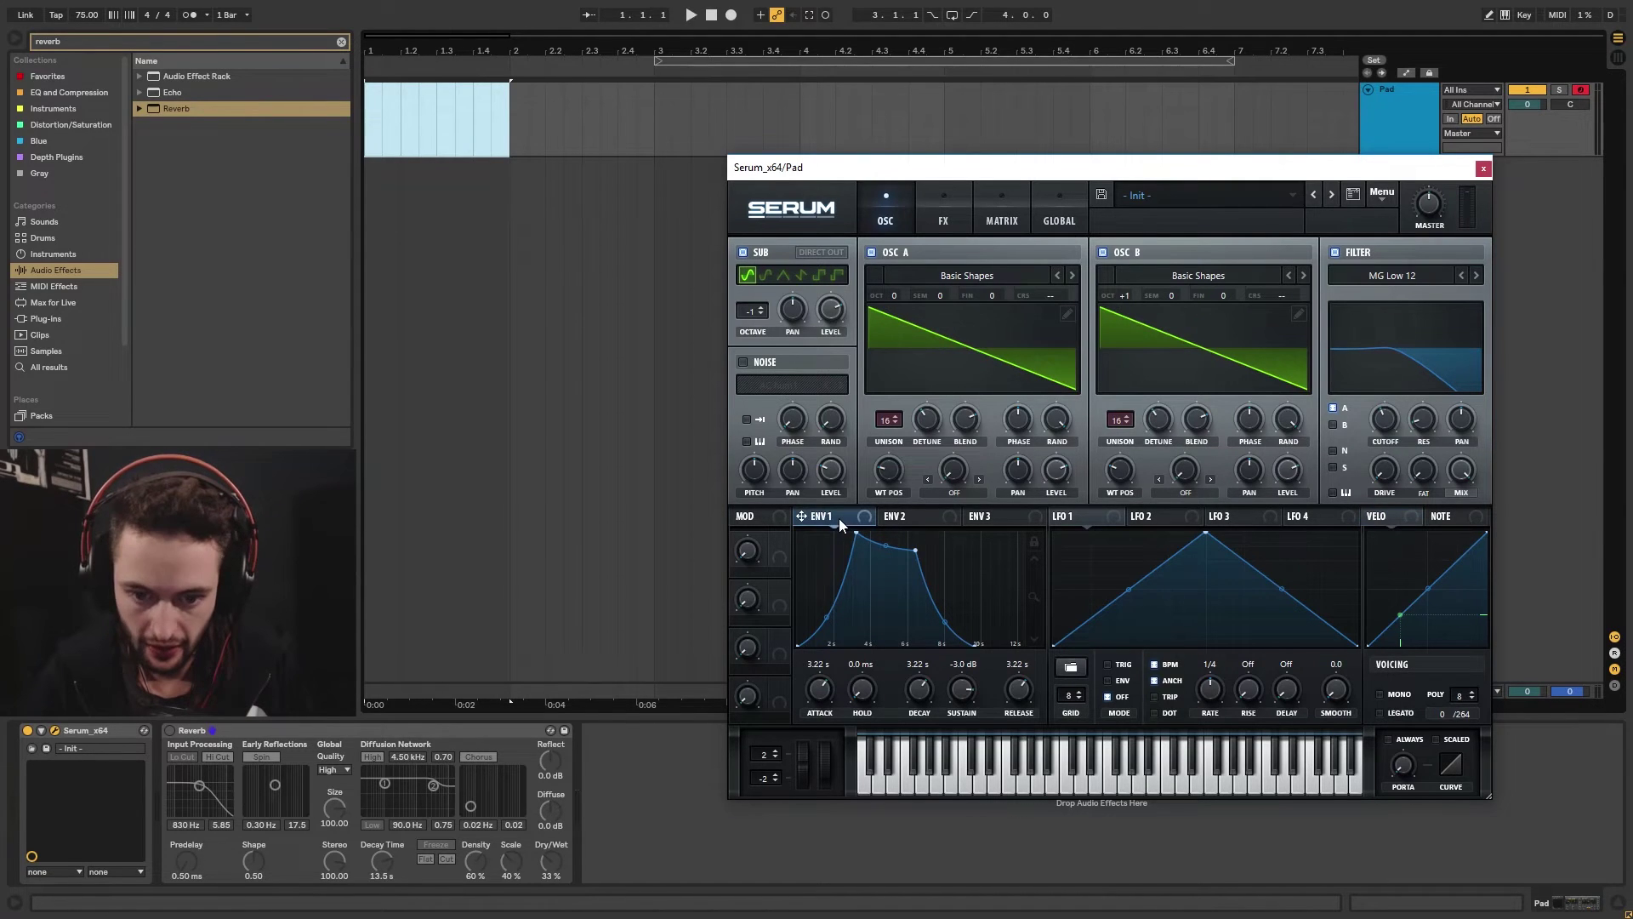
{"action": "left_click_drag", "start_coordinate": [1367, 451], "coordinate": [1384, 421]}
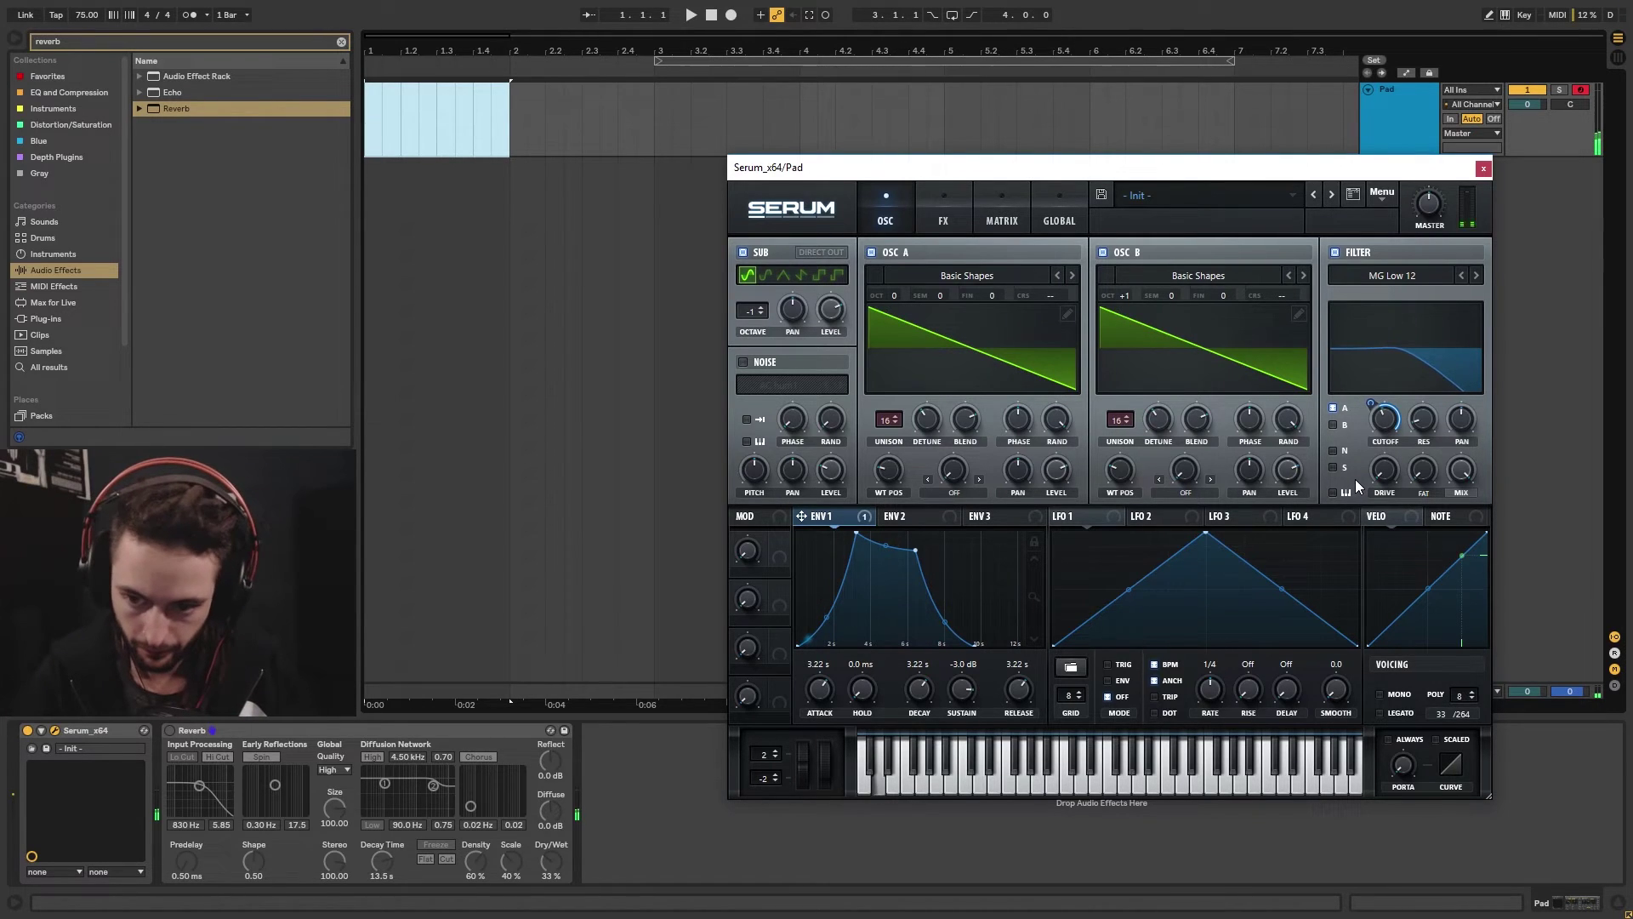
Route oscillator B through the filter as well, and bring up the effects rack
{"action": "left_click", "coordinate": [1334, 424]}
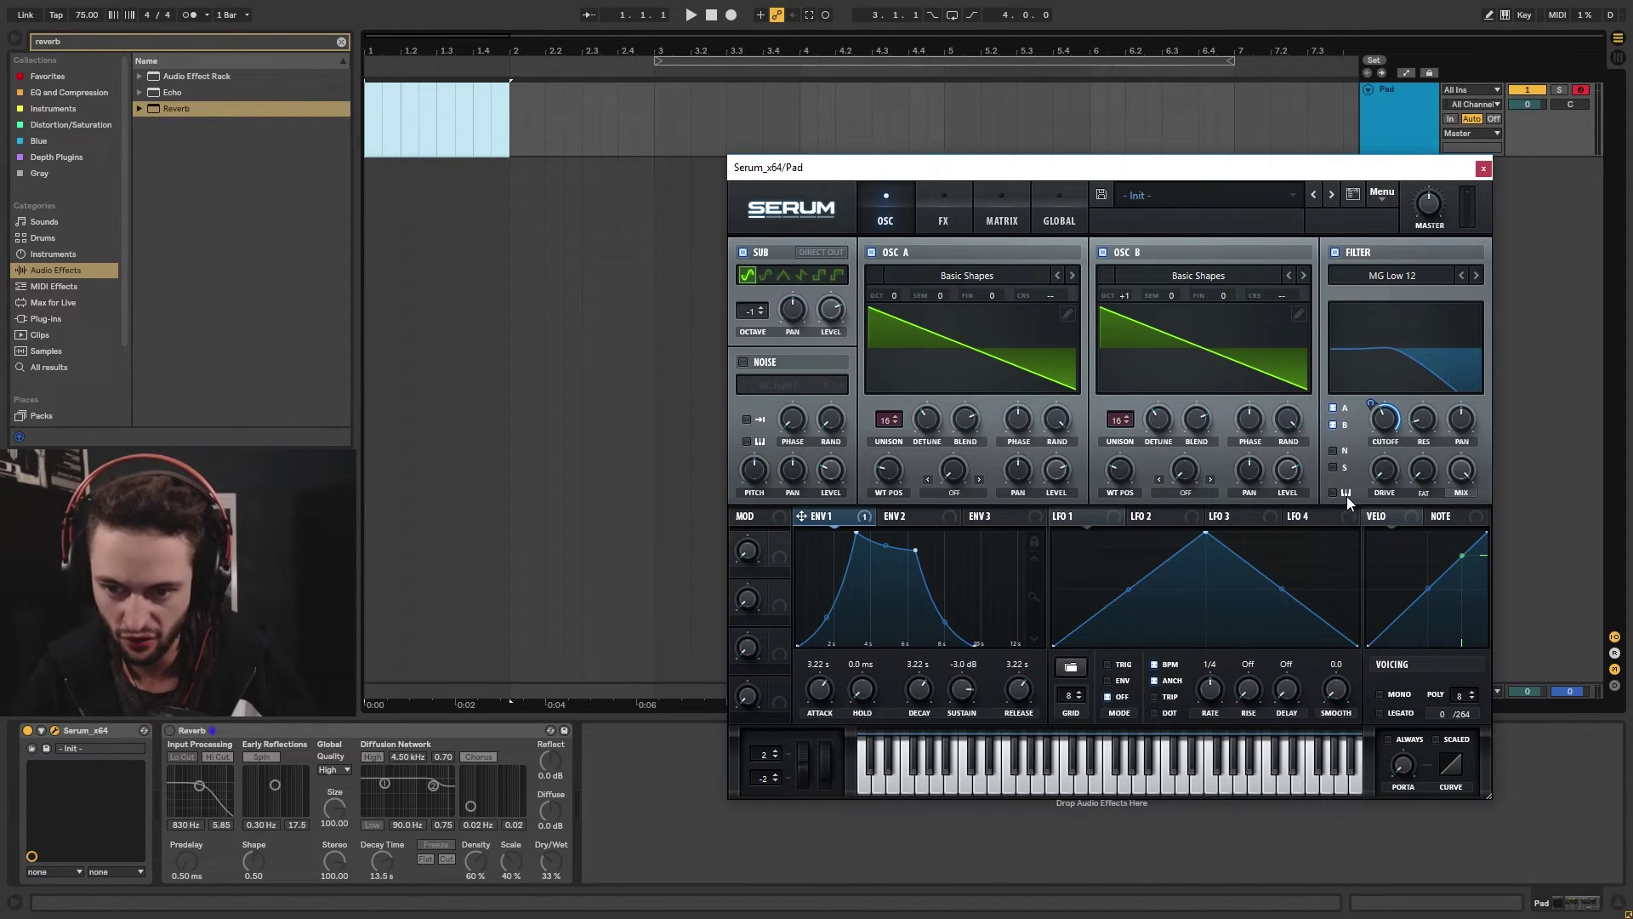
{"action": "left_click", "coordinate": [1335, 424]}
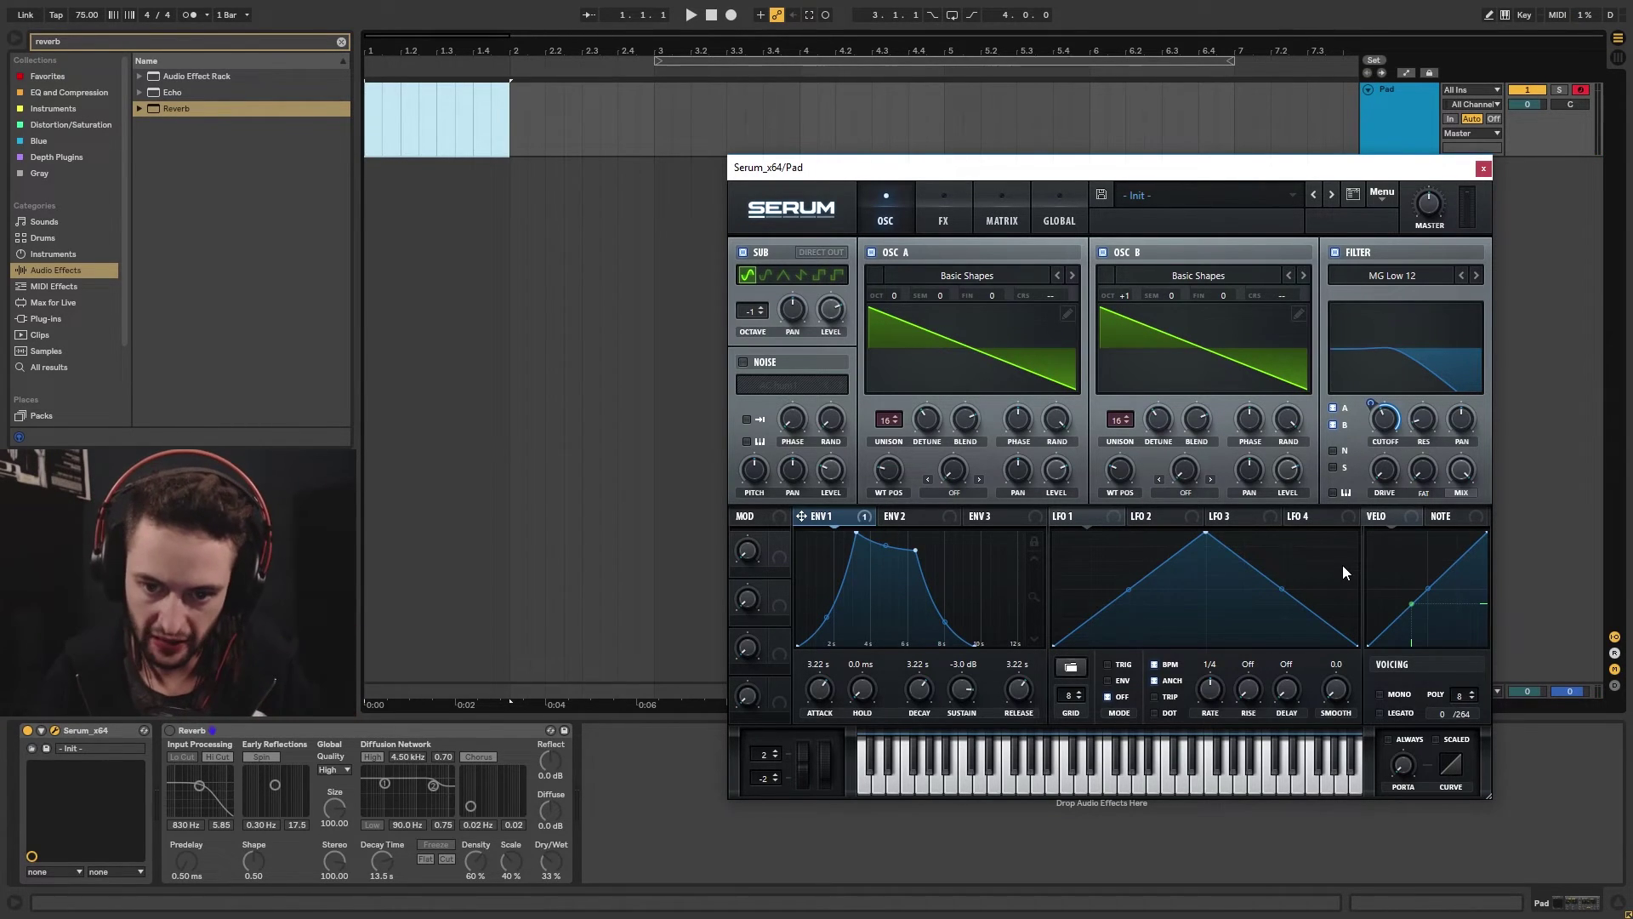
{"action": "left_click", "coordinate": [944, 220]}
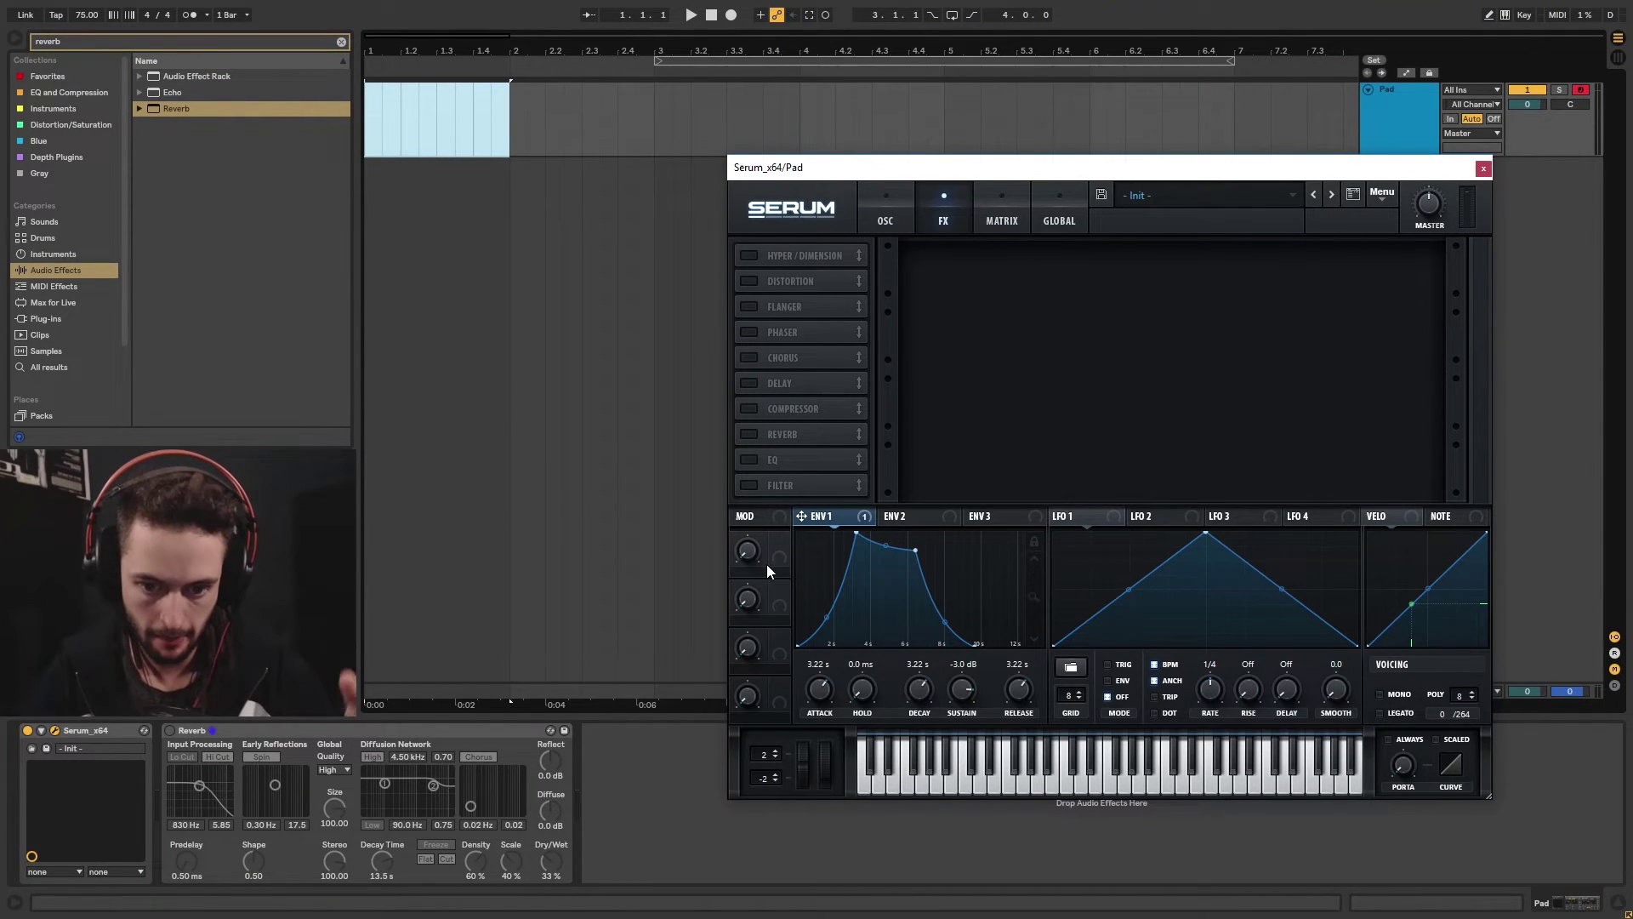
Enable Diode 2 distortion with raised drive and its mix at zero
{"action": "left_click", "coordinate": [750, 282]}
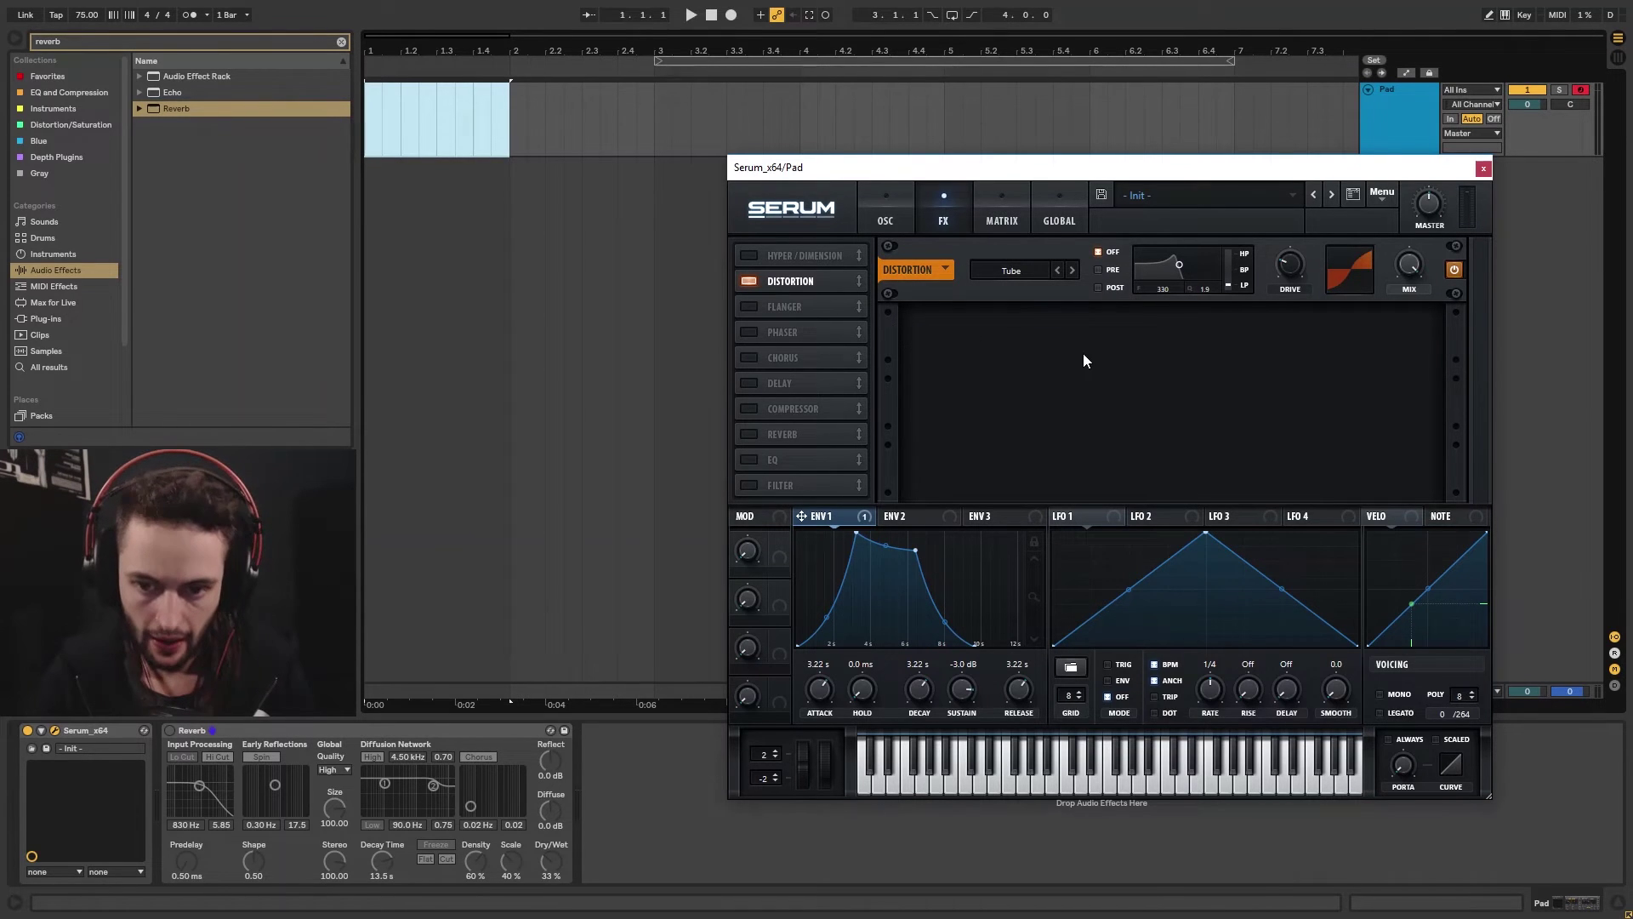
{"action": "left_click", "coordinate": [1017, 271]}
{"action": "left_click", "coordinate": [1042, 360]}
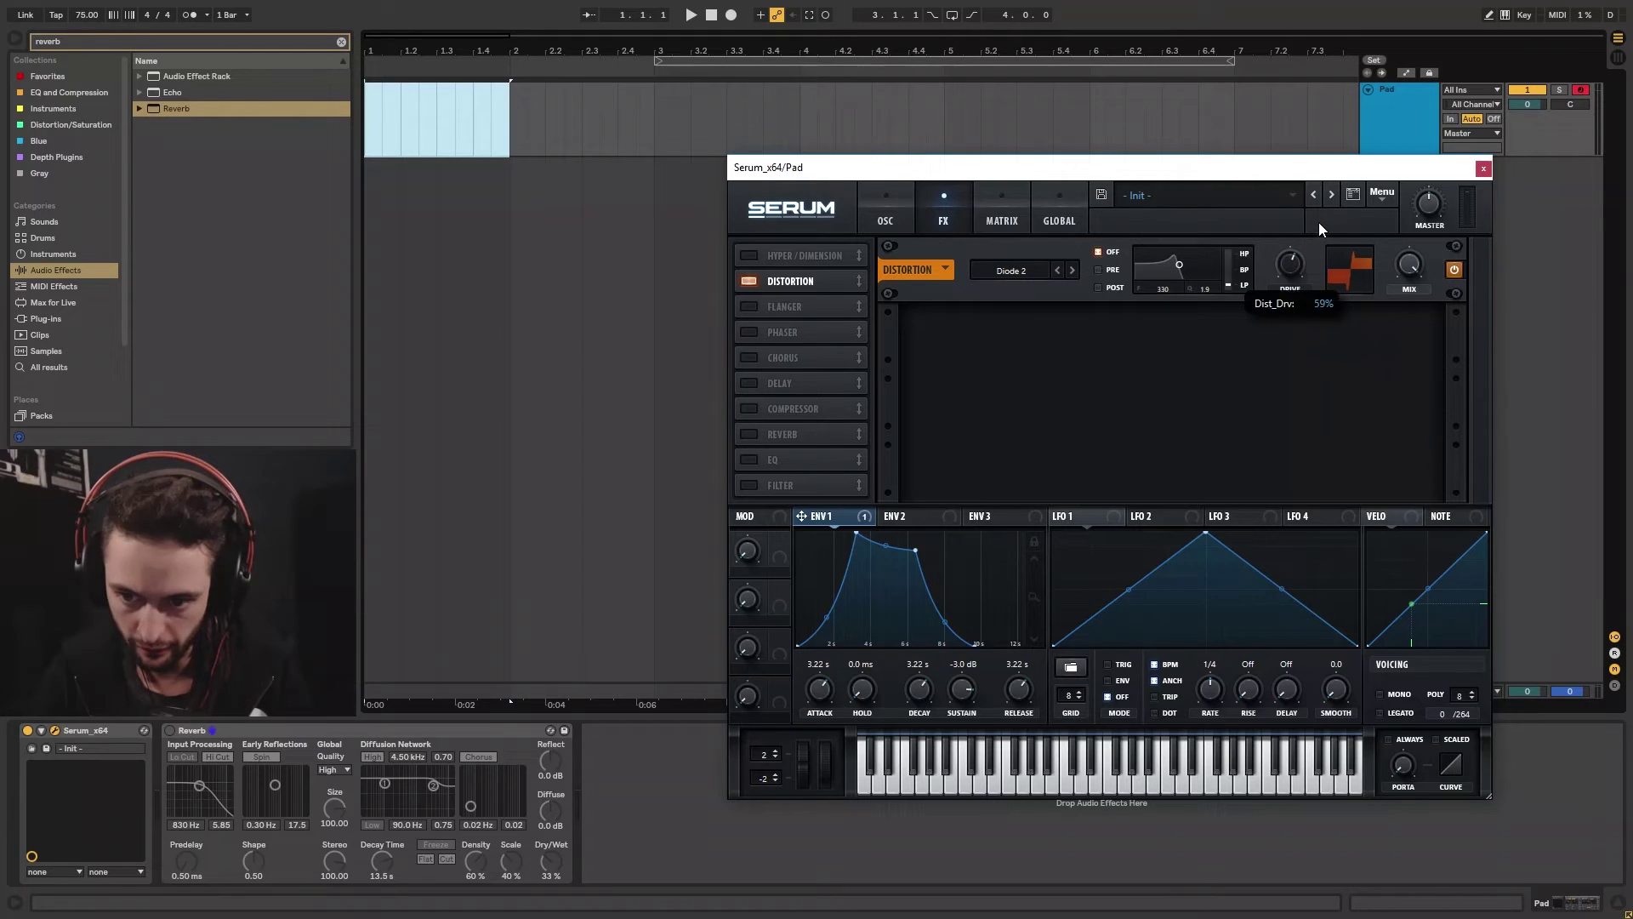
{"action": "left_click_drag", "start_coordinate": [1319, 223], "coordinate": [1328, 219]}
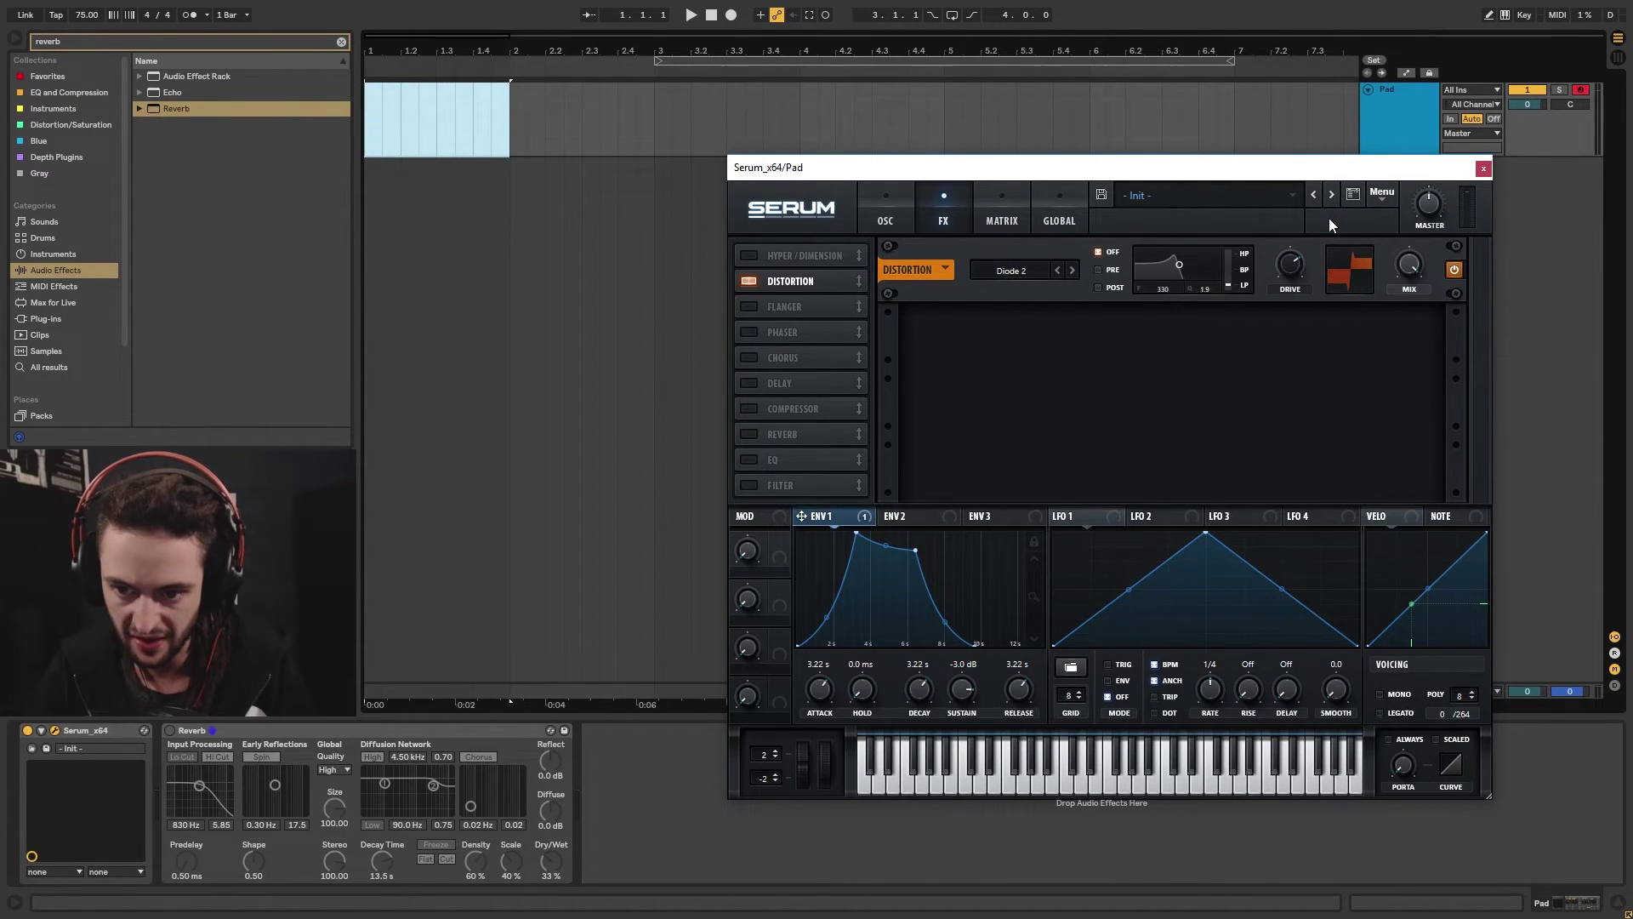
{"action": "left_click_drag", "start_coordinate": [1409, 264], "coordinate": [1396, 570]}
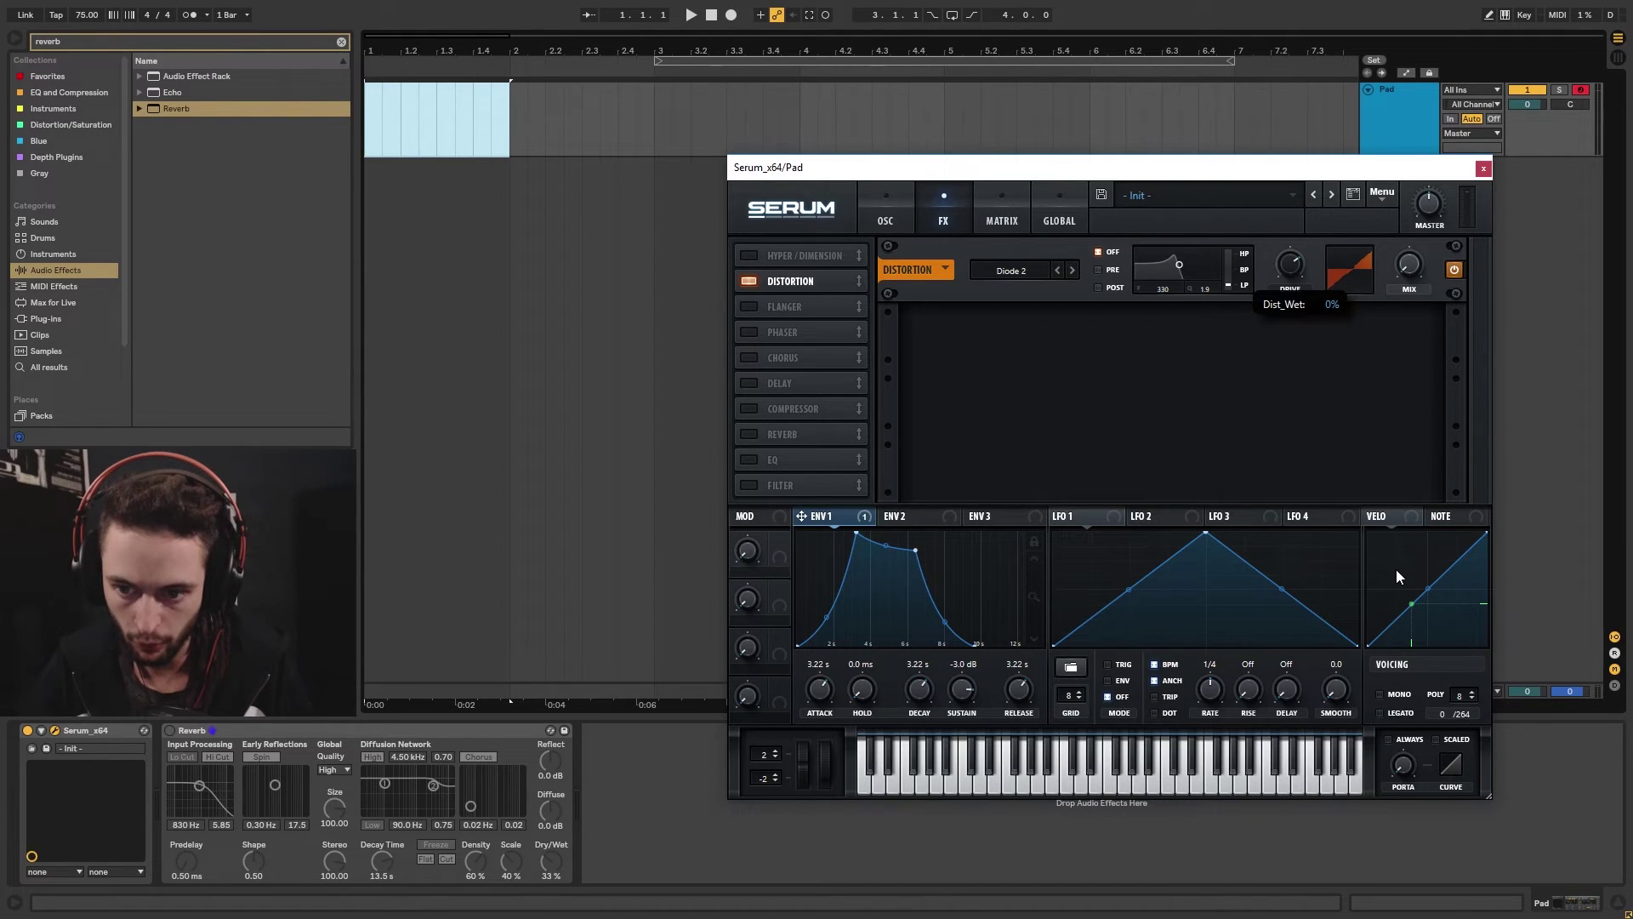
Assign macro 1 to distortion mix, rename it Distortion, test it, and enable the phaser
{"action": "left_click_drag", "start_coordinate": [801, 515], "coordinate": [775, 562]}
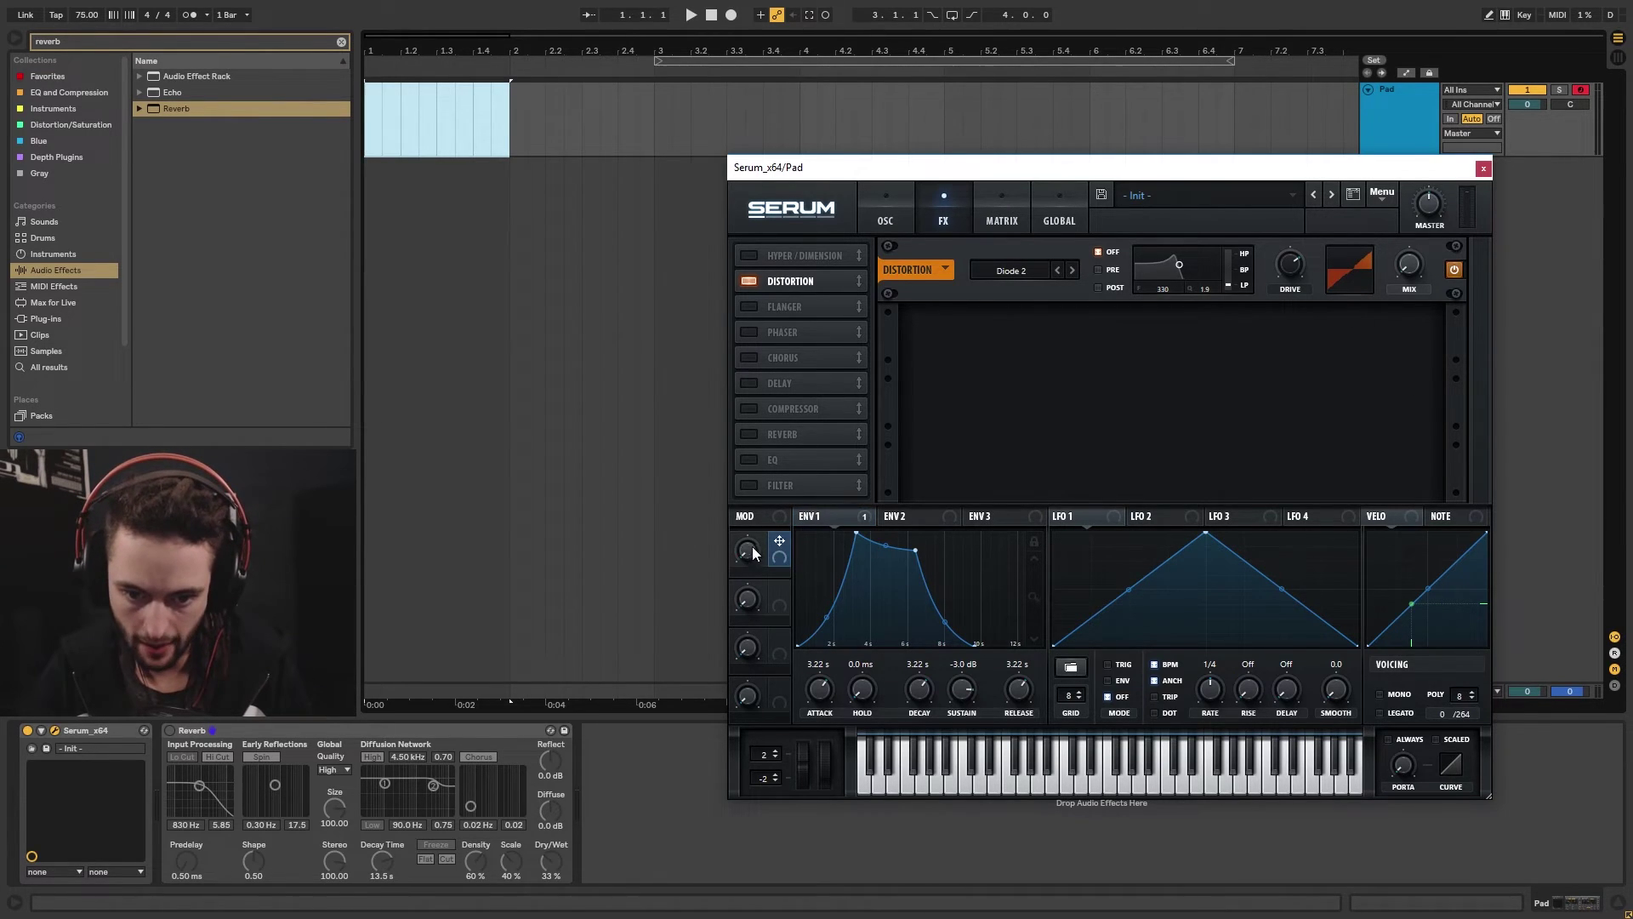
{"action": "left_click_drag", "start_coordinate": [1386, 358], "coordinate": [1410, 266]}
{"action": "double_click", "coordinate": [761, 573]}
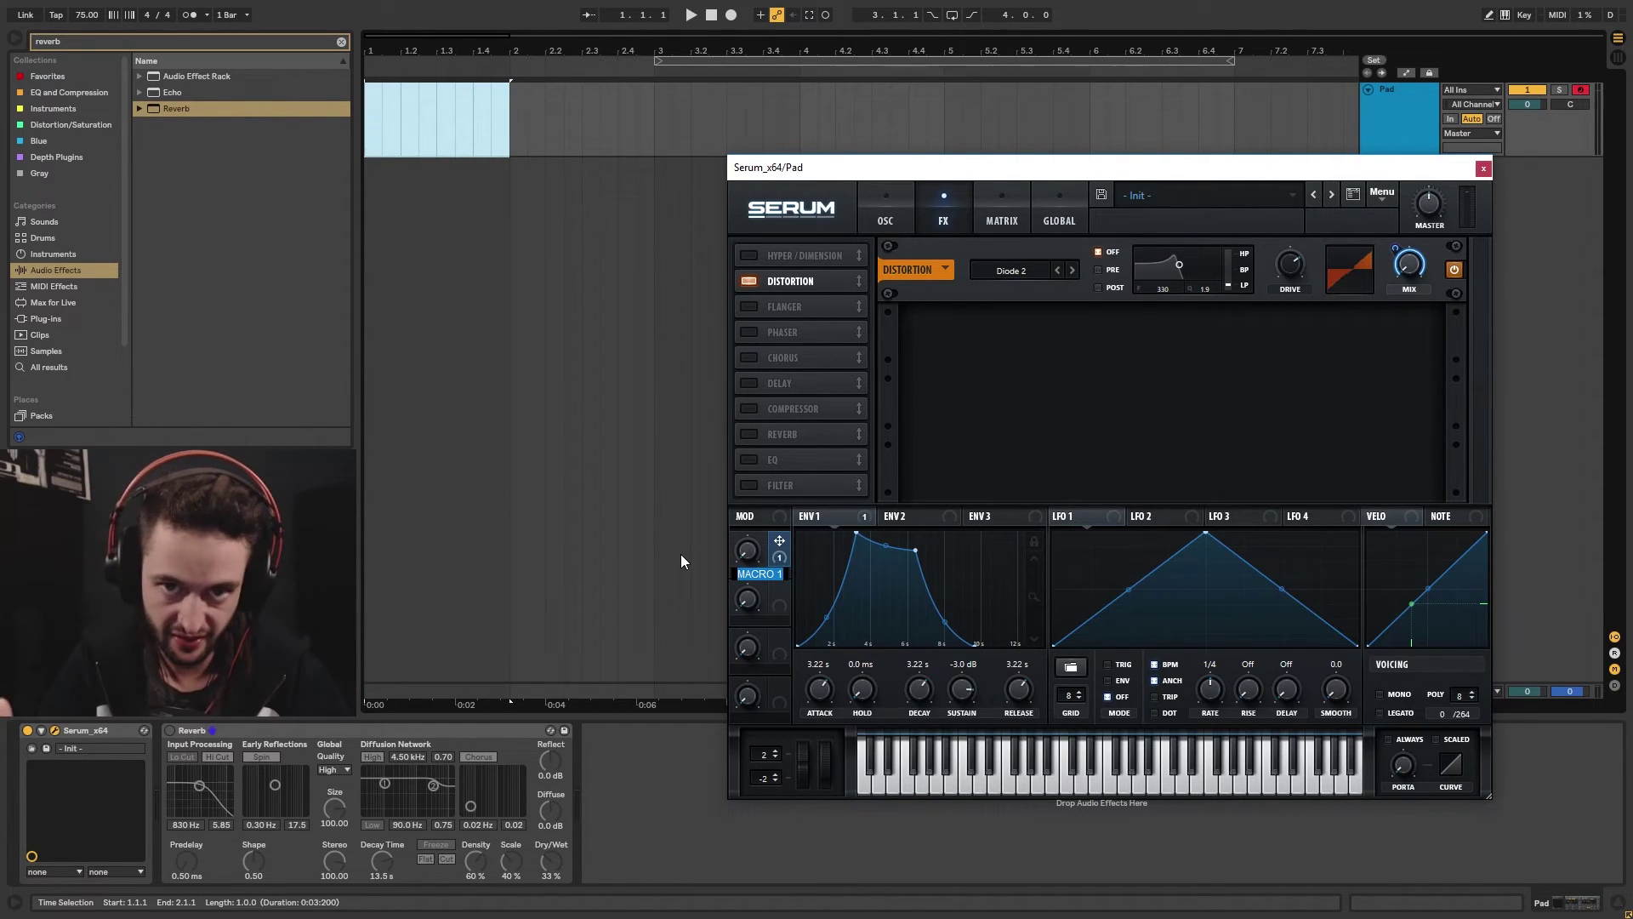
{"action": "type", "text": "Distortion"}
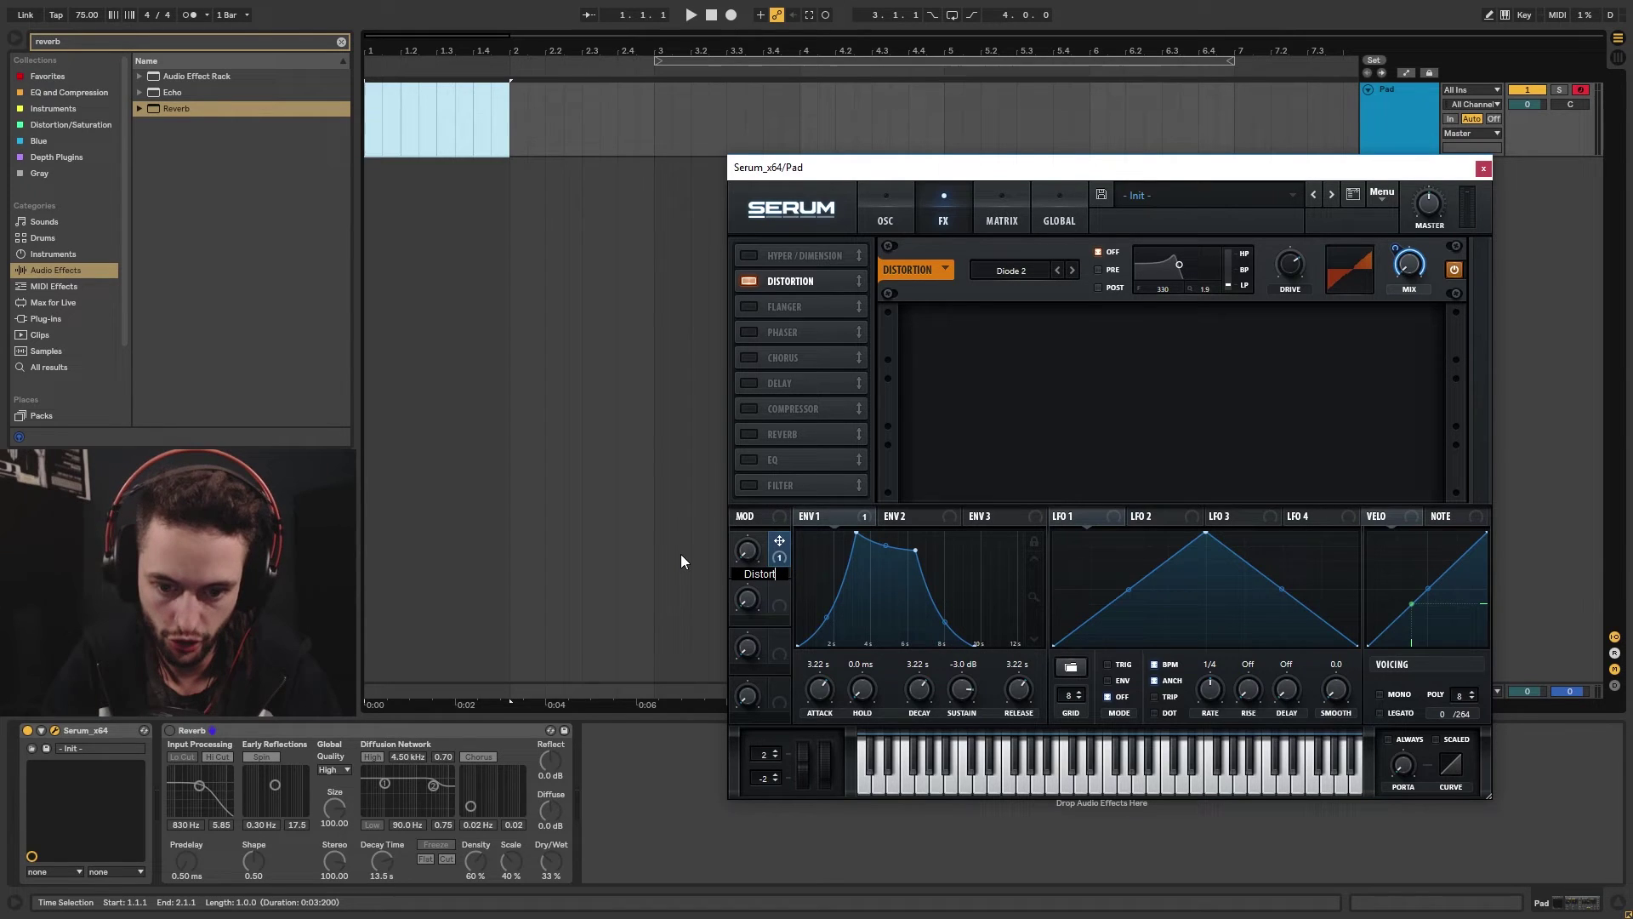
{"action": "key", "text": "Return"}
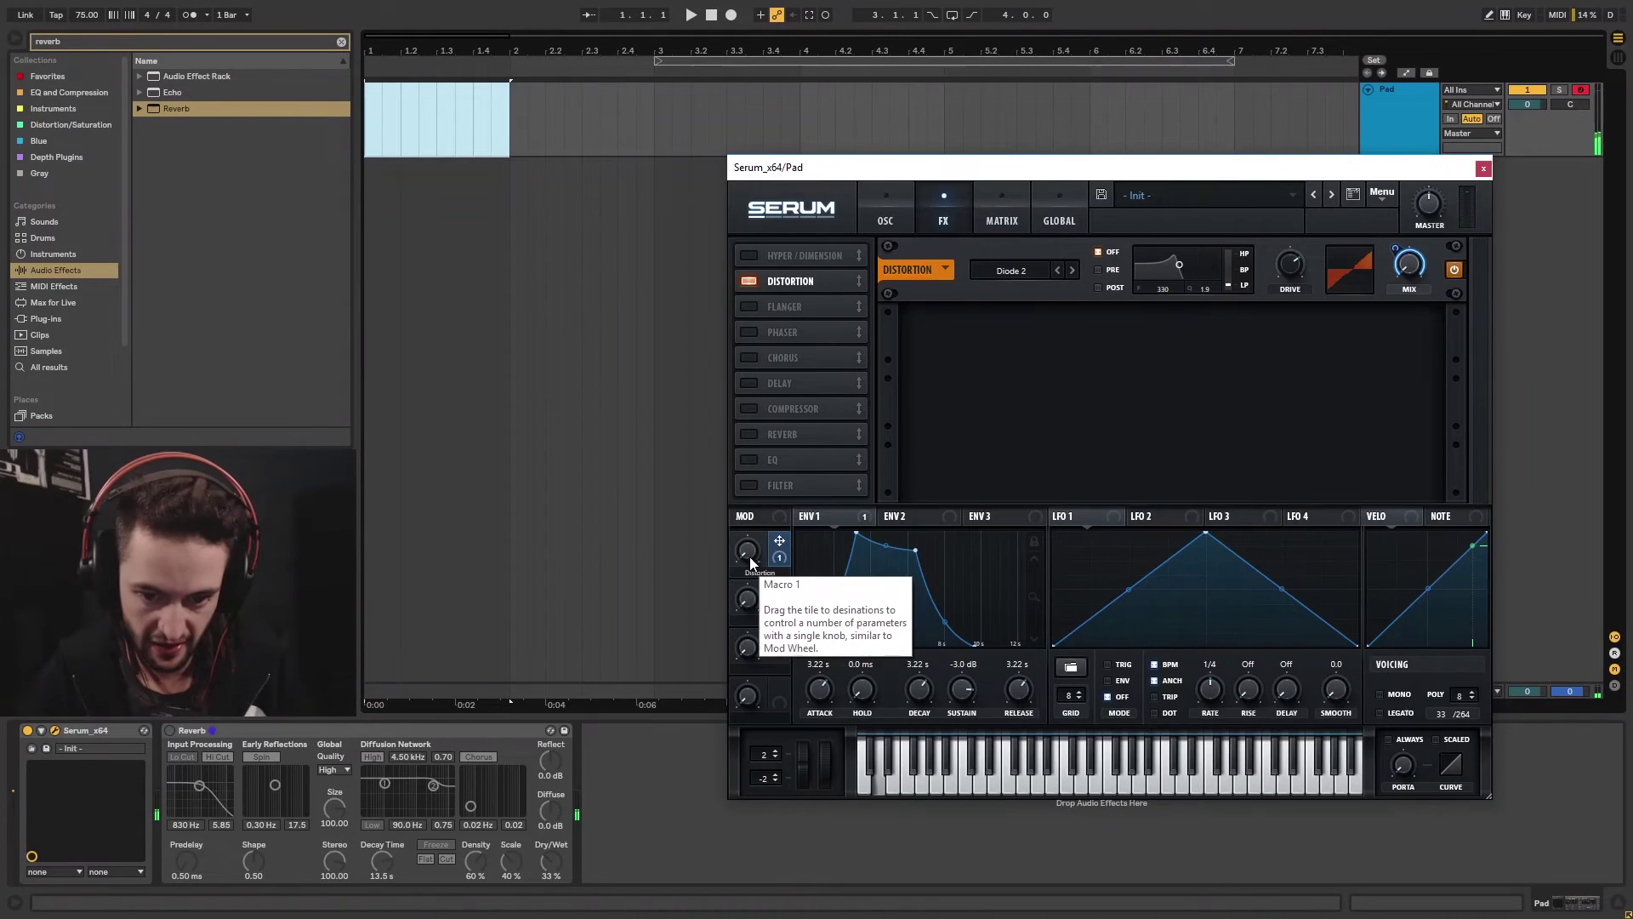
{"action": "mouse_move", "coordinate": [749, 557]}
{"action": "left_mouse_down"}
{"action": "mouse_move", "coordinate": [796, 466]}
{"action": "mouse_move", "coordinate": [772, 619]}
{"action": "left_mouse_up"}
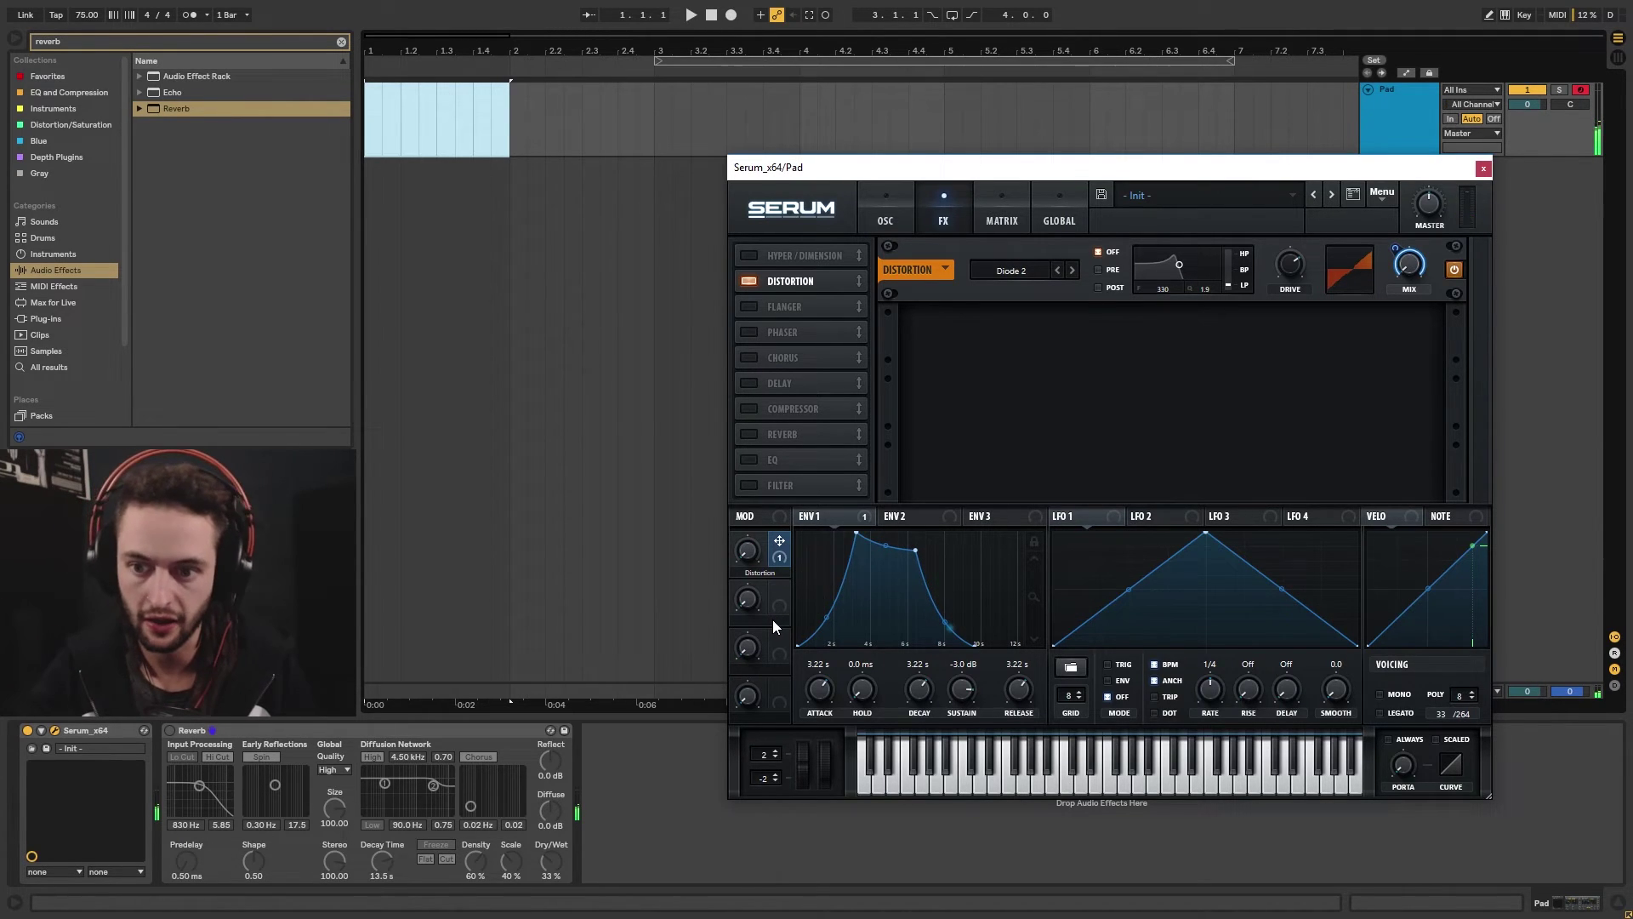
{"action": "left_click", "coordinate": [902, 217]}
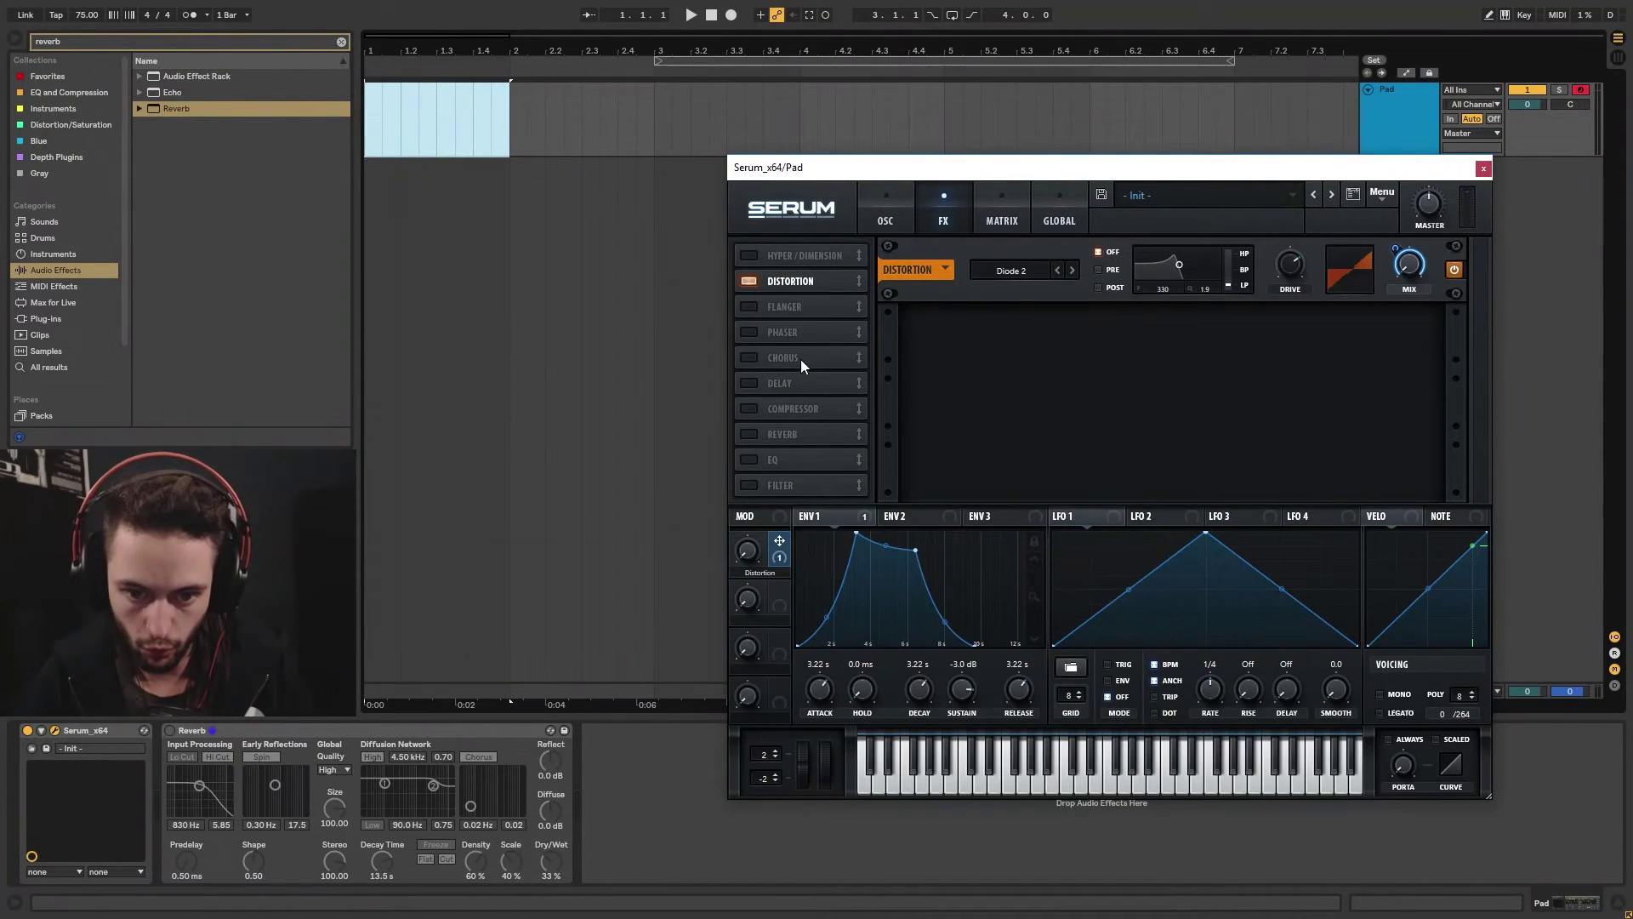
{"action": "left_click", "coordinate": [752, 331]}
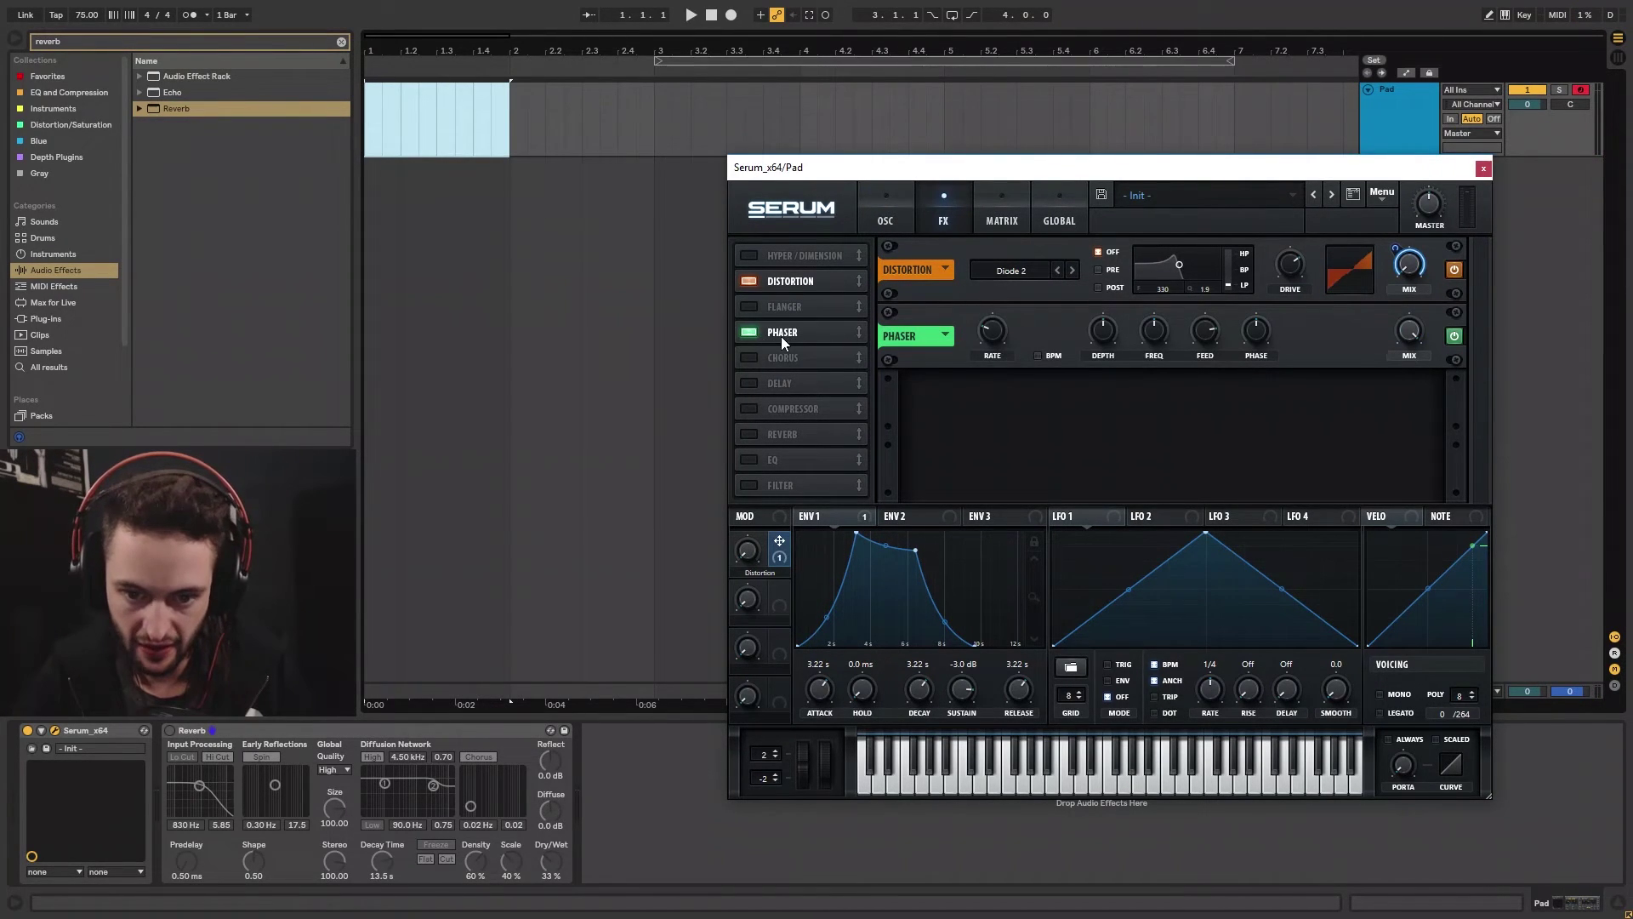
Swap the phaser for a BPM-synced flanger and name the second macro Flanger
{"action": "left_click", "coordinate": [748, 331]}
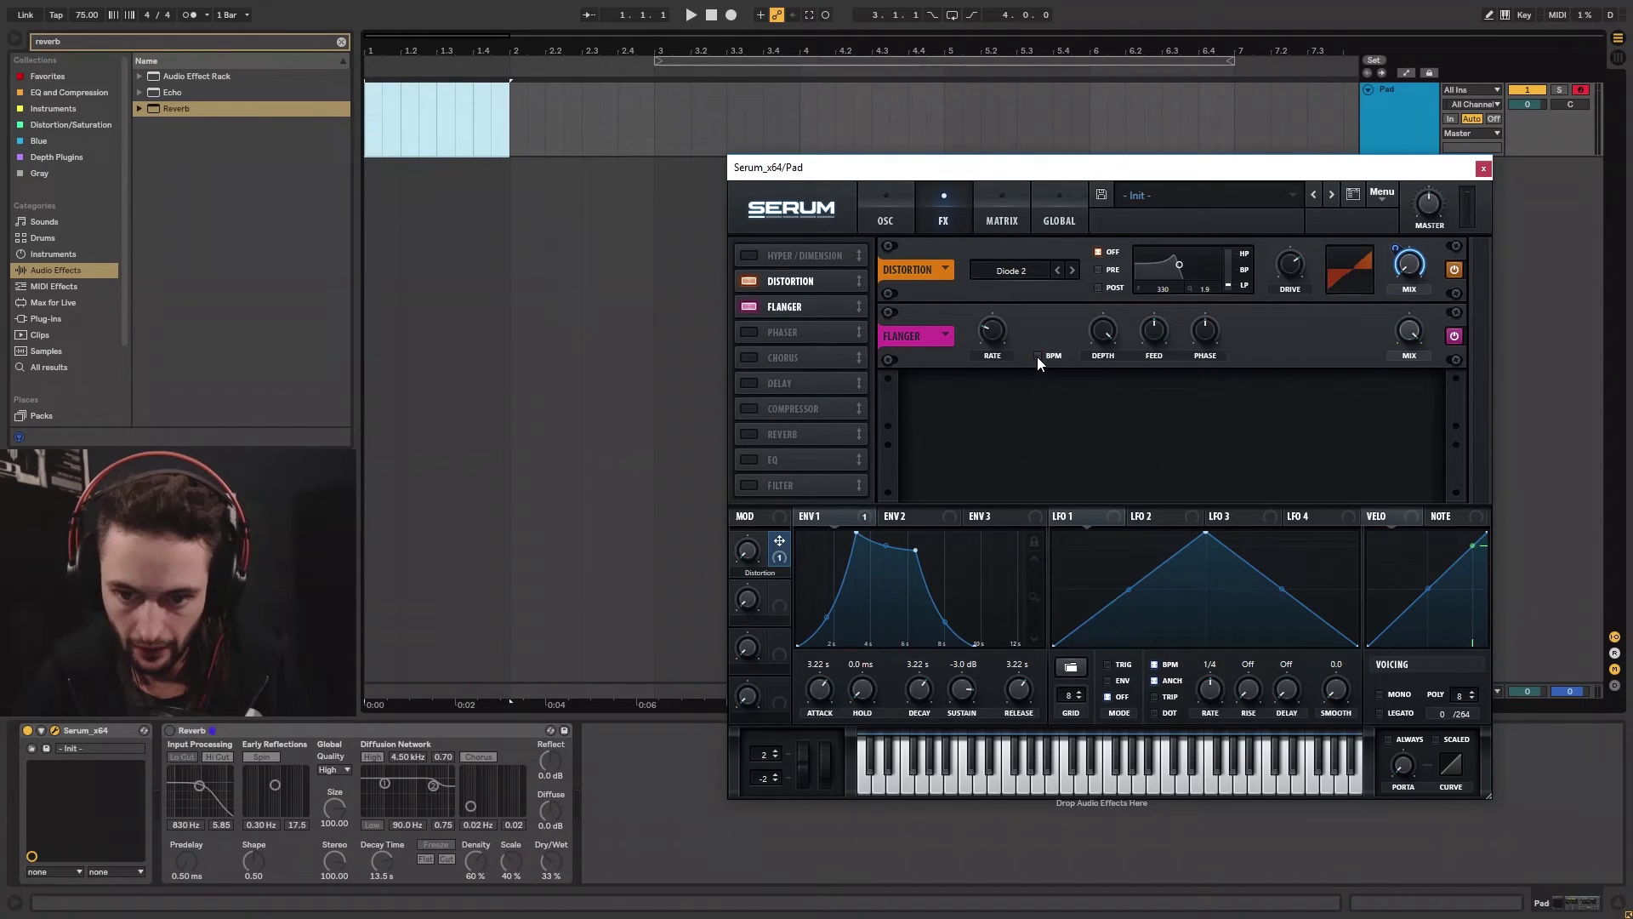
{"action": "left_click", "coordinate": [1041, 357]}
{"action": "mouse_move", "coordinate": [992, 332]}
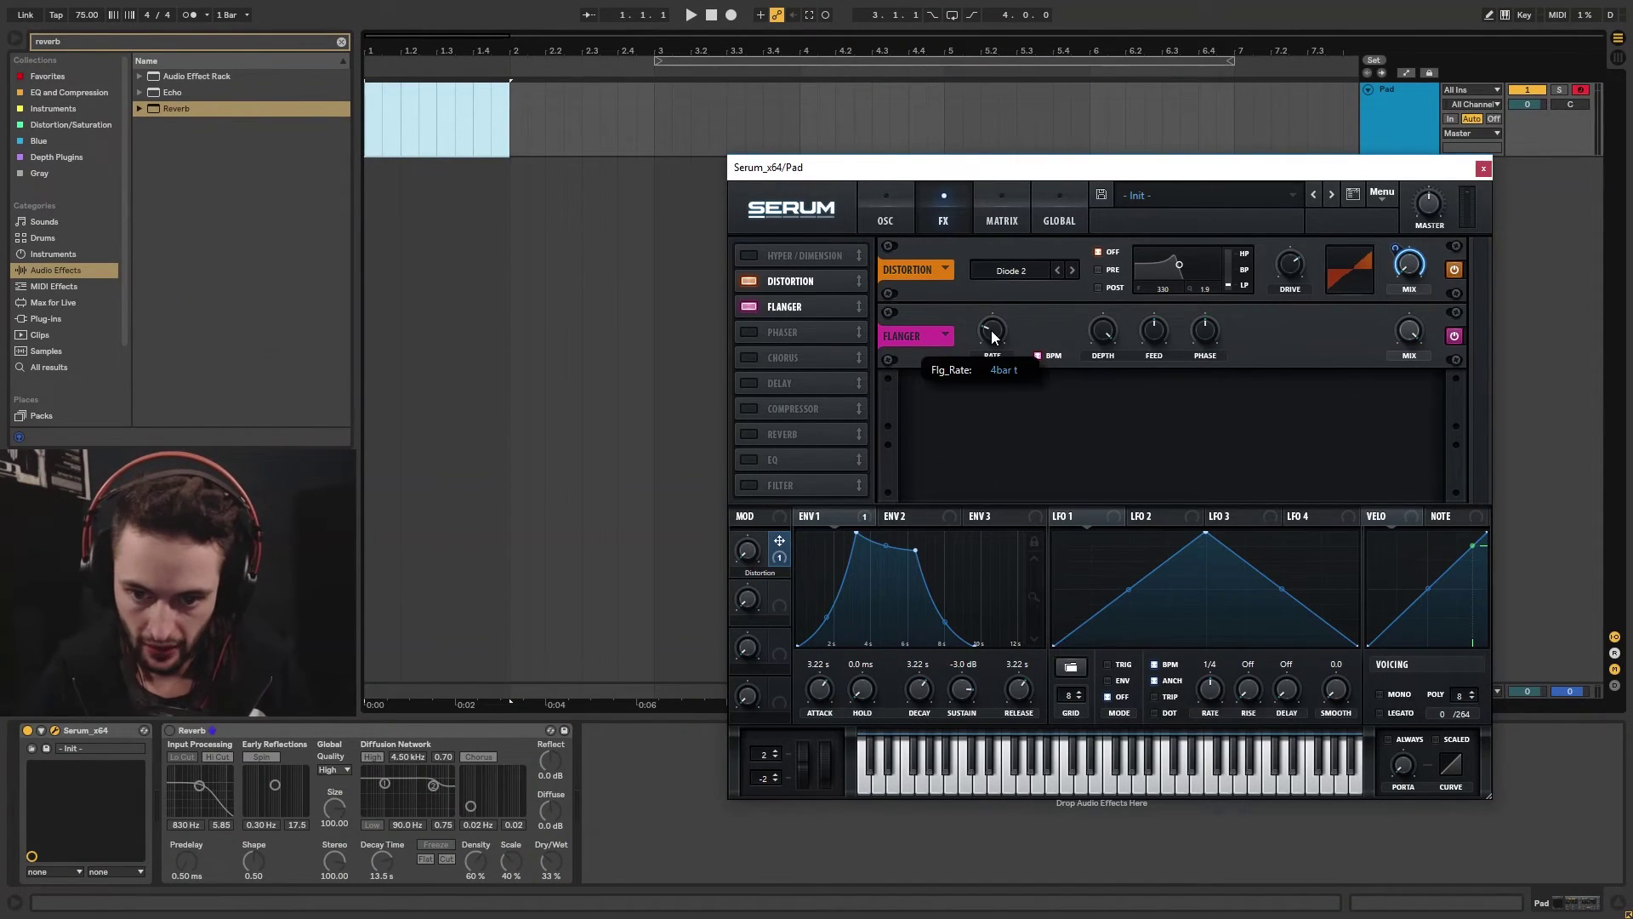
{"action": "left_click_drag", "start_coordinate": [991, 336], "coordinate": [993, 330]}
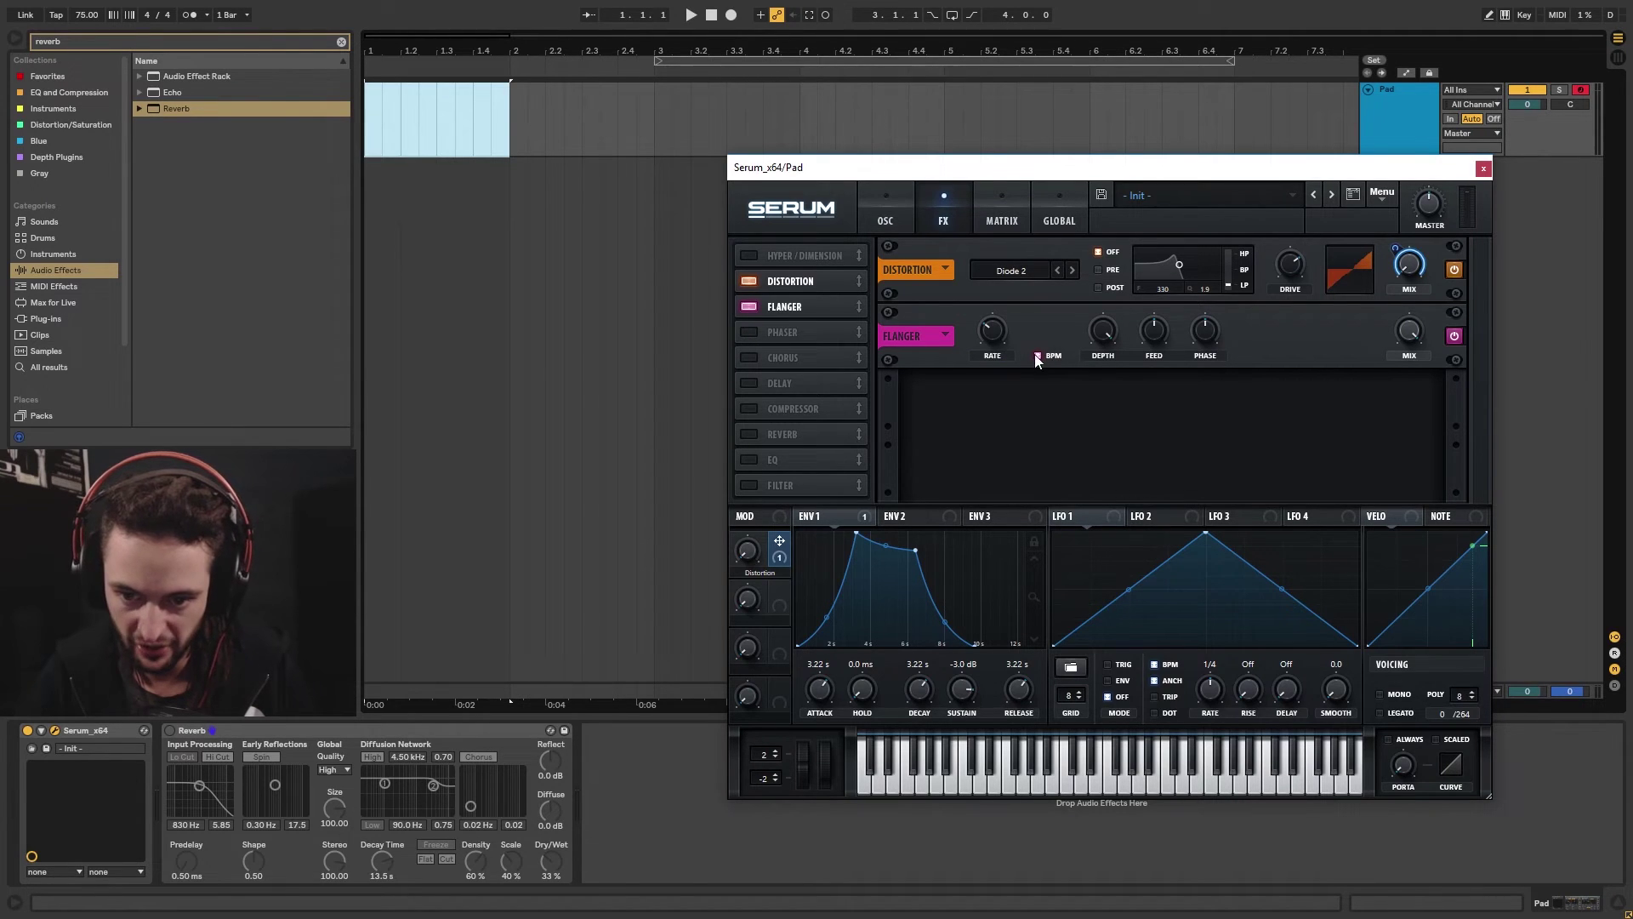
{"action": "right_click", "coordinate": [992, 329]}
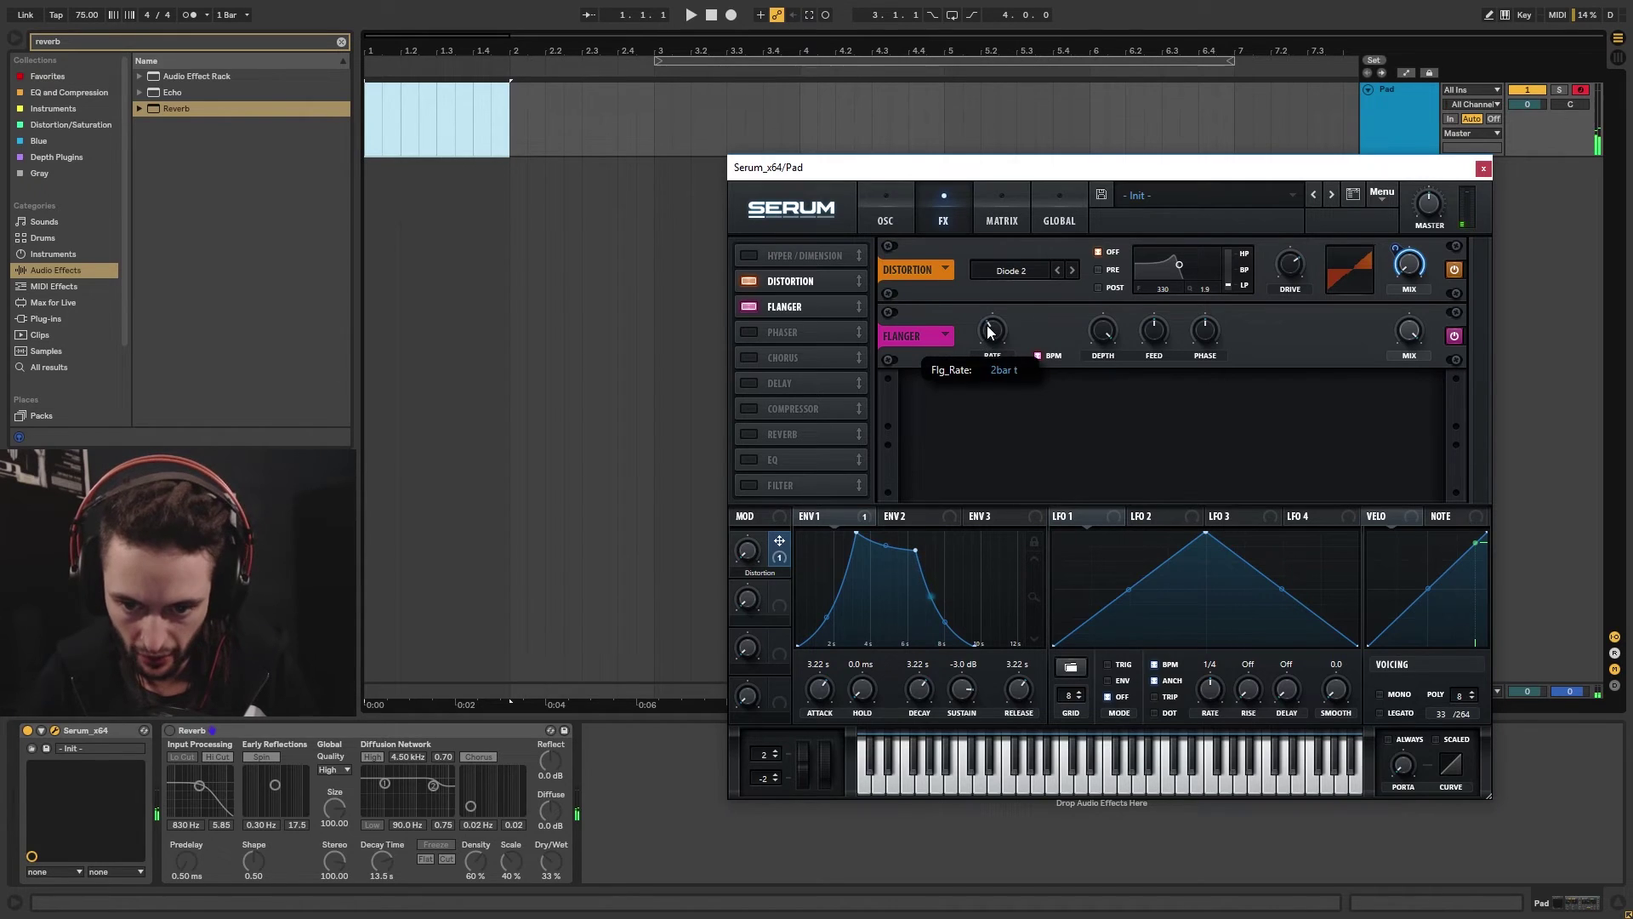
{"action": "left_click_drag", "start_coordinate": [983, 330], "coordinate": [993, 326]}
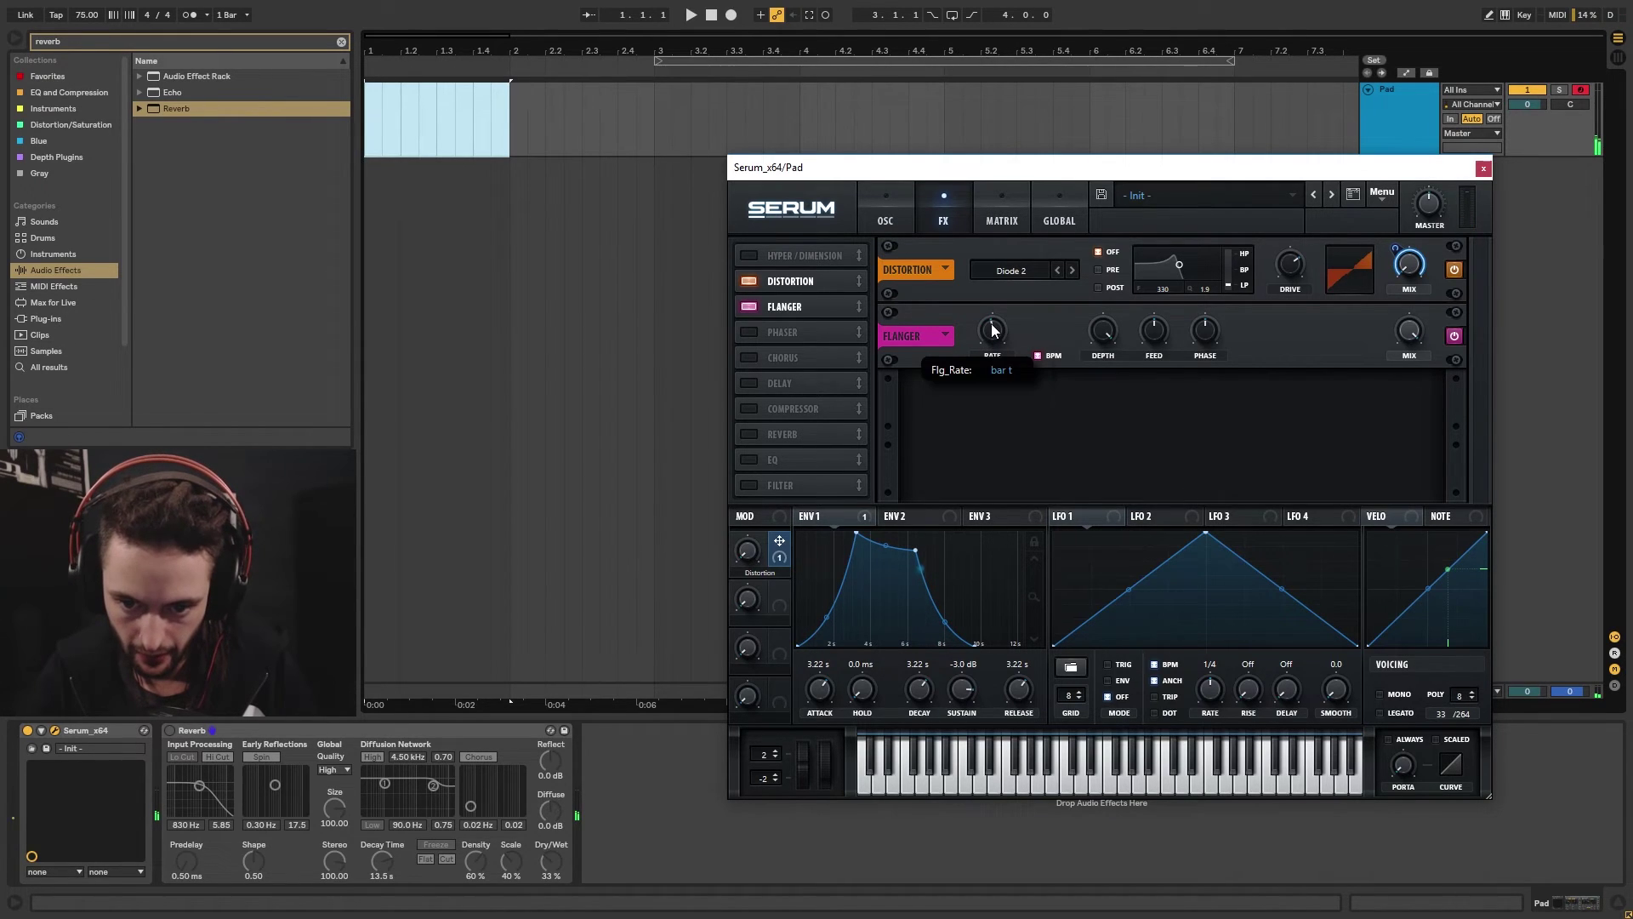
{"action": "left_click", "coordinate": [1039, 352]}
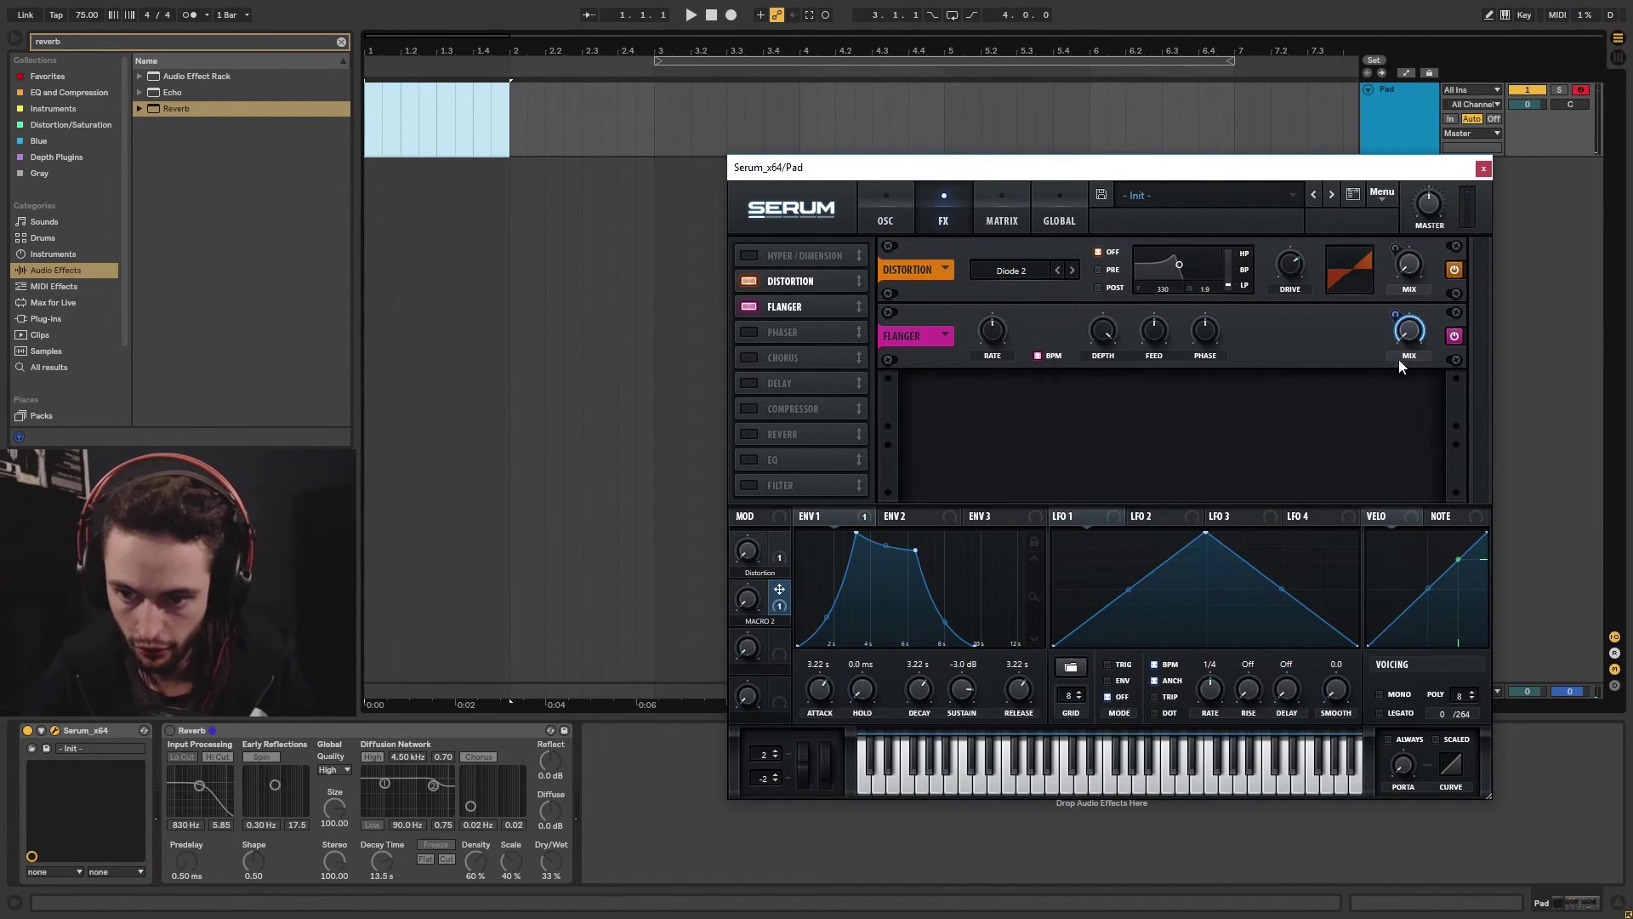
{"action": "double_click", "coordinate": [758, 624]}
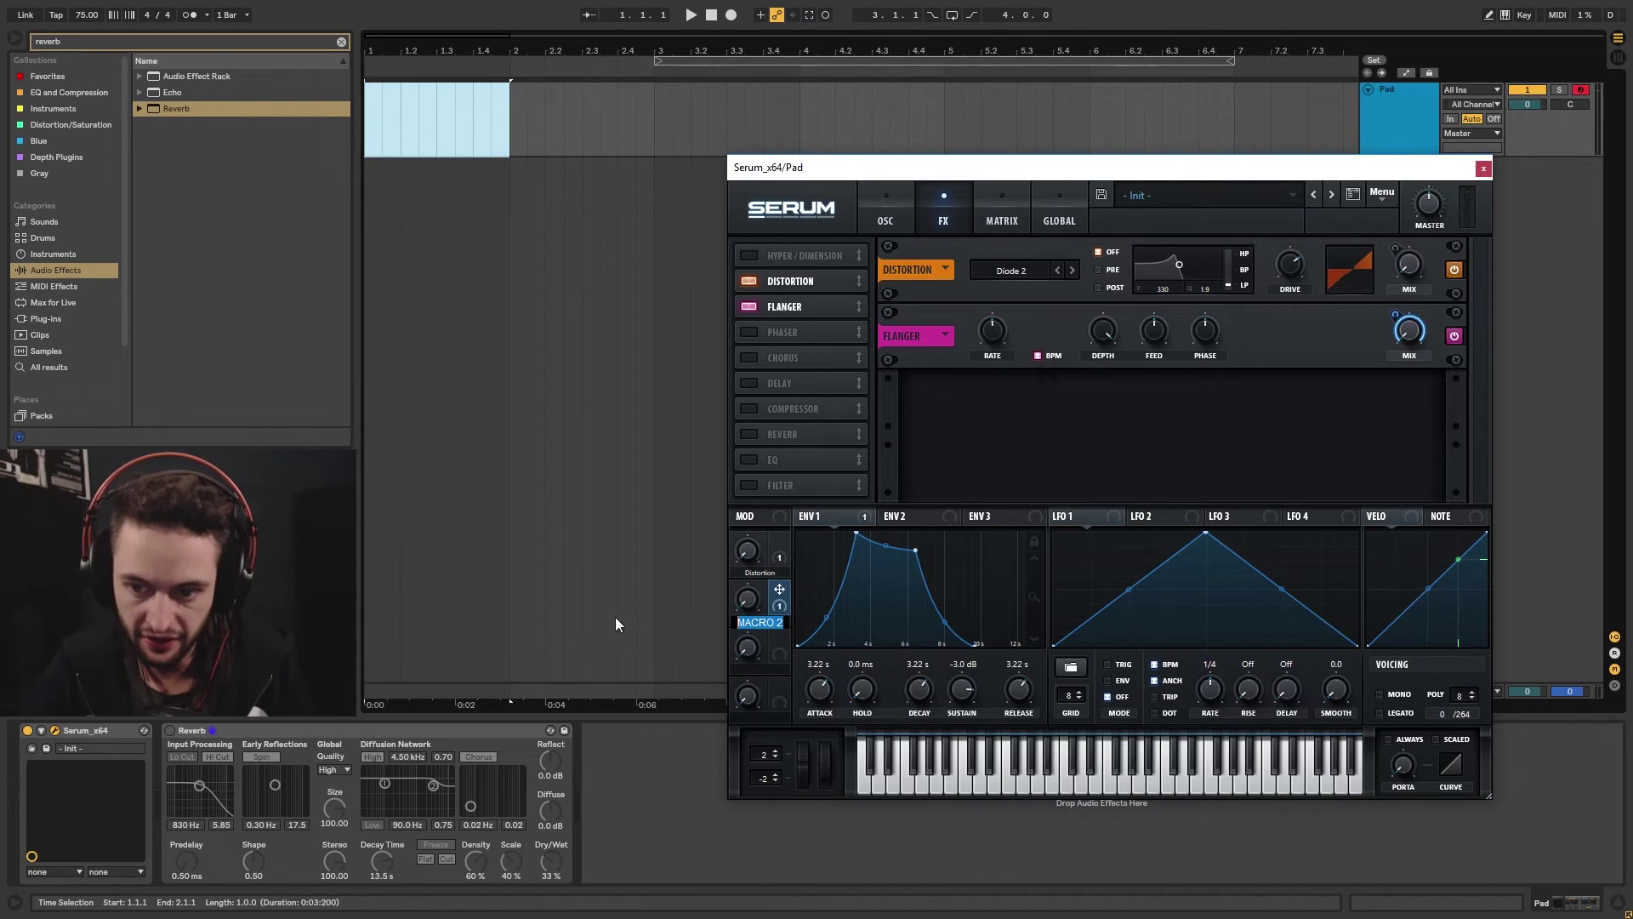
{"action": "type", "text": "Flanger"}
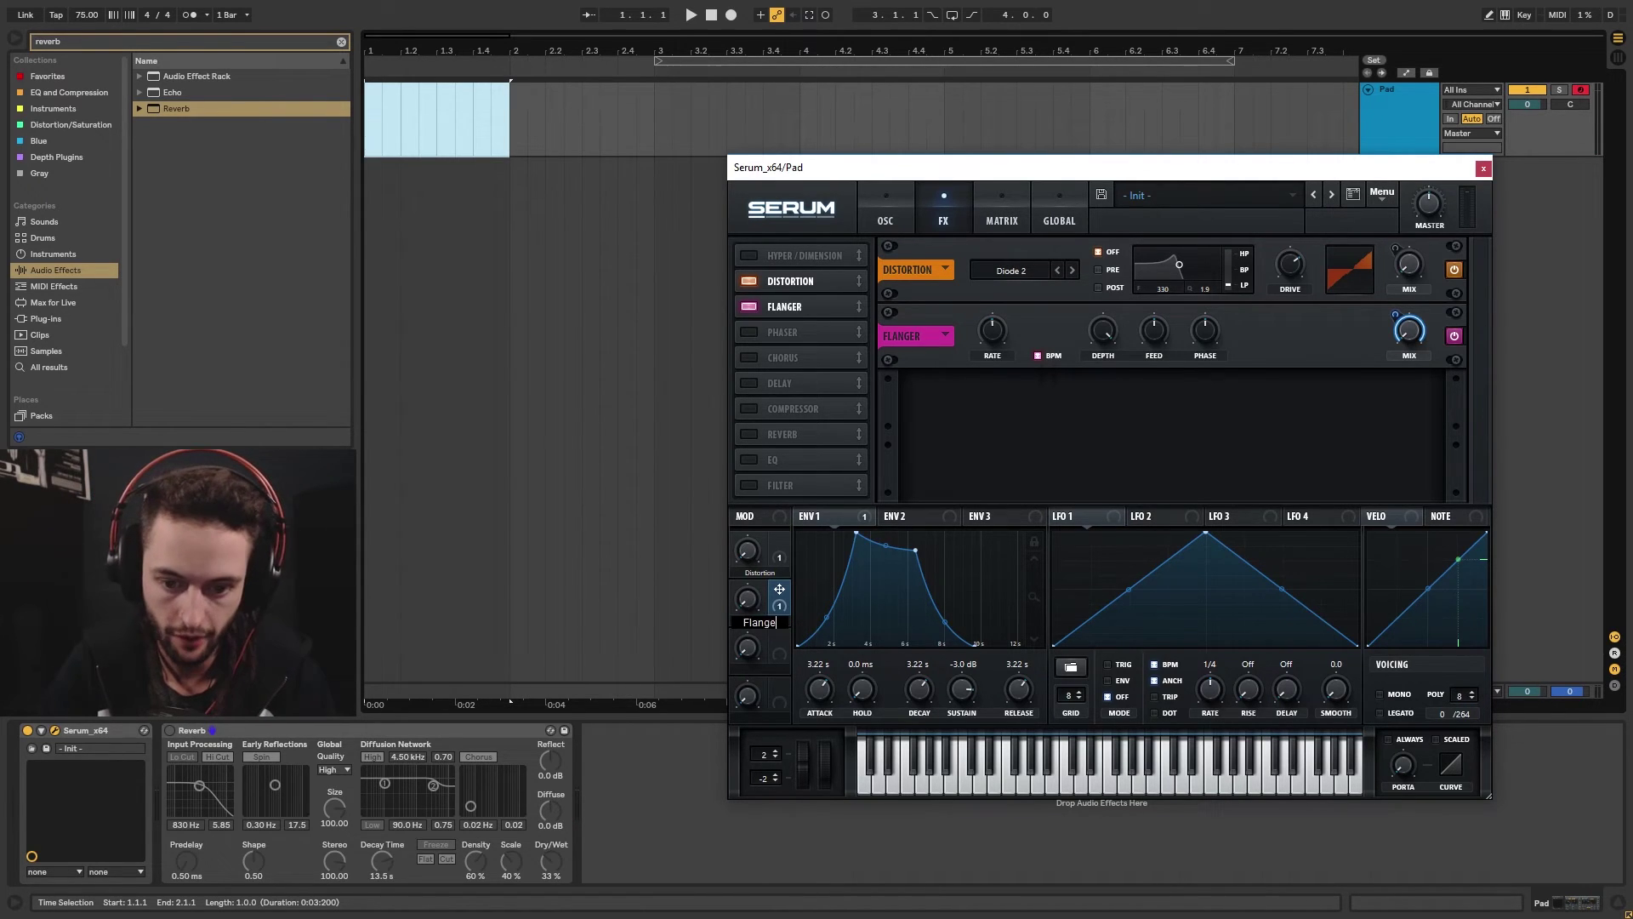
{"action": "key", "text": "Return"}
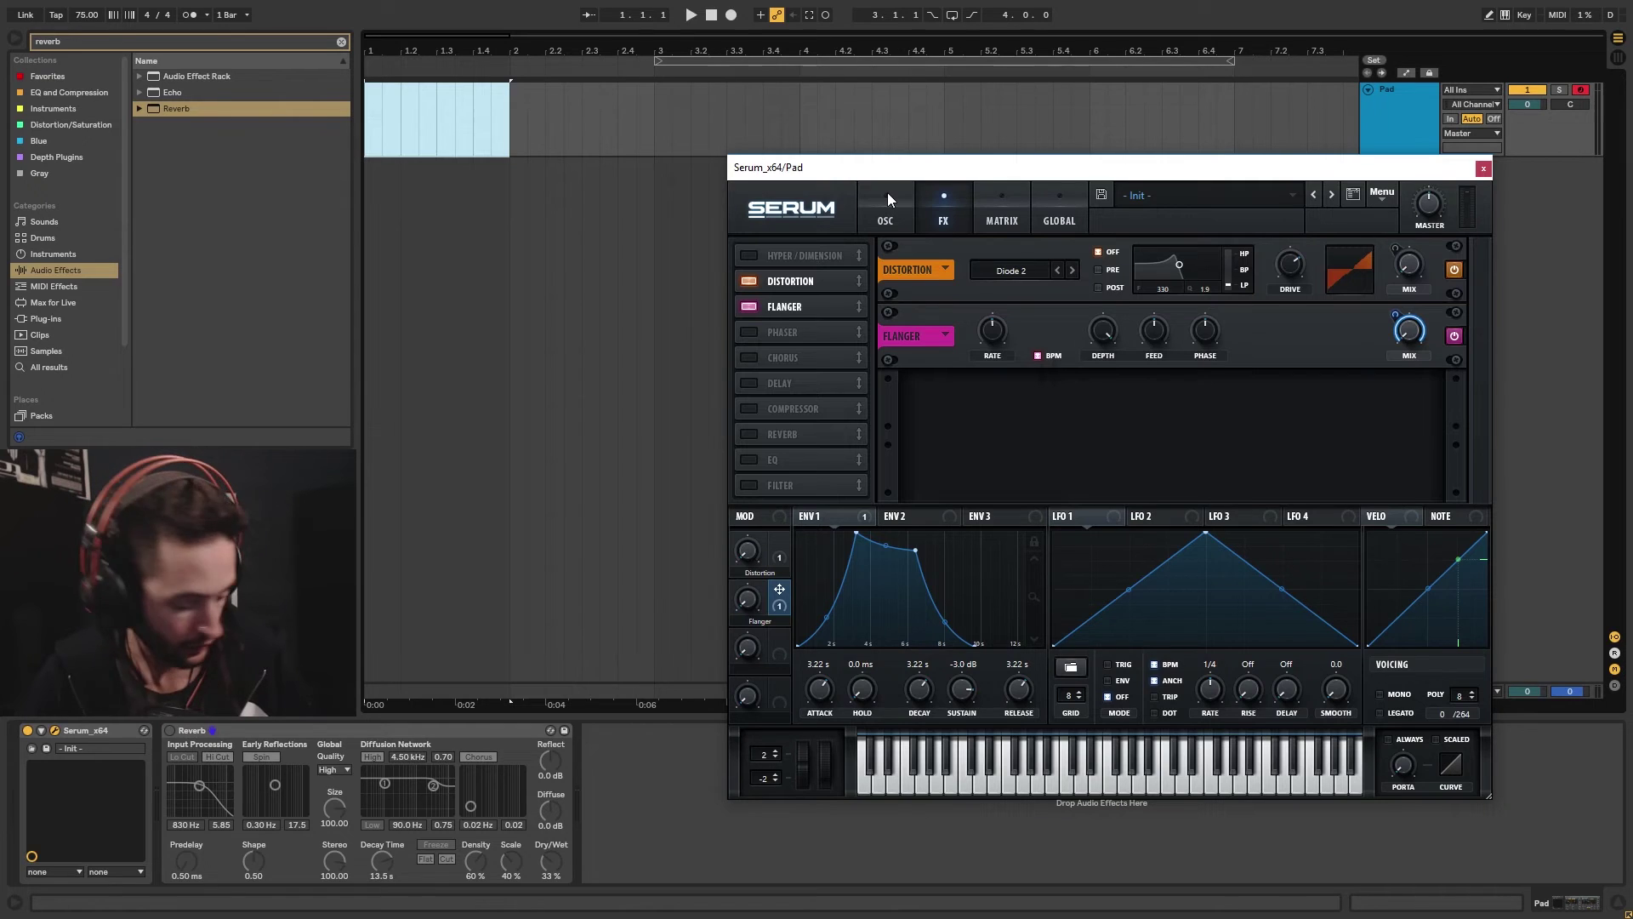
Show Serum's Flanger and Distortion macros on the Live device, then select the Serum device
{"action": "left_click", "coordinate": [887, 193]}
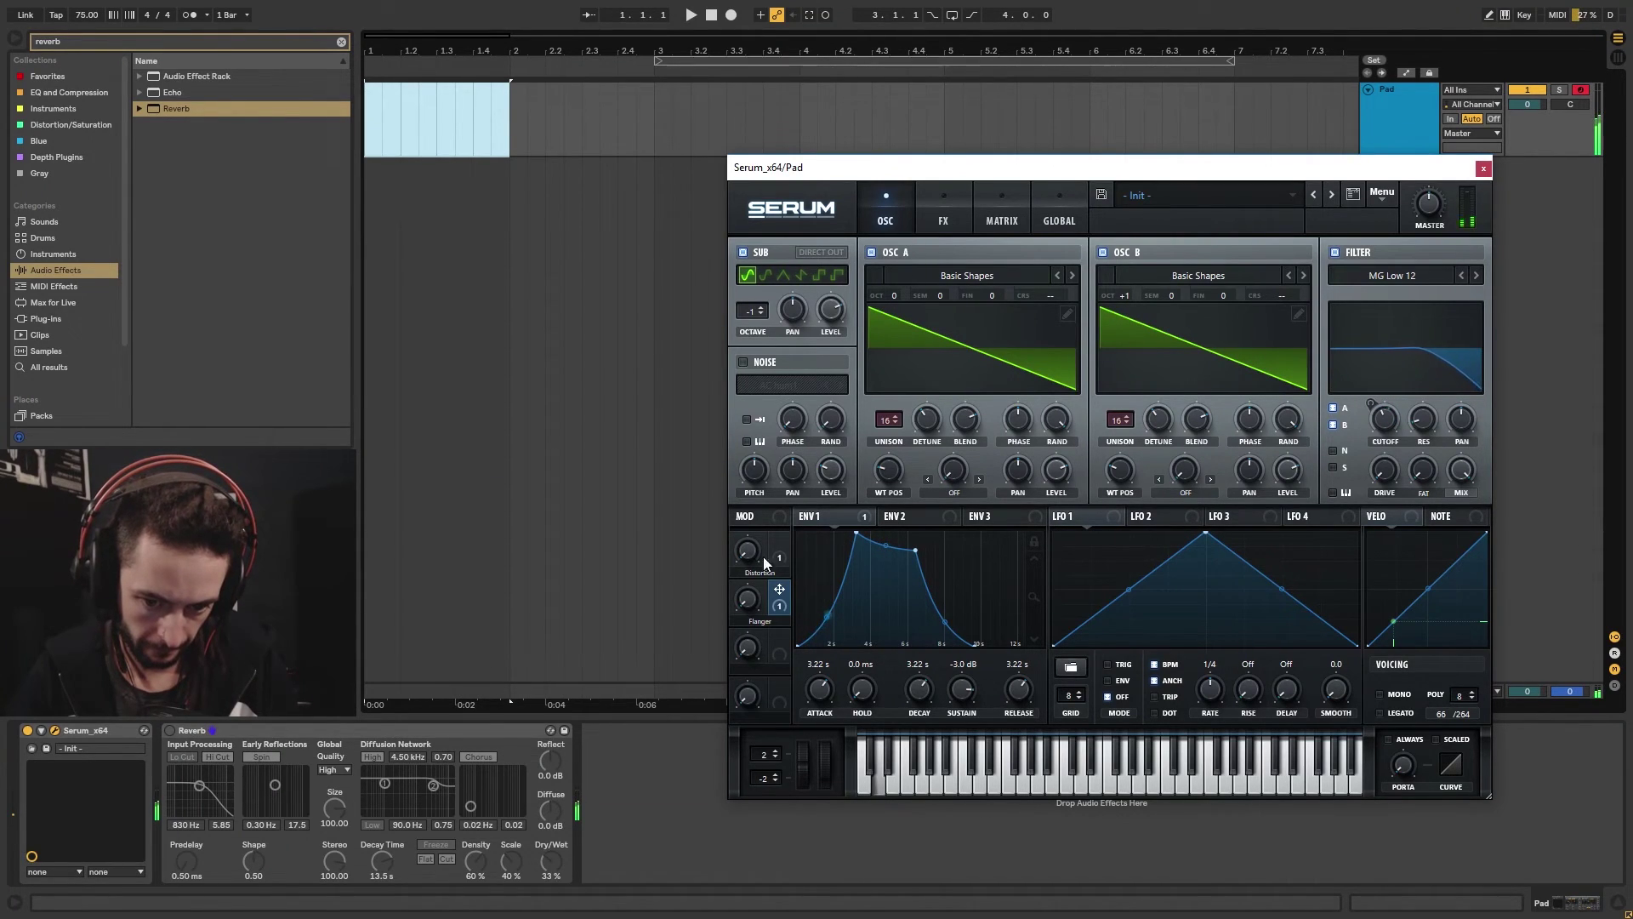
{"action": "mouse_move", "coordinate": [748, 599]}
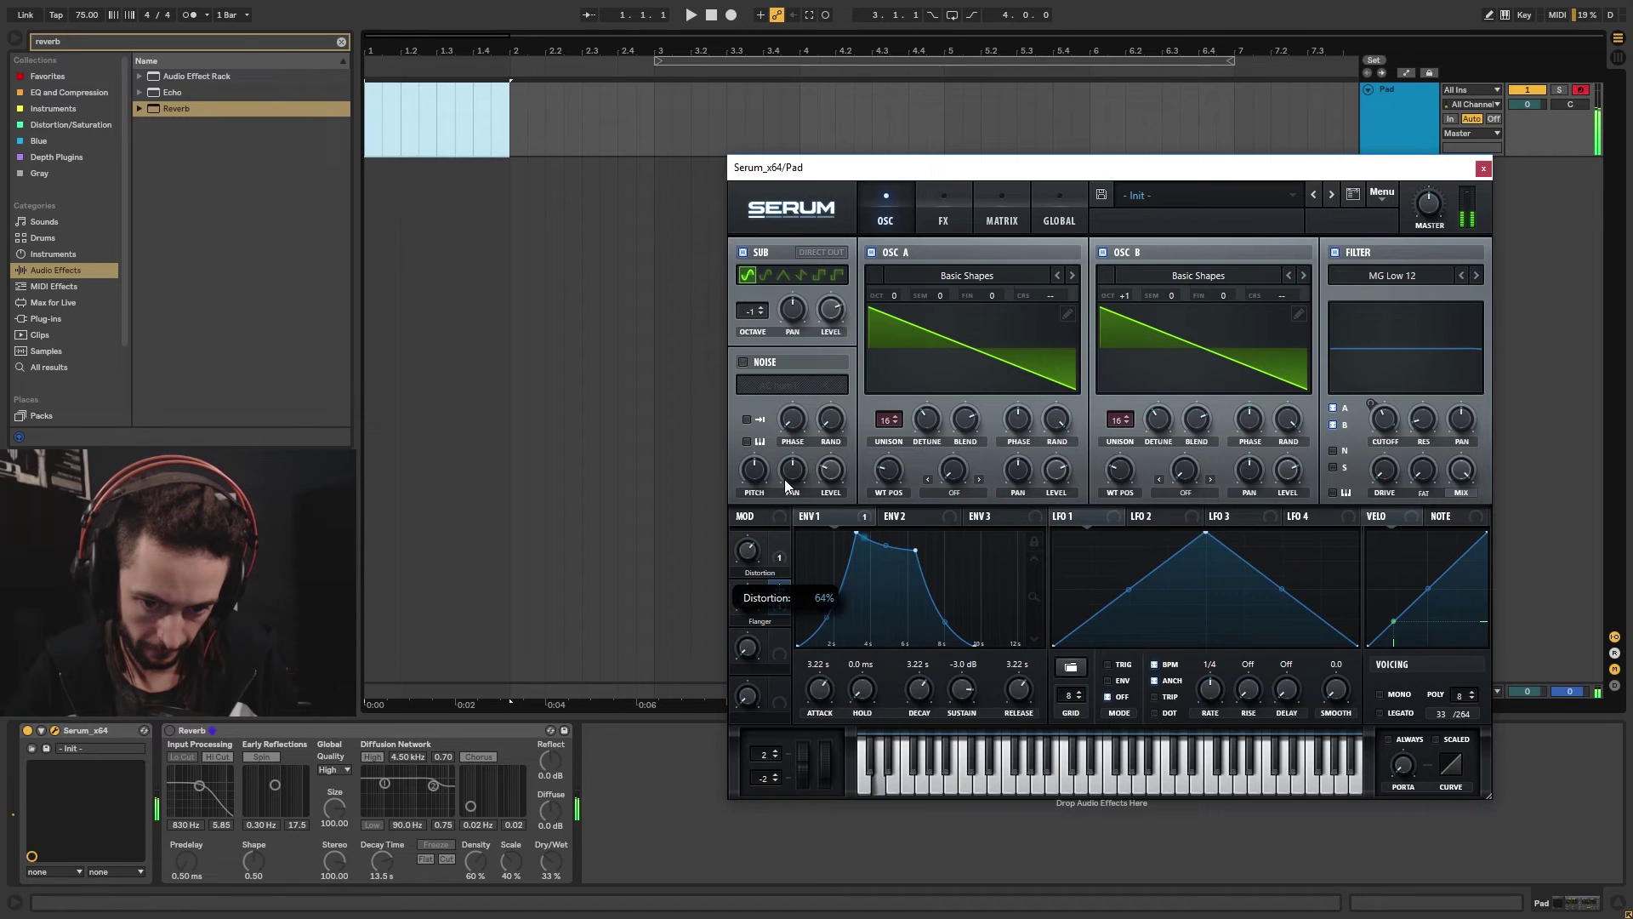
{"action": "left_click", "coordinate": [751, 598]}
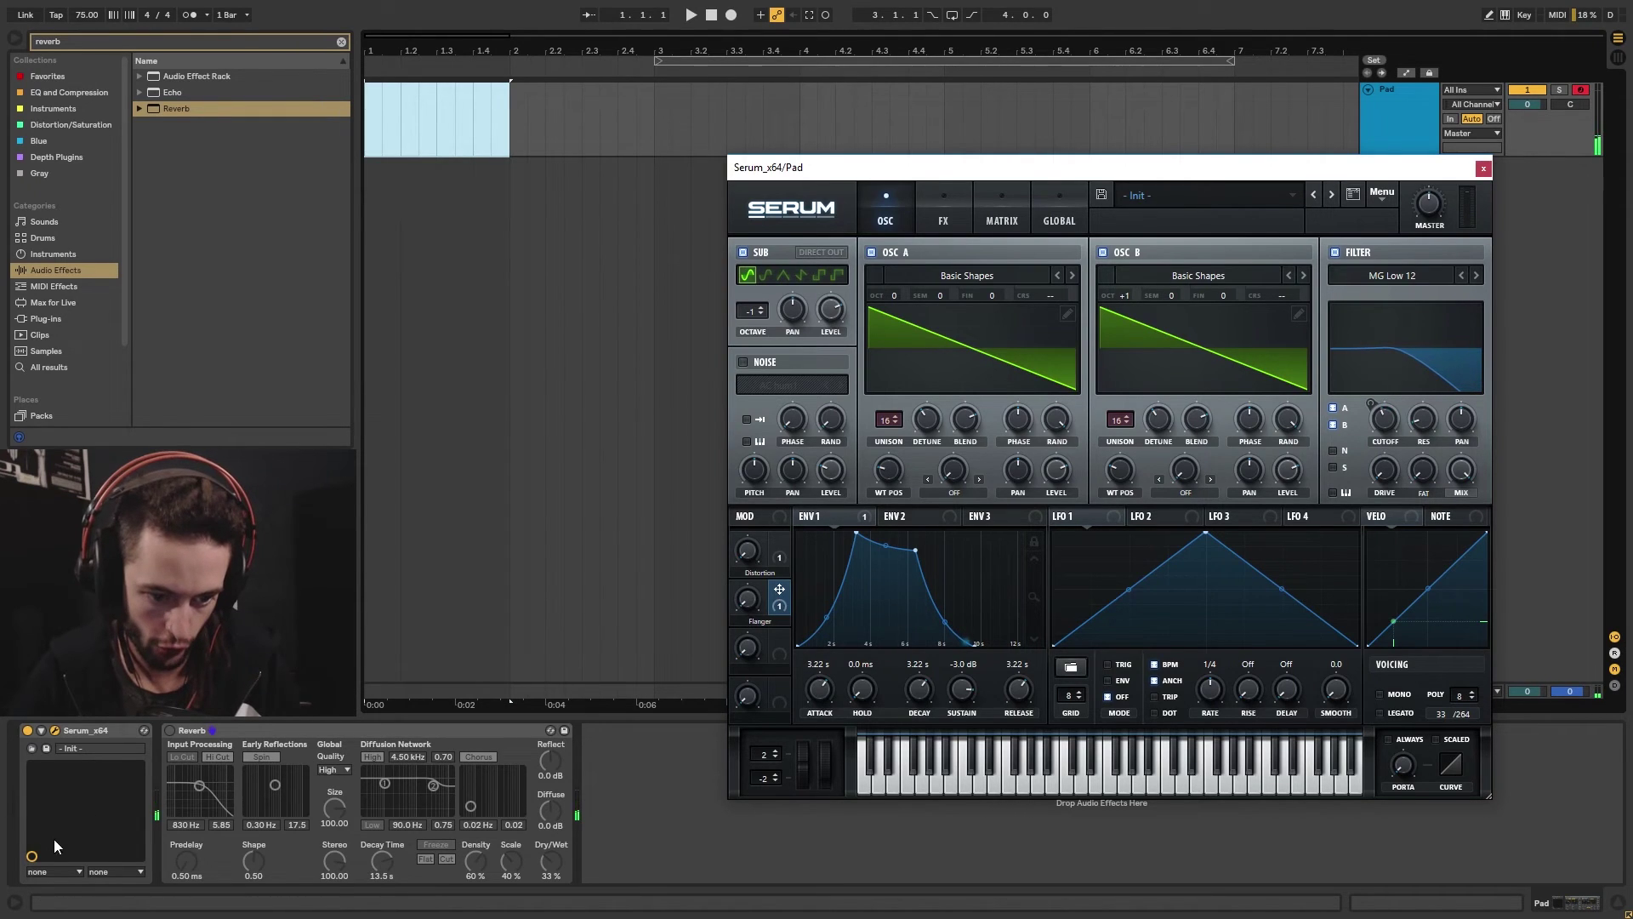
{"action": "left_click", "coordinate": [53, 868]}
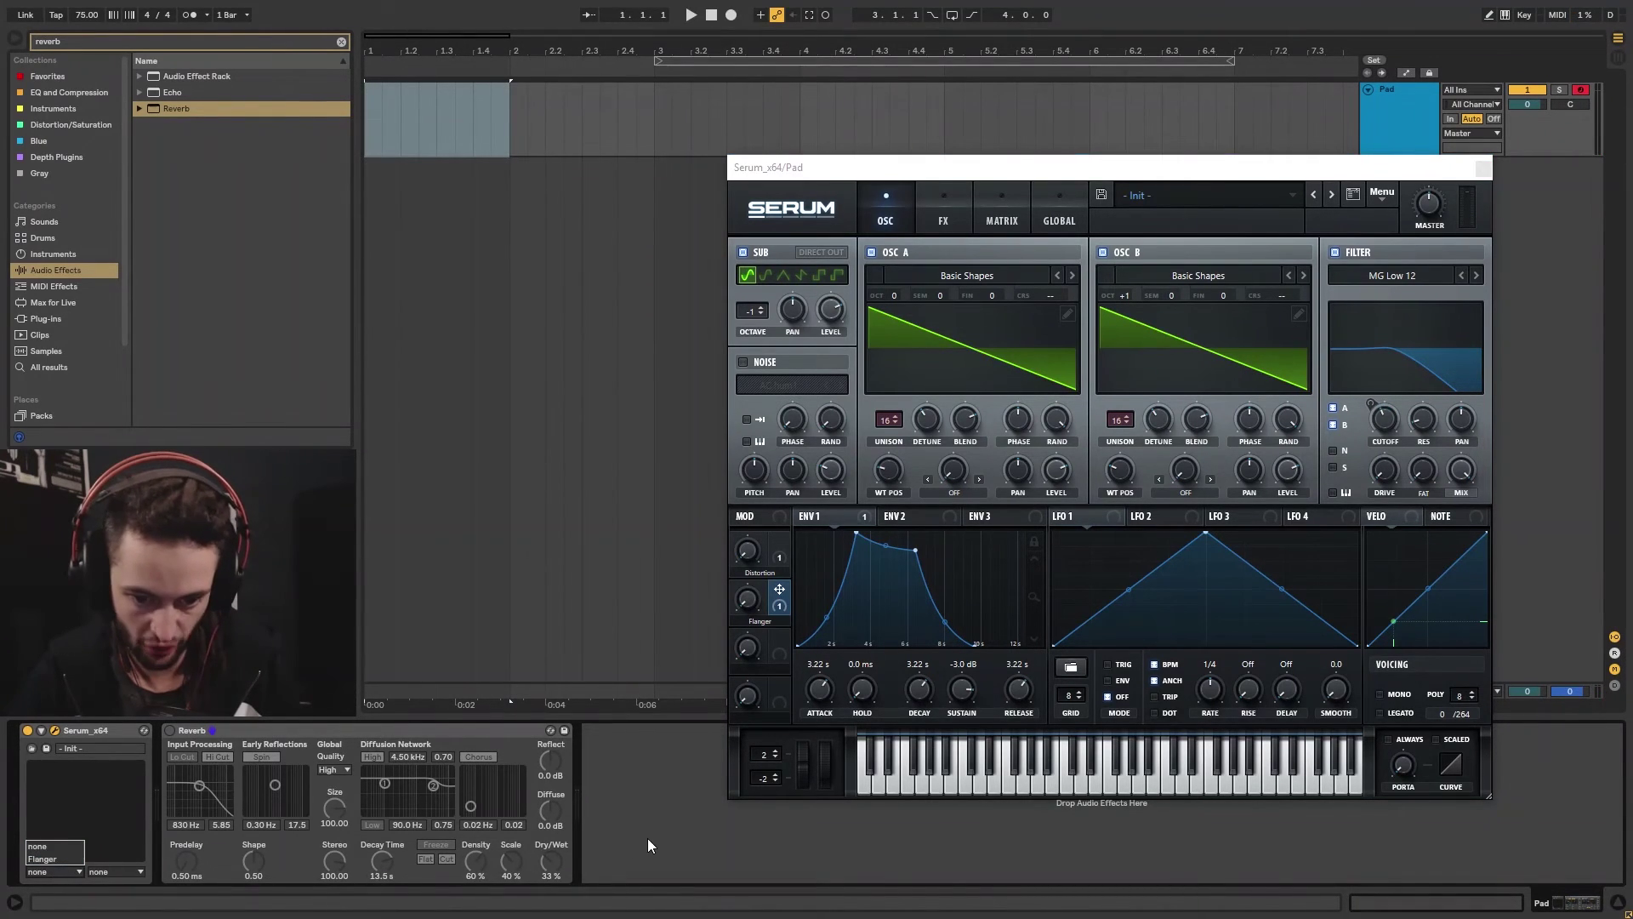
{"action": "left_click", "coordinate": [61, 859]}
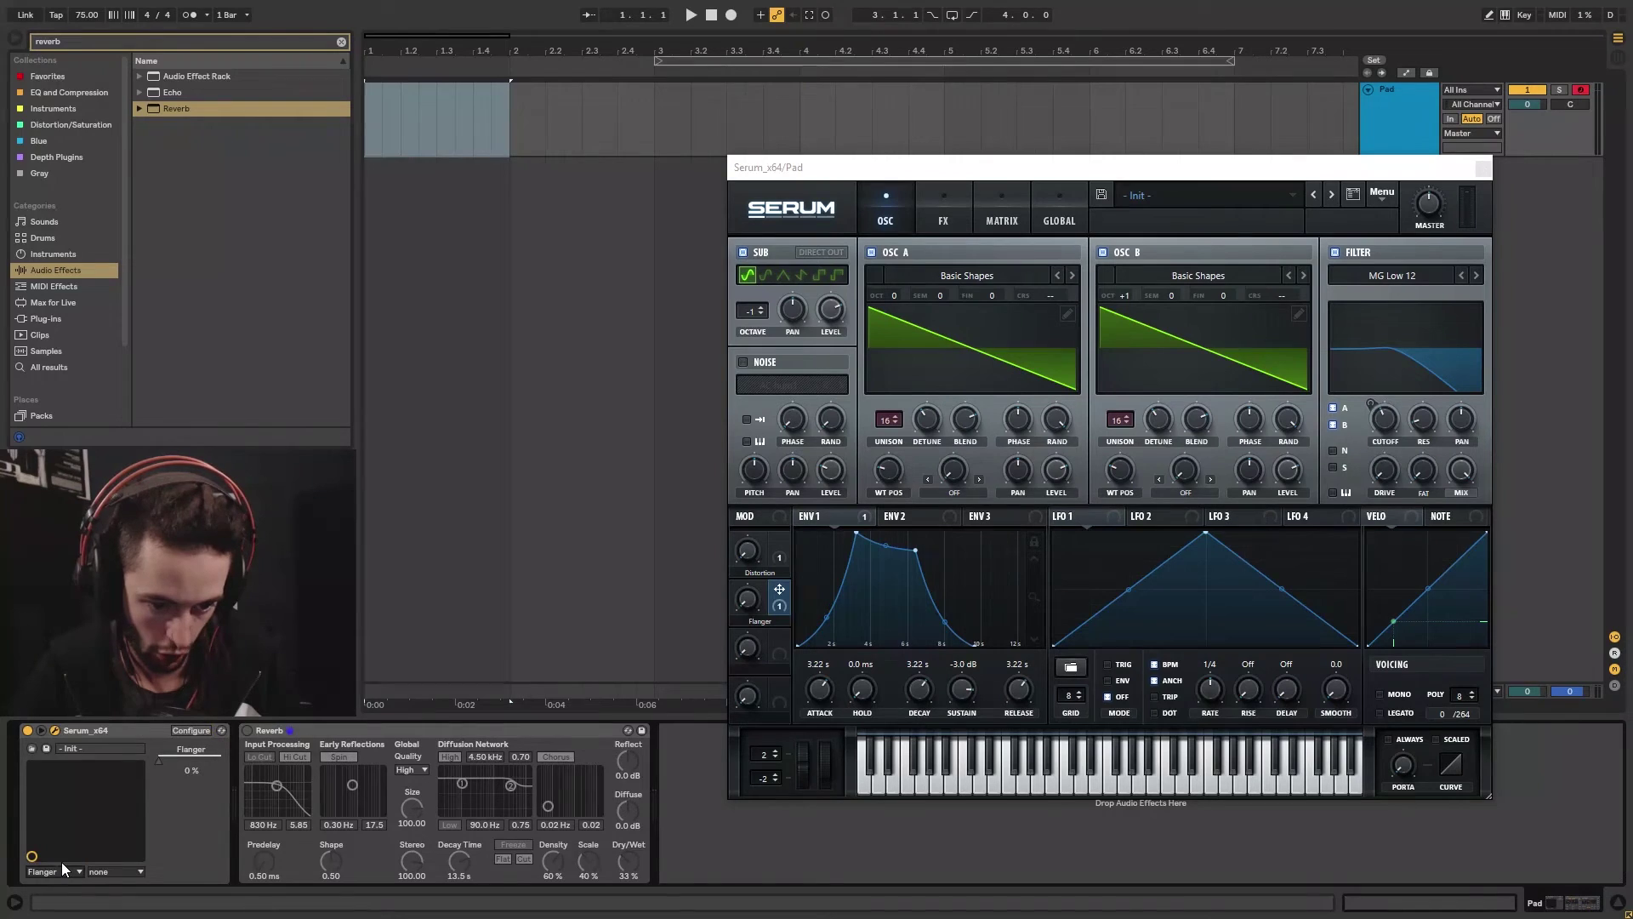
{"action": "left_click", "coordinate": [752, 545]}
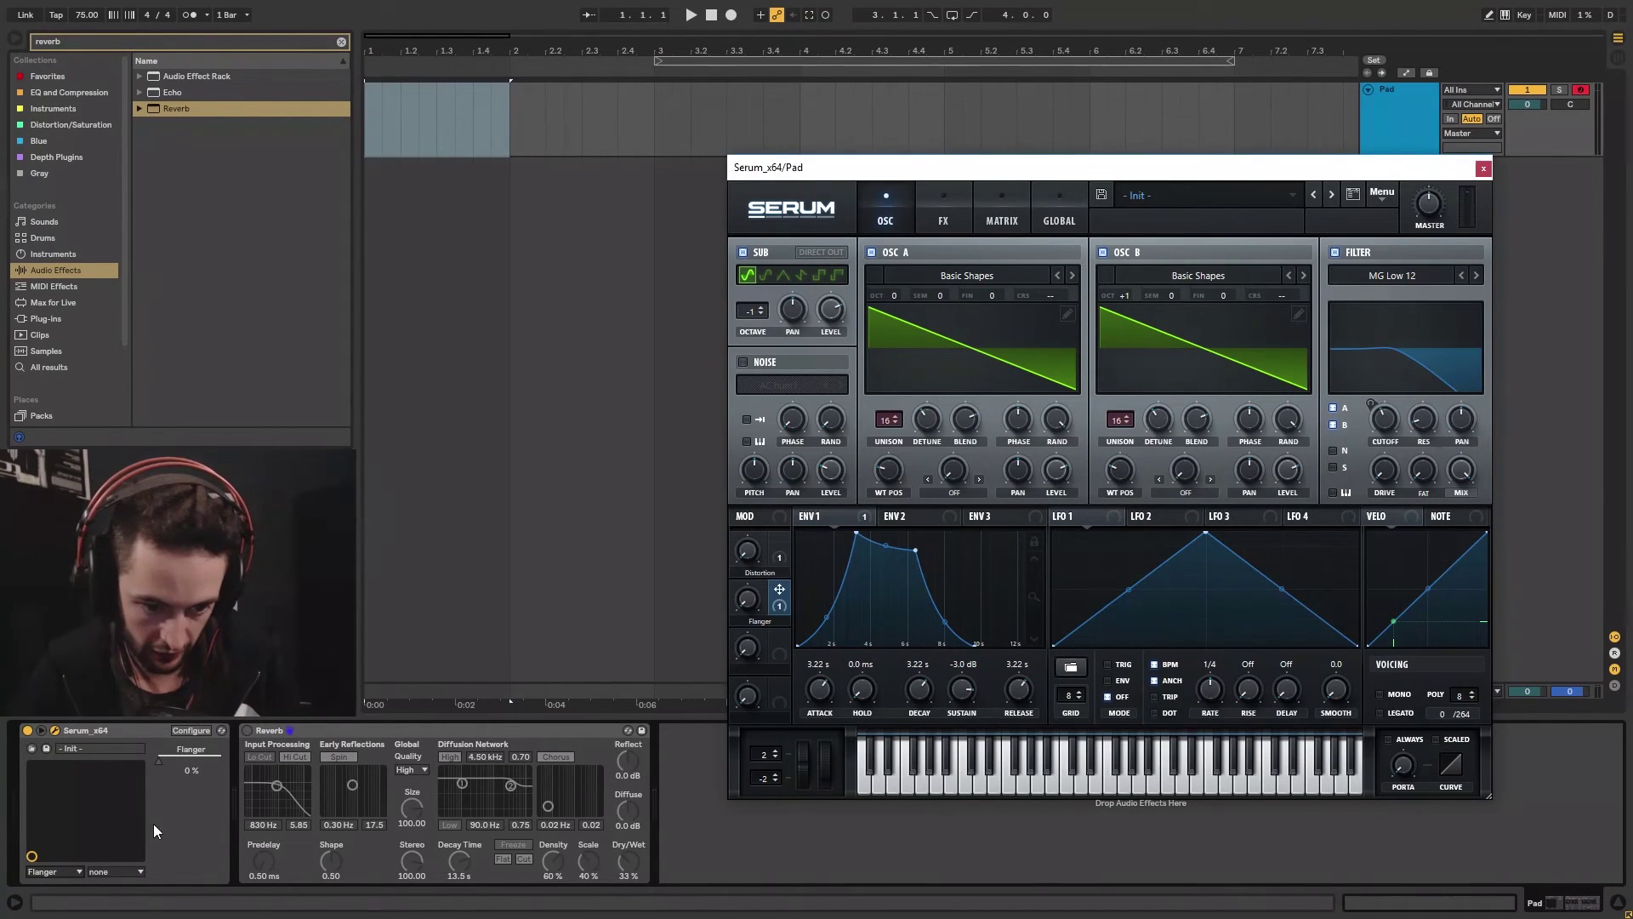
{"action": "left_click", "coordinate": [54, 871]}
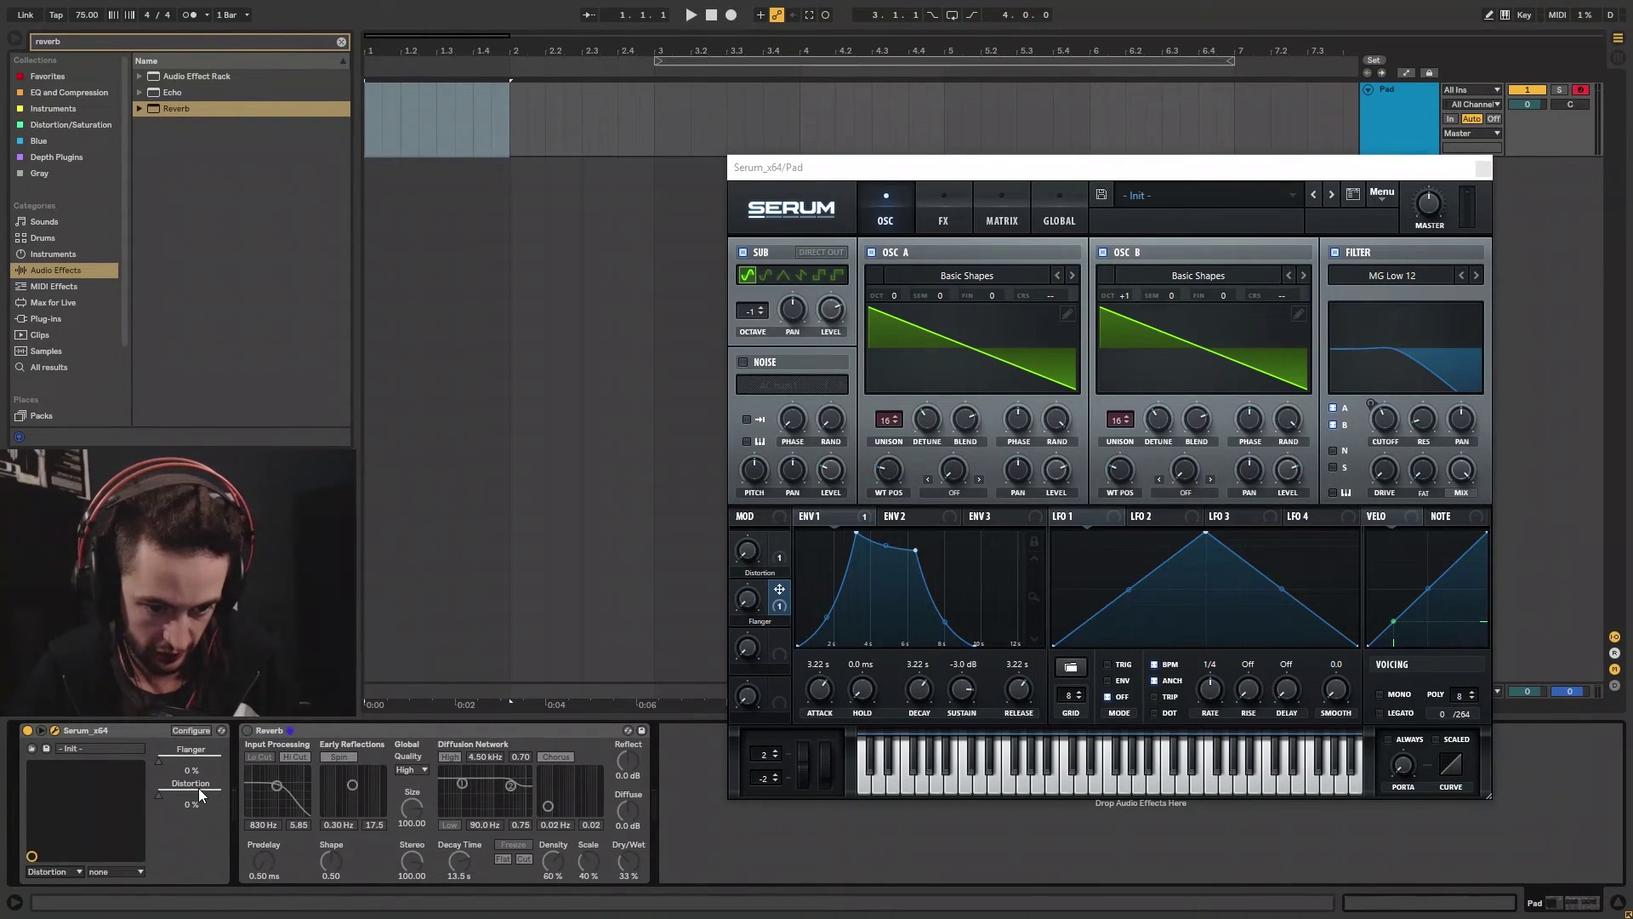
{"action": "left_click", "coordinate": [93, 730]}
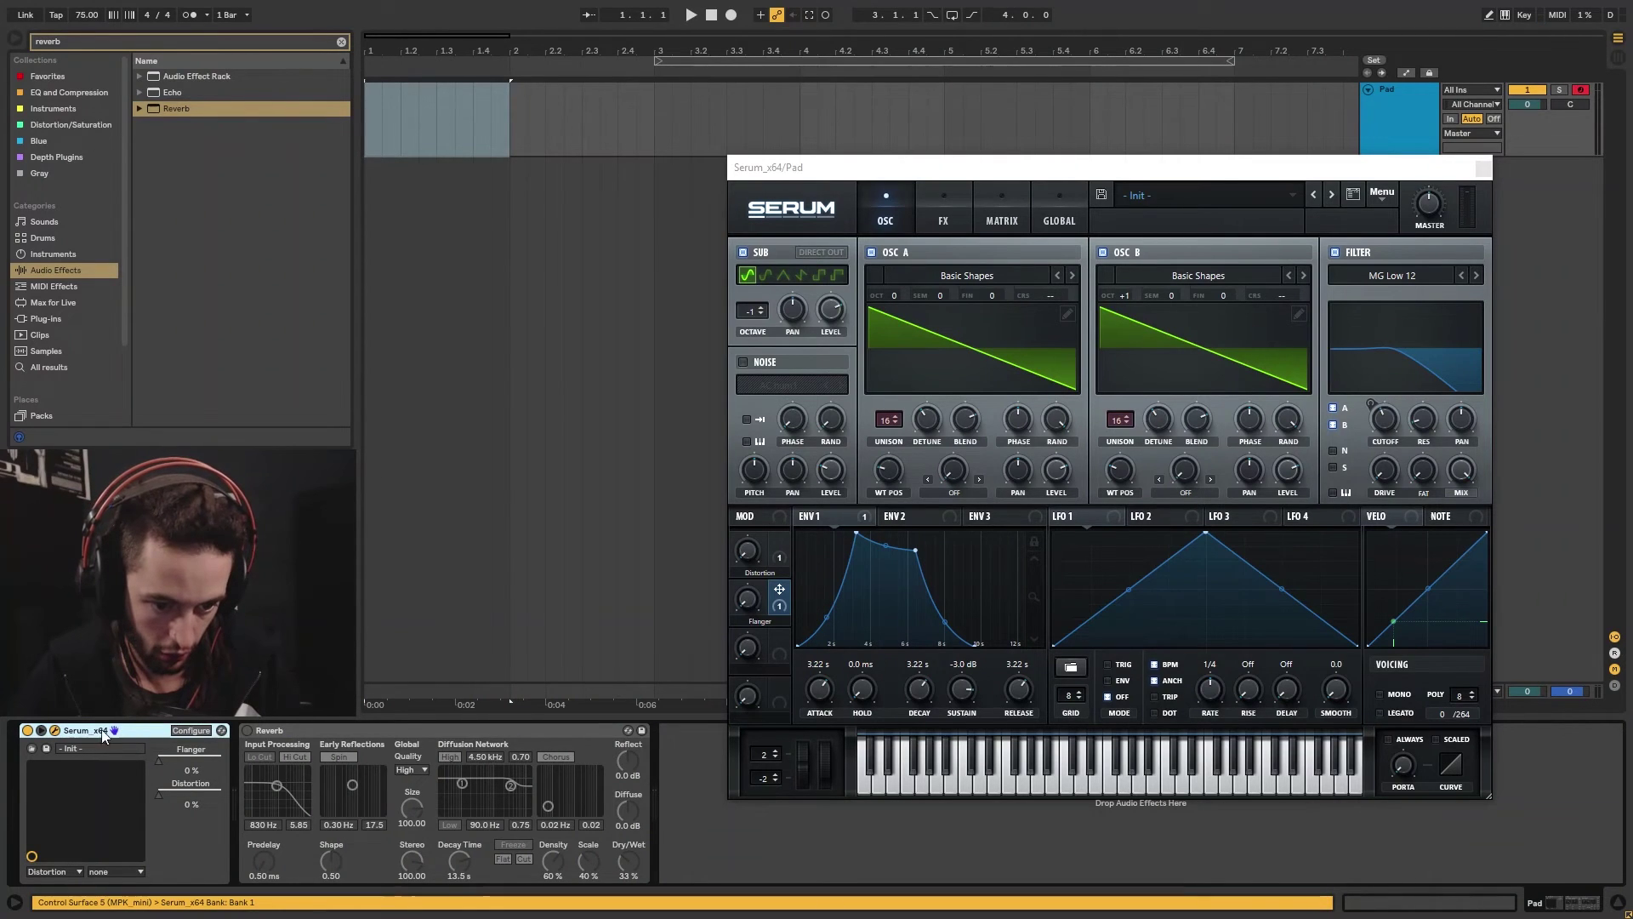
Group Serum into a rack and map Flanger to Macro 1, Distortion to Macro 2
{"action": "key", "text": "ctrl+g"}
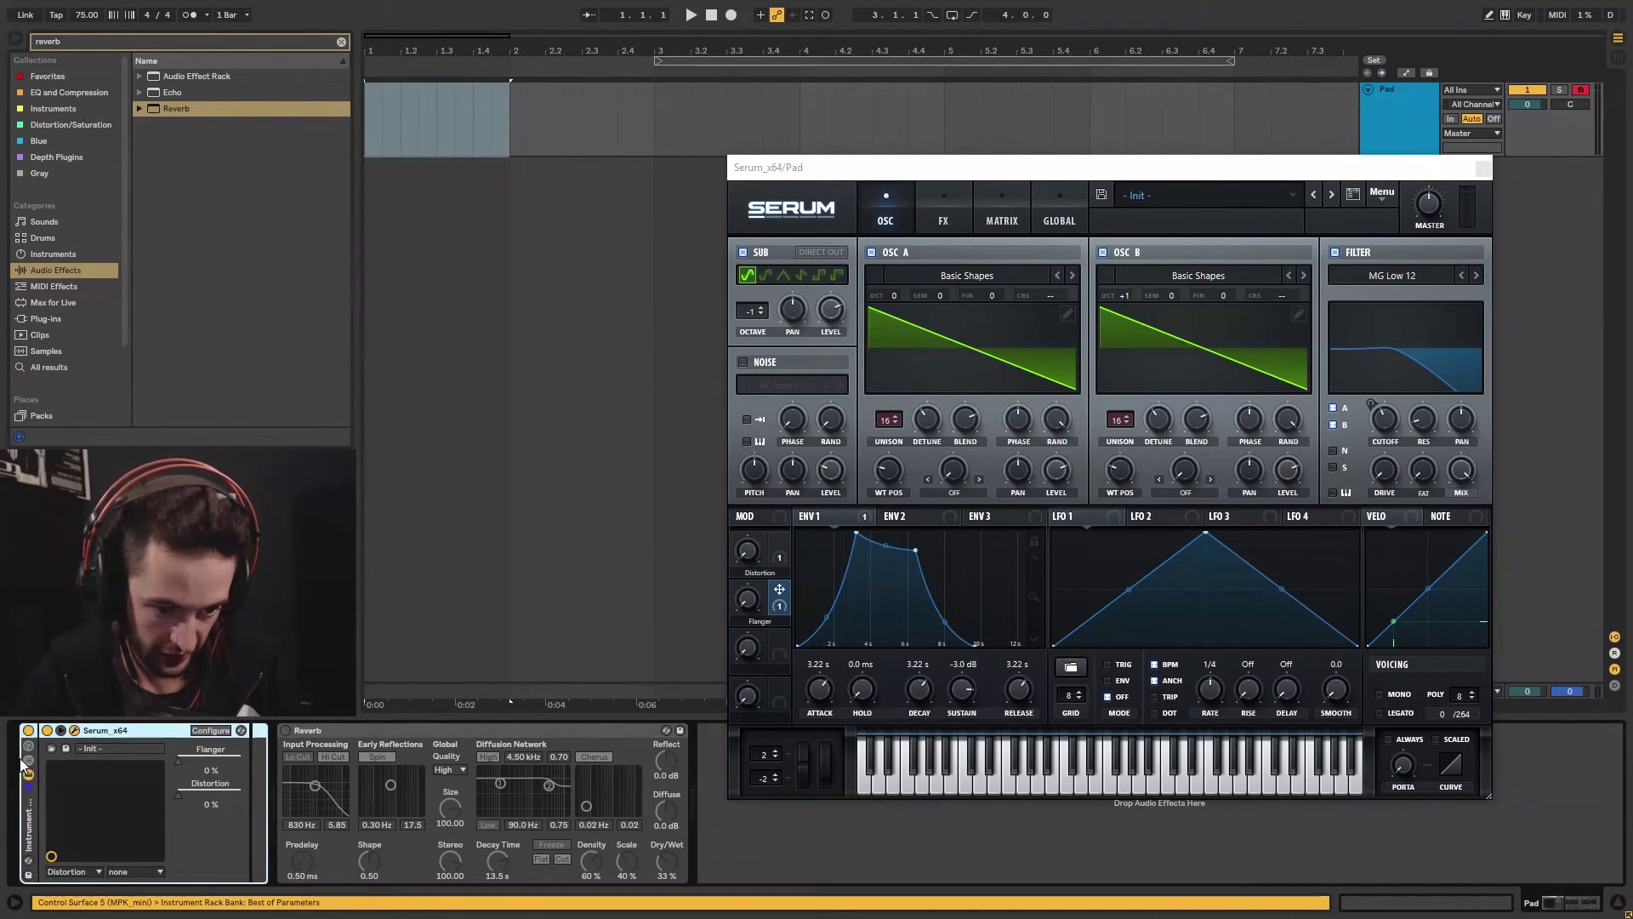
{"action": "left_click", "coordinate": [28, 758]}
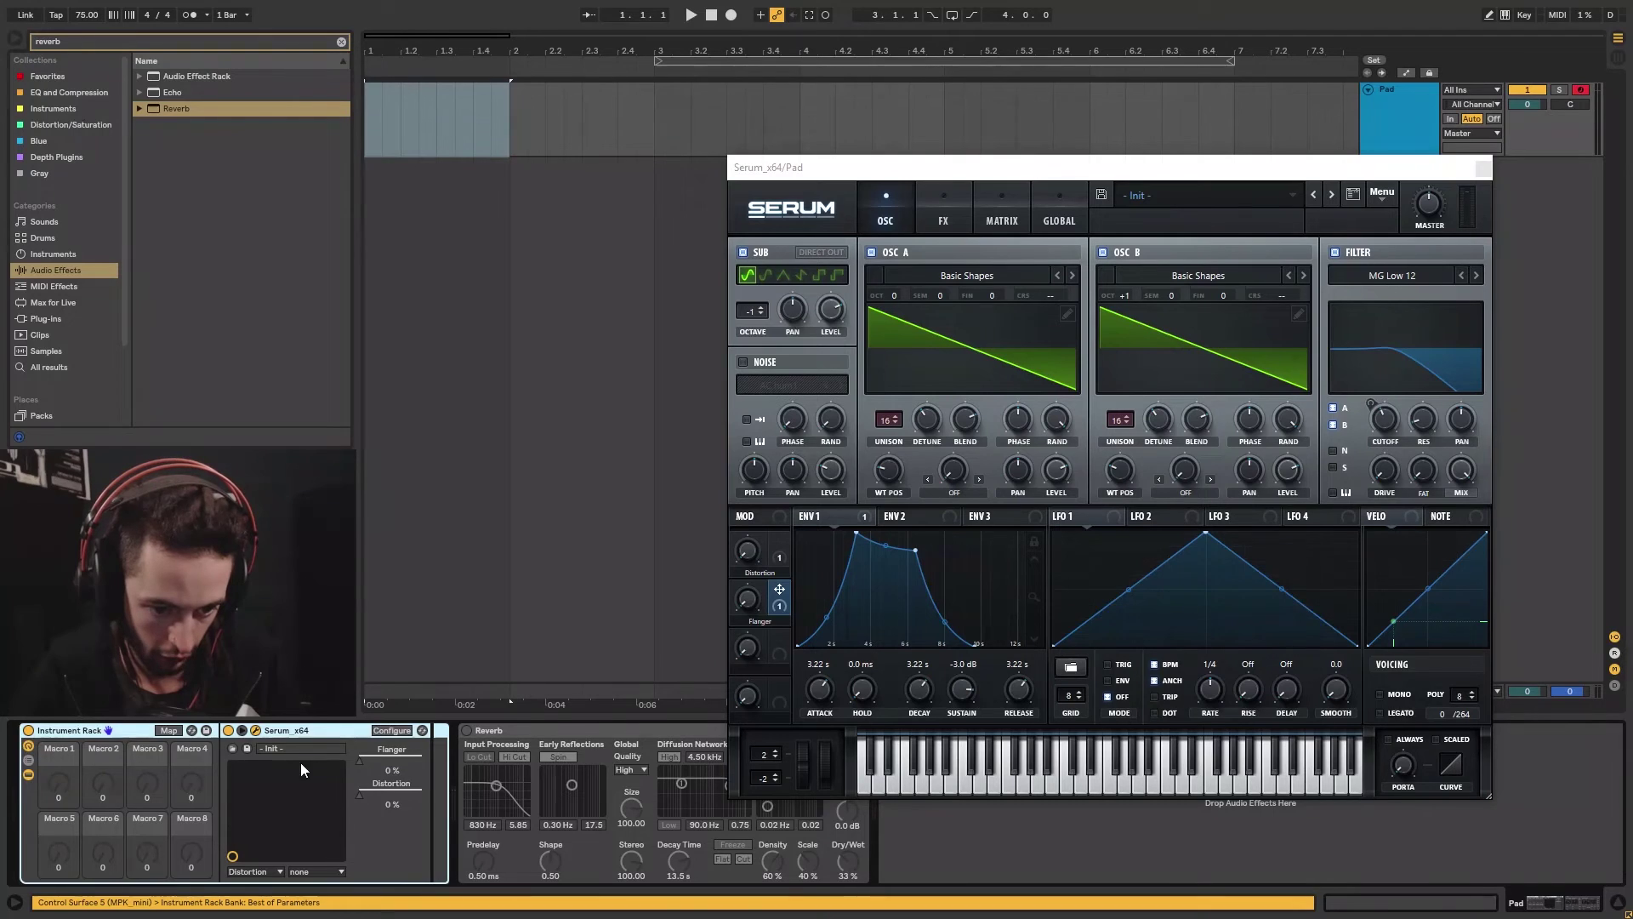
{"action": "right_click", "coordinate": [377, 767]}
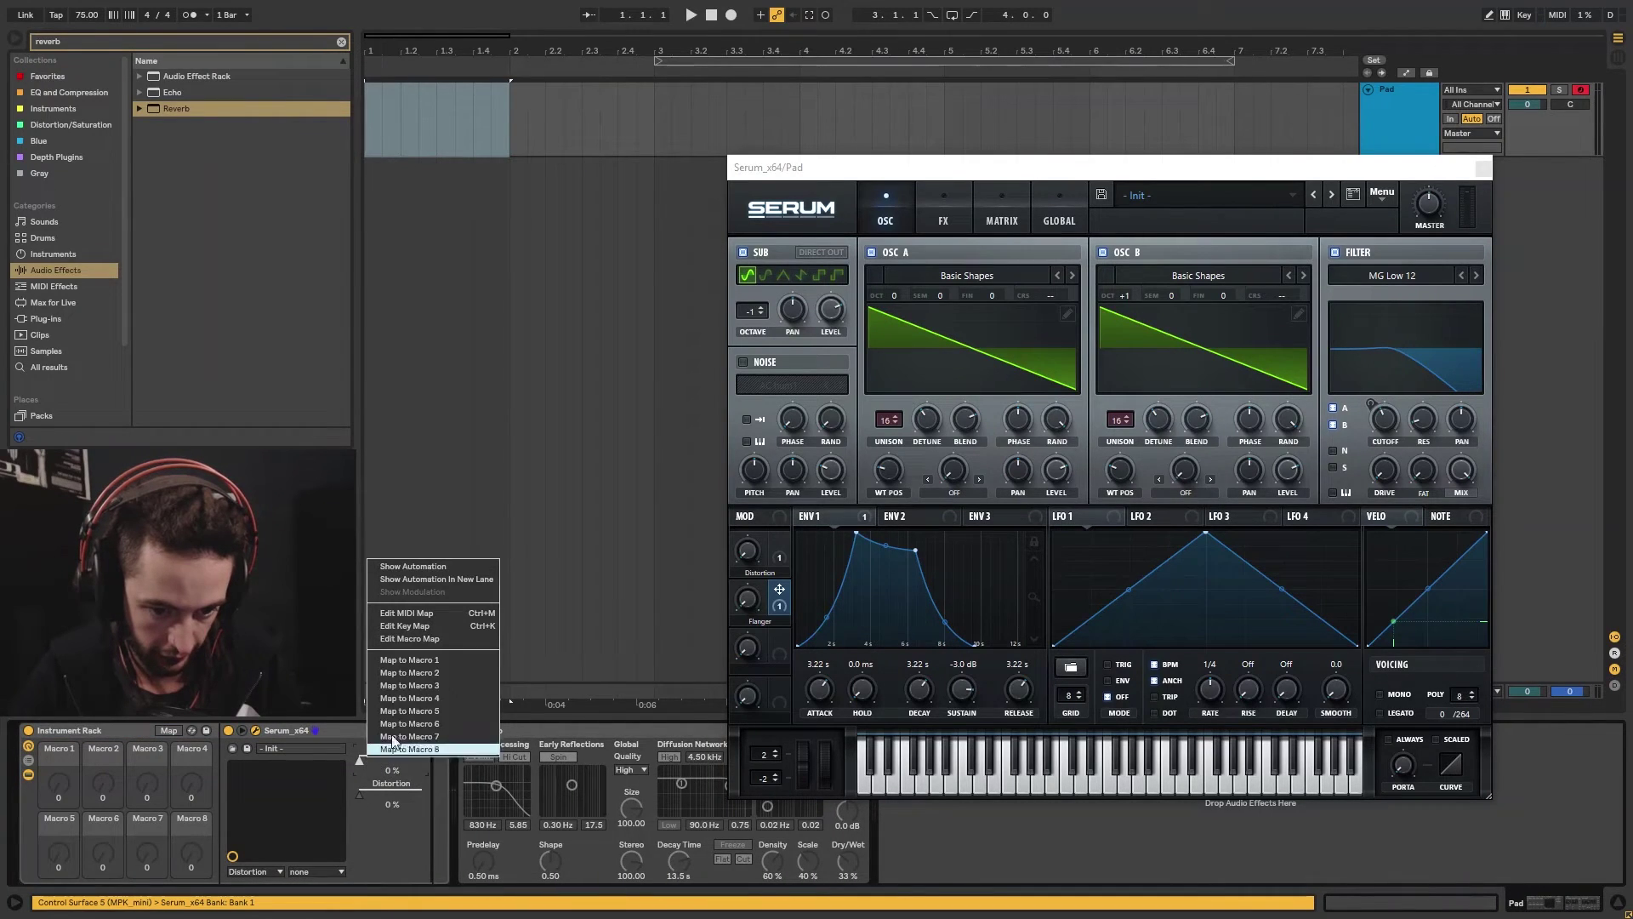
{"action": "left_click", "coordinate": [432, 661]}
{"action": "right_click", "coordinate": [391, 782]}
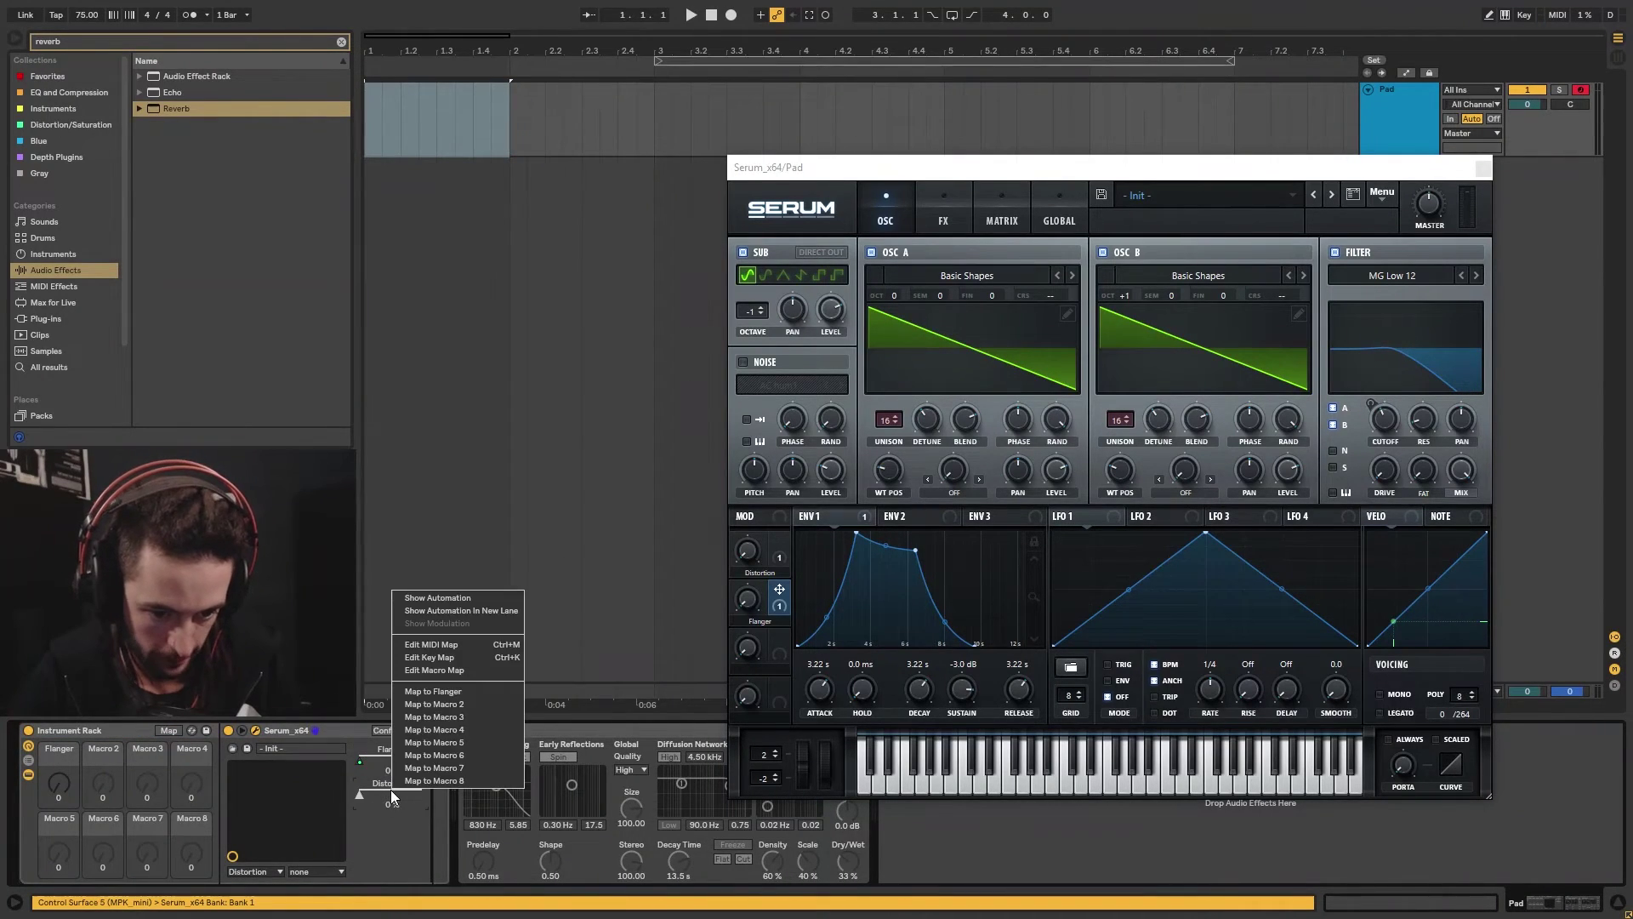
{"action": "left_click", "coordinate": [456, 706]}
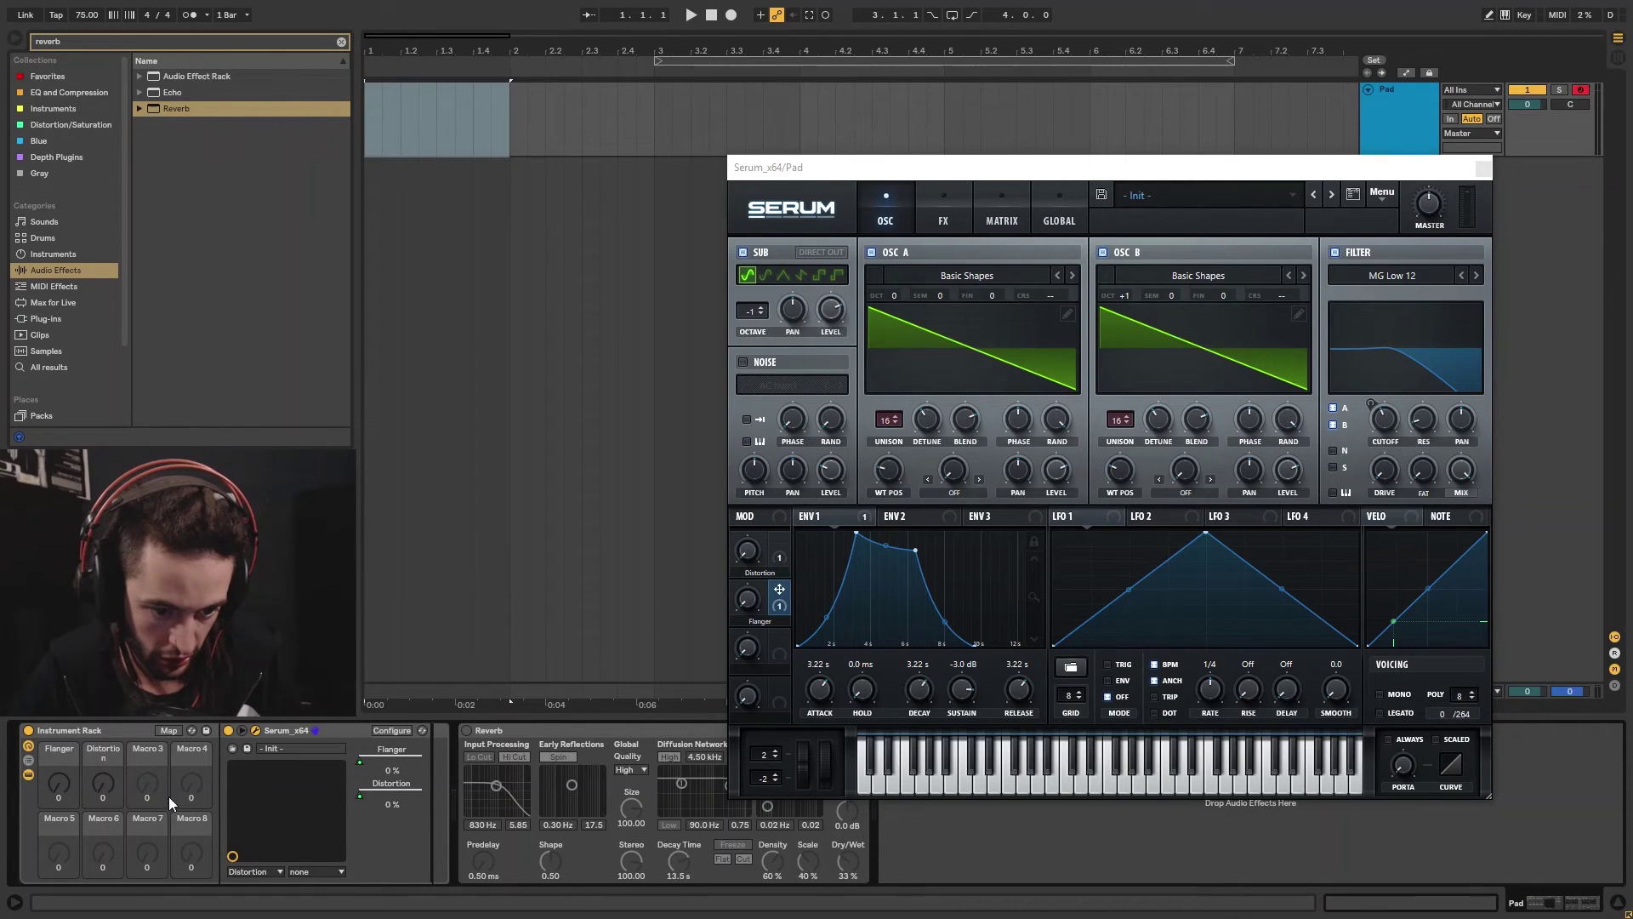
{"action": "left_click", "coordinate": [394, 788]}
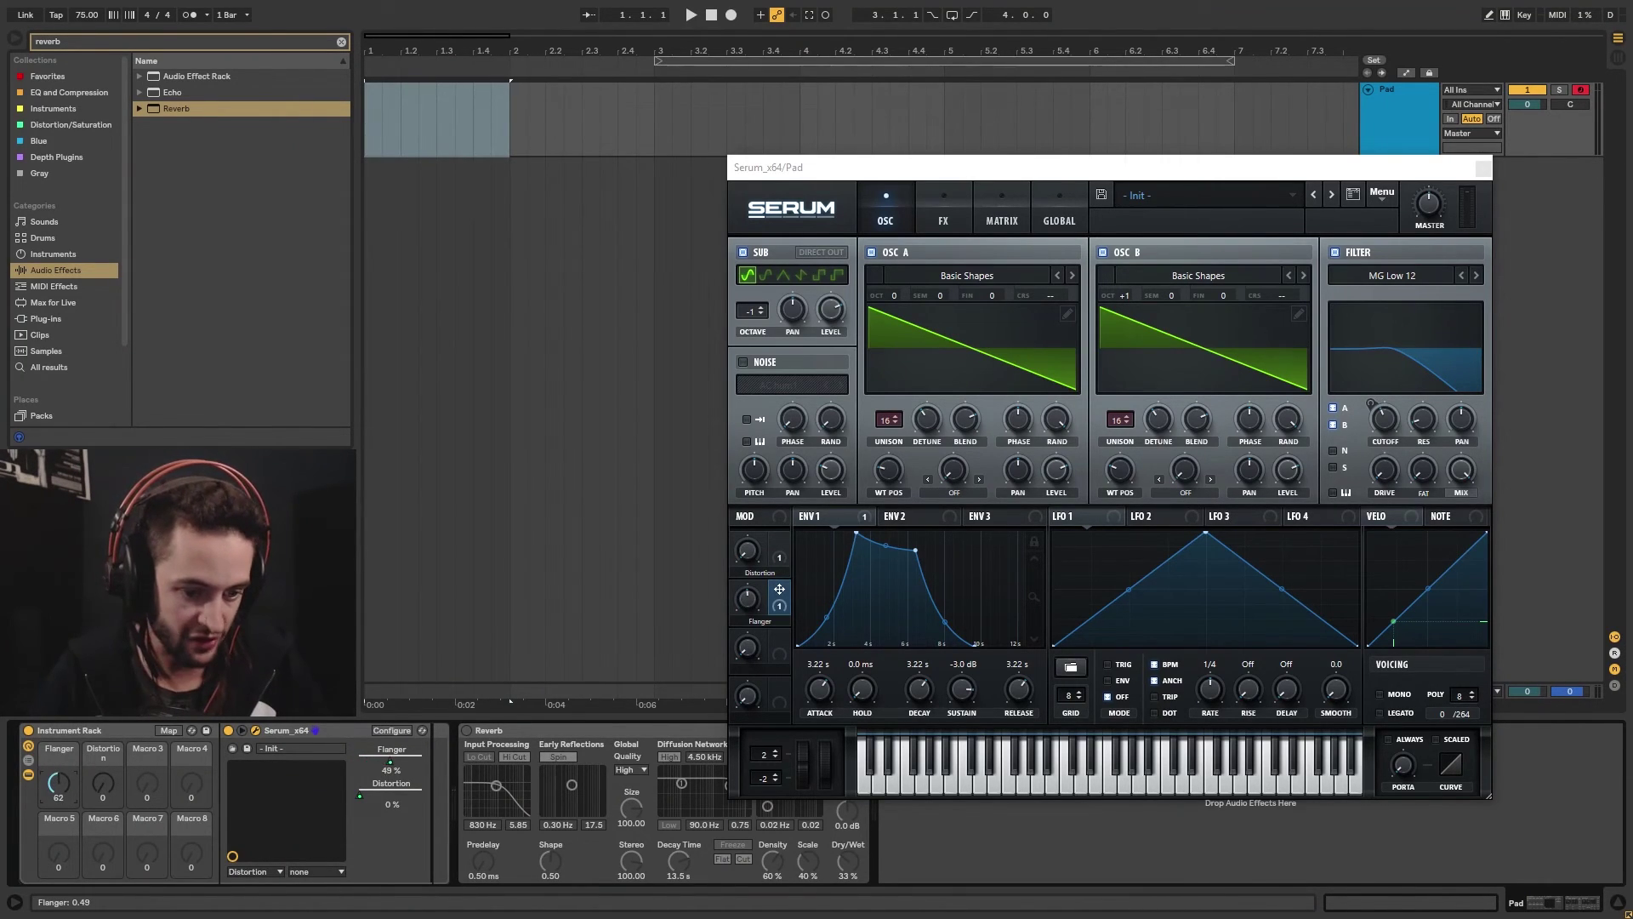
Test the Flanger and Distortion macros, returning Distortion to zero, with Serum's effects page showing
{"action": "left_click_drag", "start_coordinate": [58, 785], "coordinate": [57, 716]}
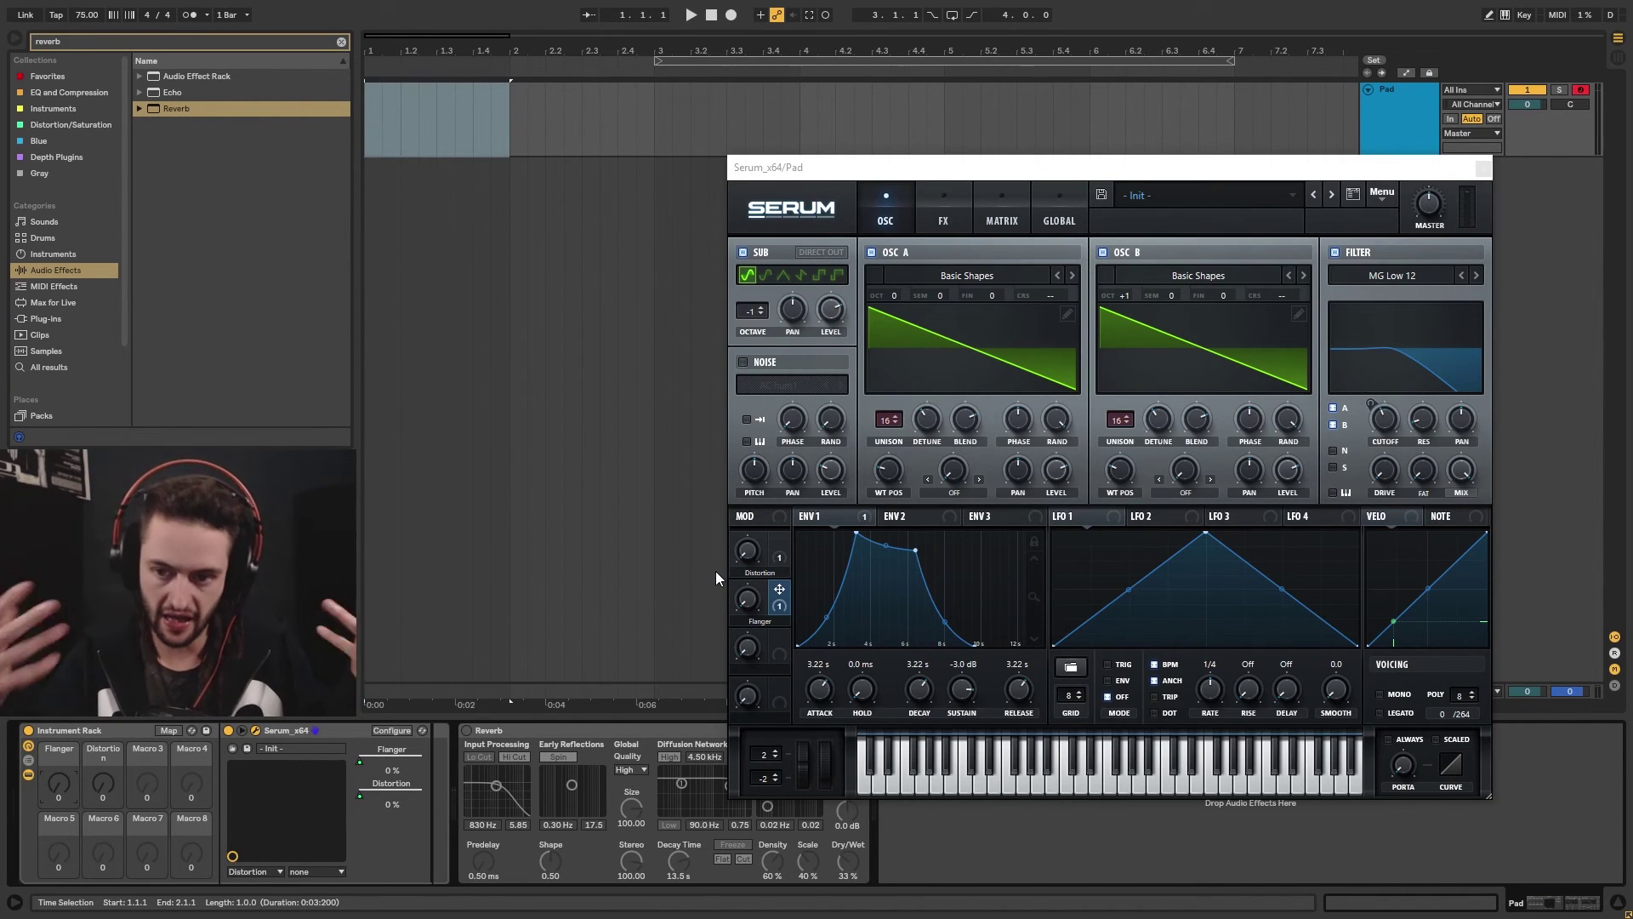
{"action": "left_click", "coordinate": [943, 211]}
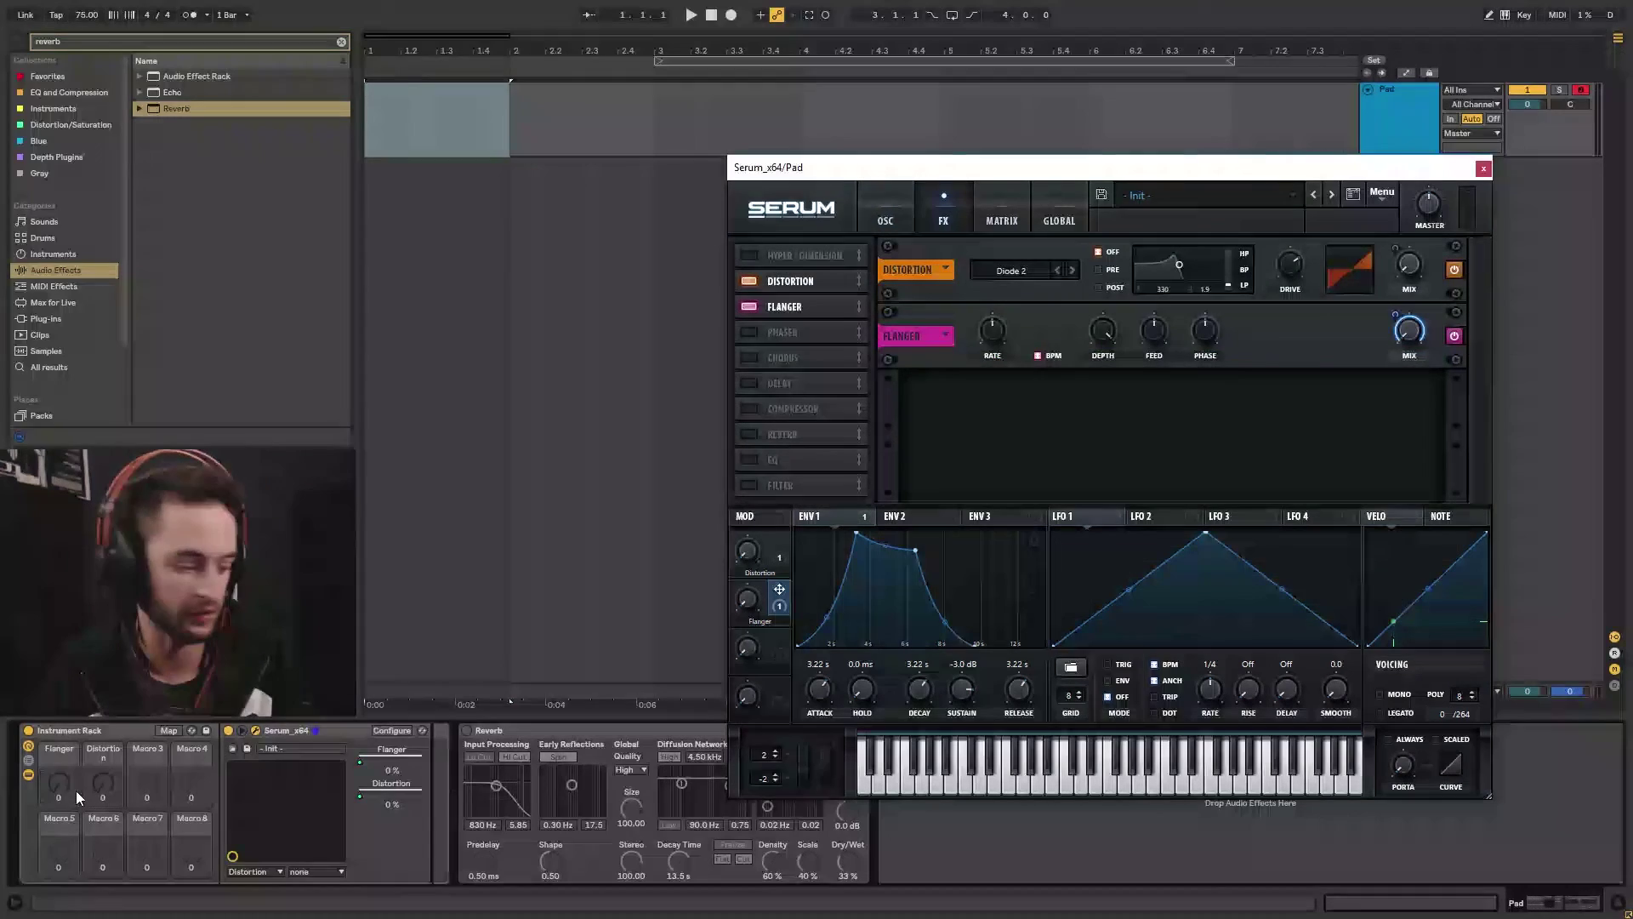
{"action": "left_click_drag", "start_coordinate": [102, 782], "coordinate": [103, 689]}
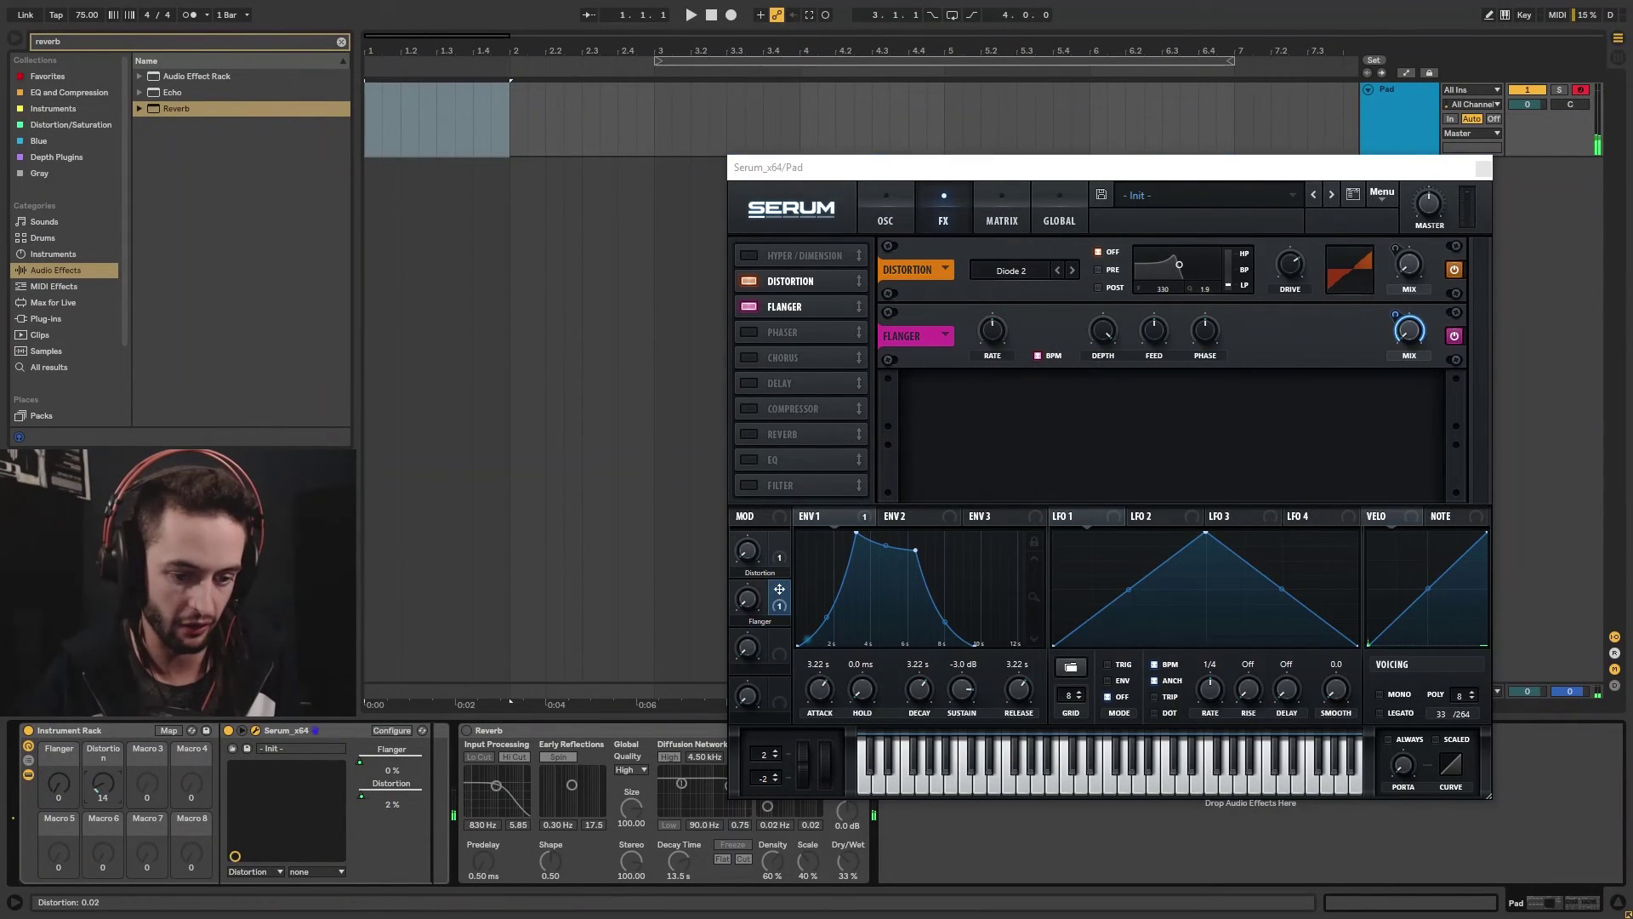
{"action": "left_click_drag", "start_coordinate": [102, 783], "coordinate": [103, 829]}
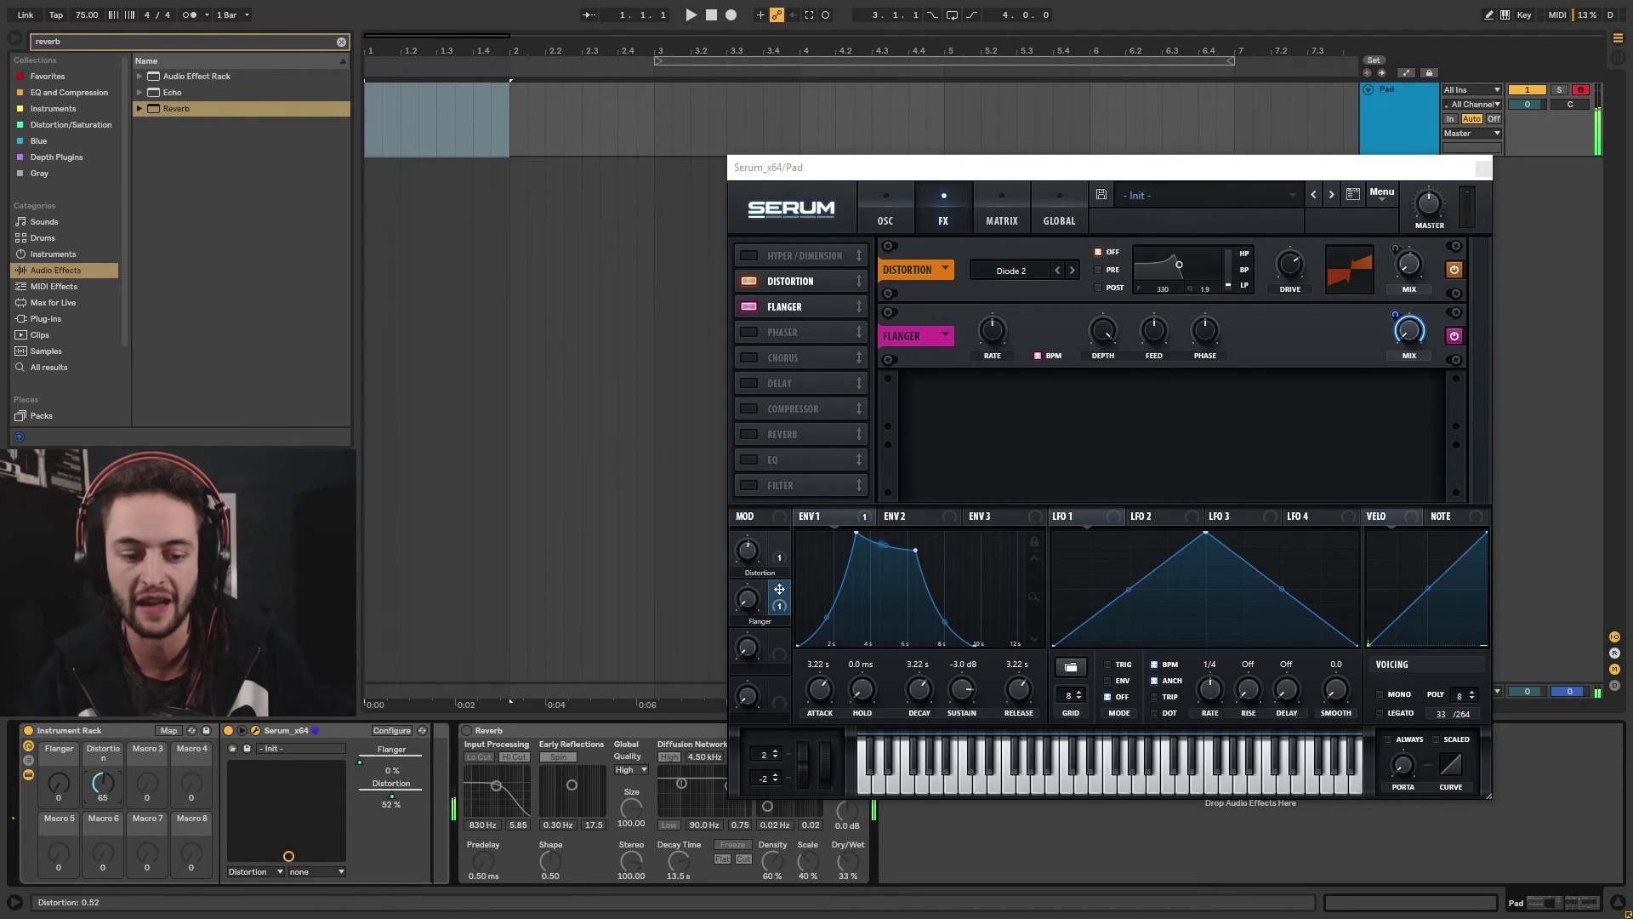
{"action": "left_click_drag", "start_coordinate": [102, 783], "coordinate": [102, 842]}
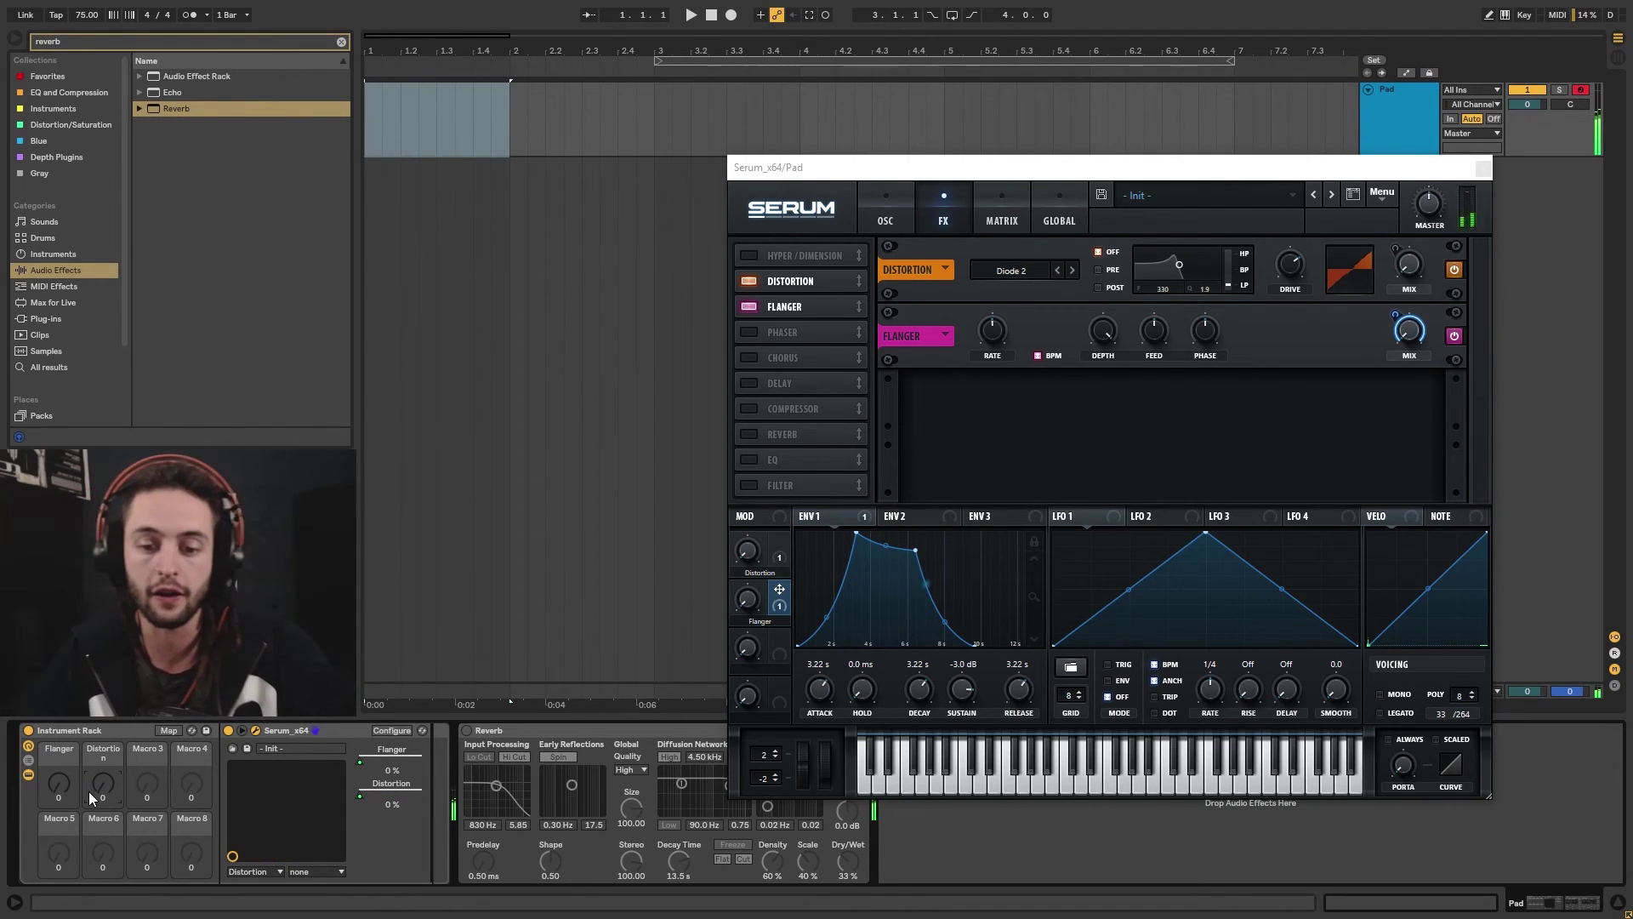
{"action": "left_click_drag", "start_coordinate": [970, 167], "coordinate": [897, 86]}
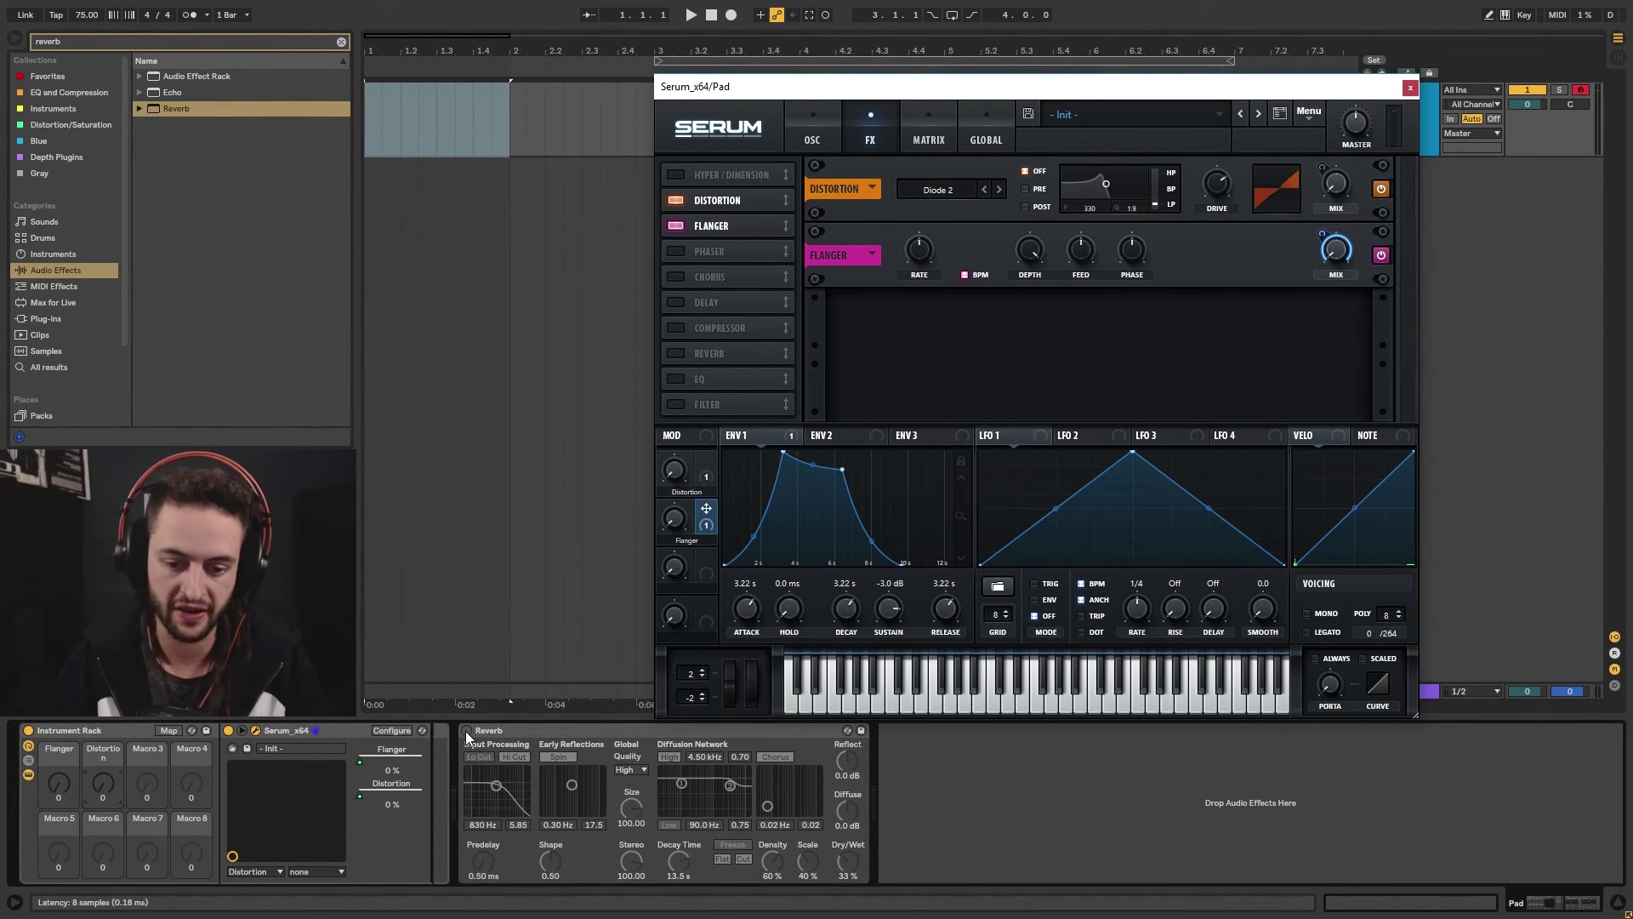
Delete the old Reverb and add a fresh Live Reverb after Serum
{"action": "left_click", "coordinate": [486, 731]}
{"action": "key", "text": "Delete"}
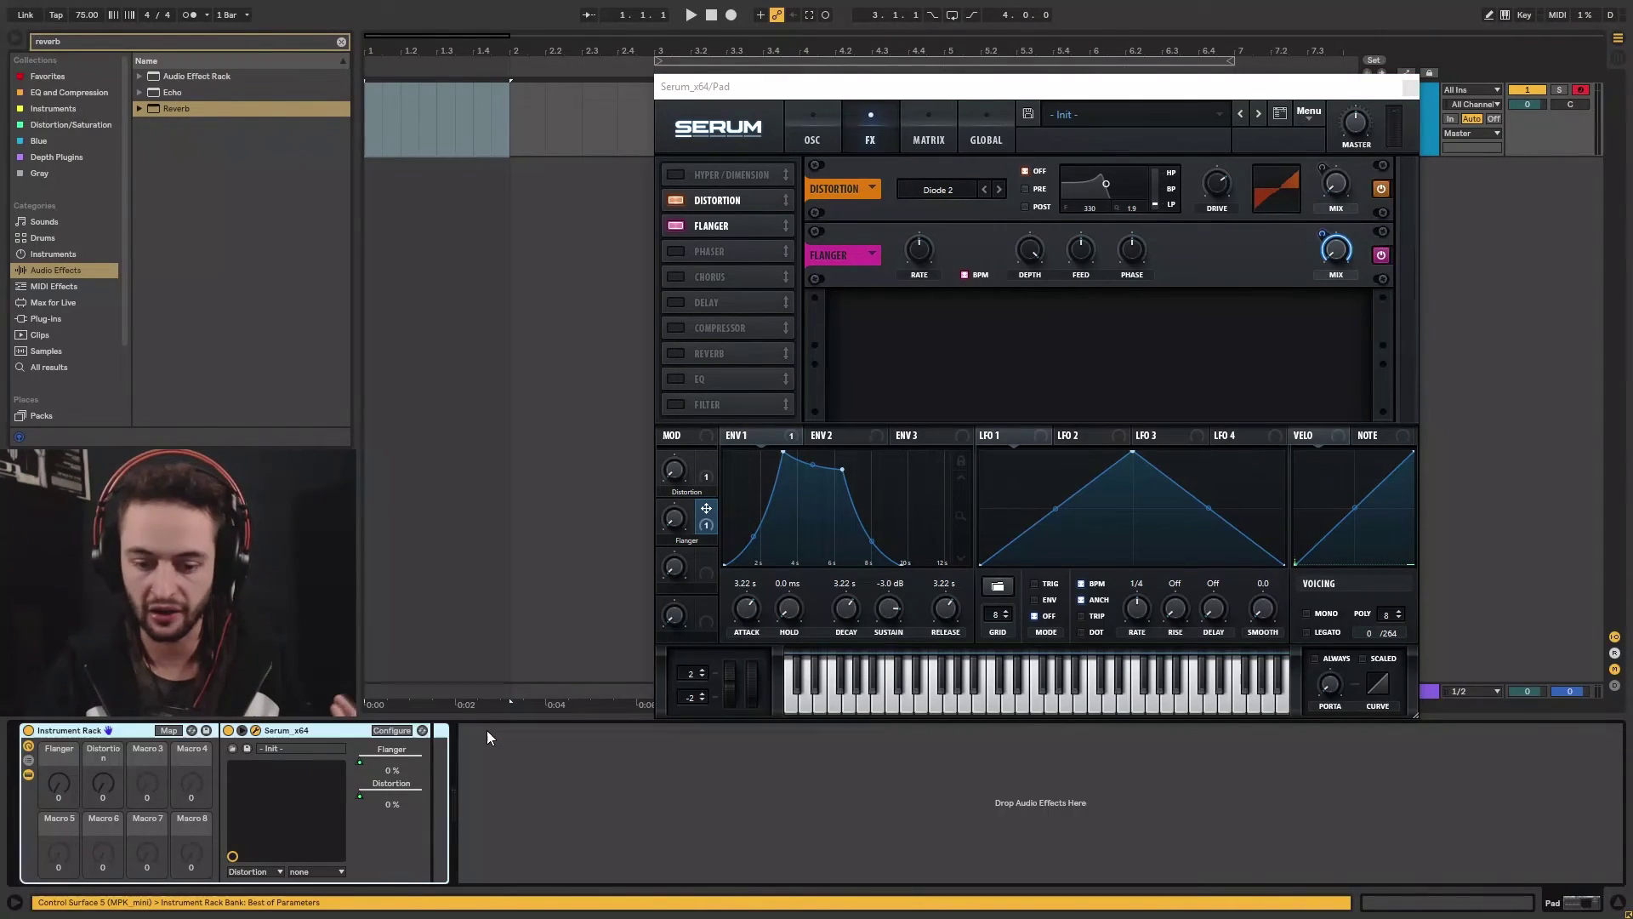
{"action": "left_click", "coordinate": [341, 42]}
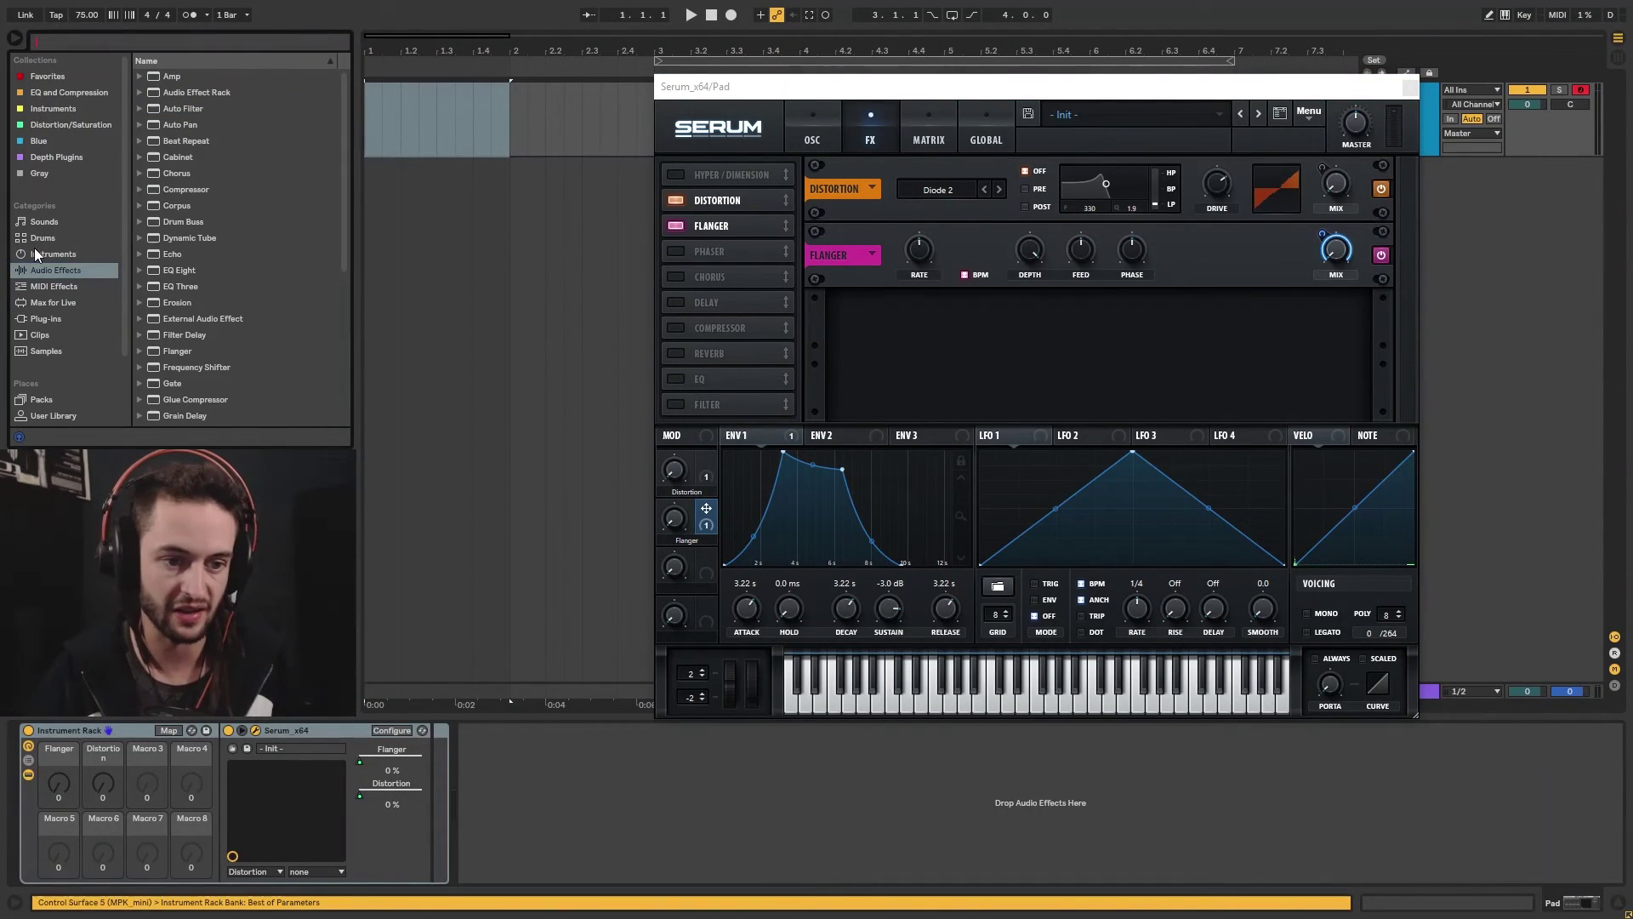
{"action": "scroll", "coordinate": [247, 303], "scroll_direction": "down", "scroll_amount": 5}
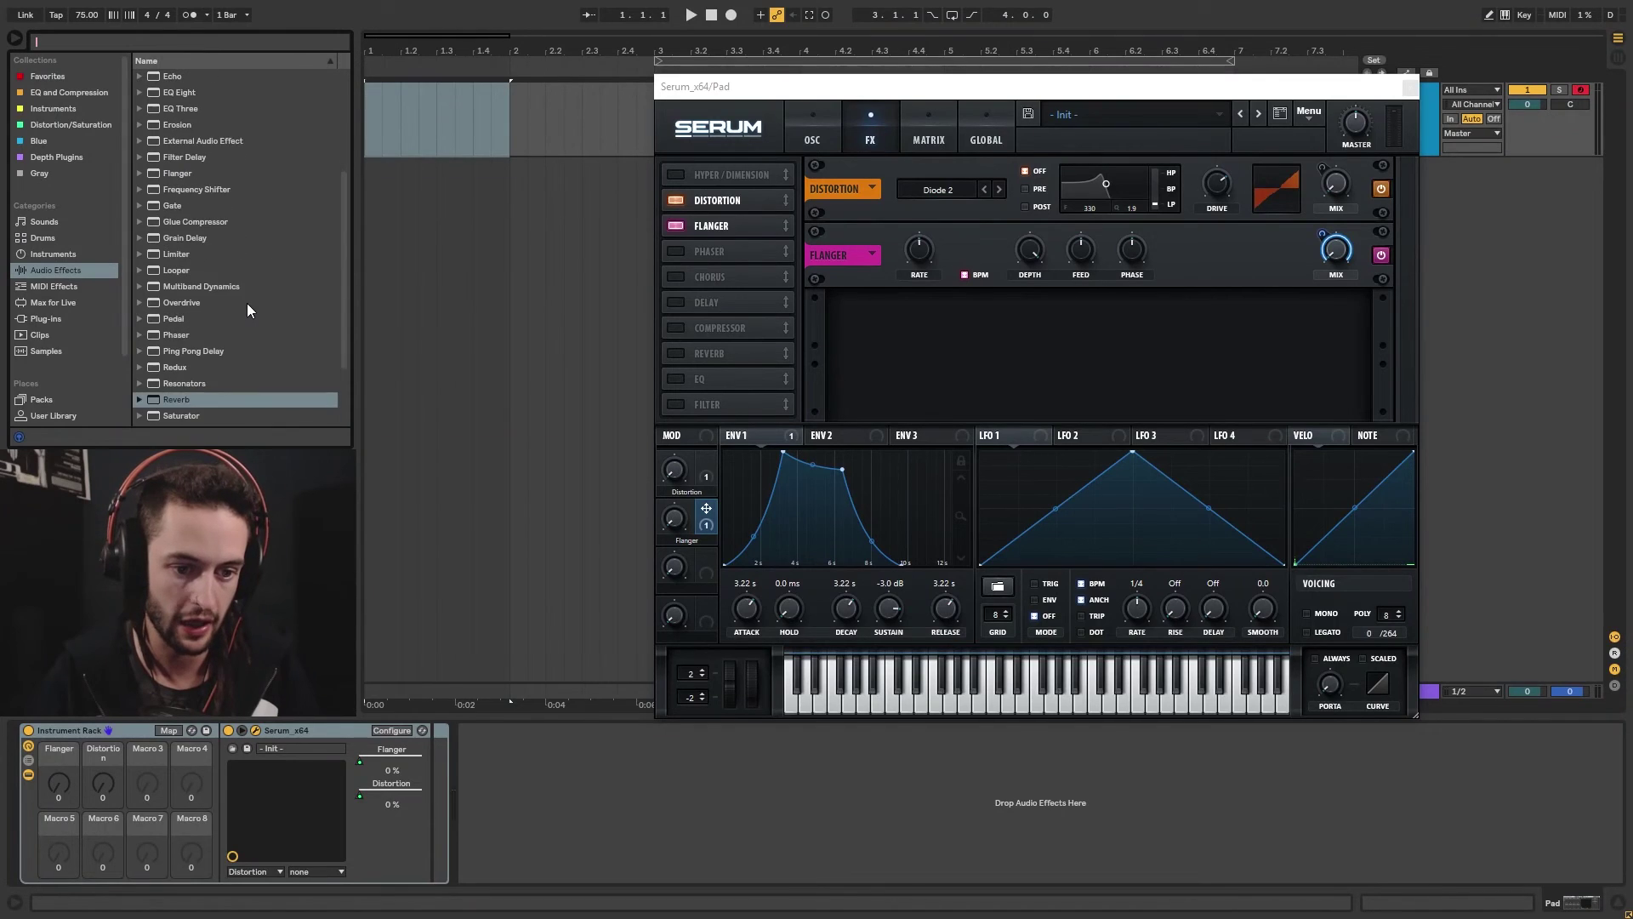
{"action": "scroll", "coordinate": [193, 279], "scroll_direction": "down", "scroll_amount": 3}
{"action": "double_click", "coordinate": [192, 305]}
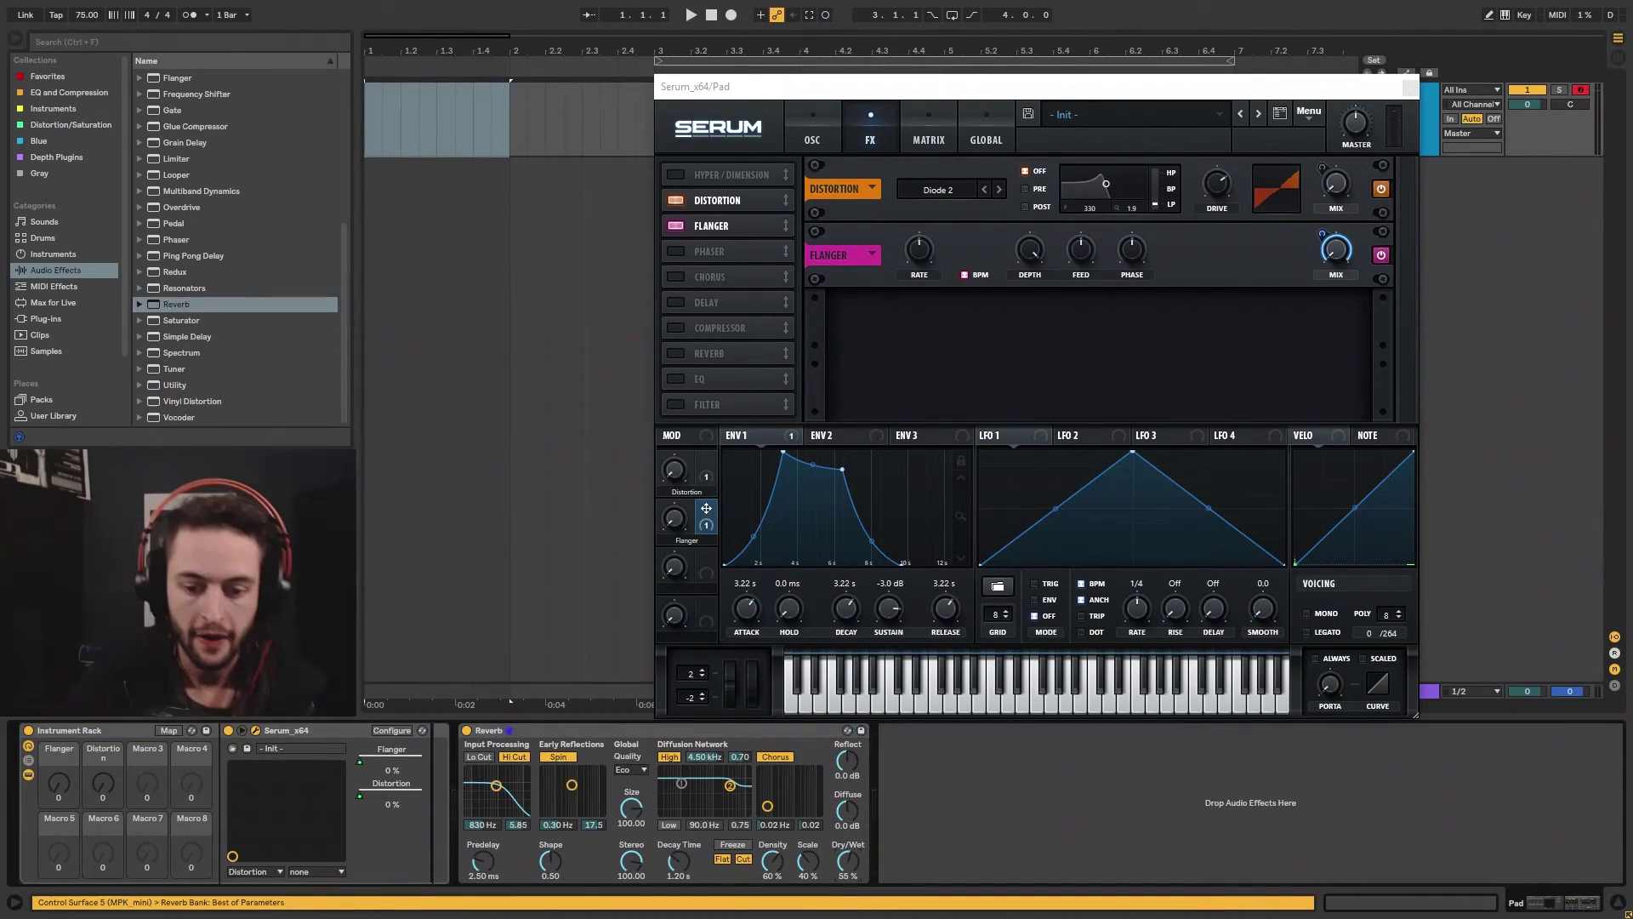
Set the new Reverb to 33% dry/wet, High quality, 0.50 ms predelay, decay past 11 s
{"action": "left_click", "coordinate": [859, 868]}
{"action": "type", "text": "33"}
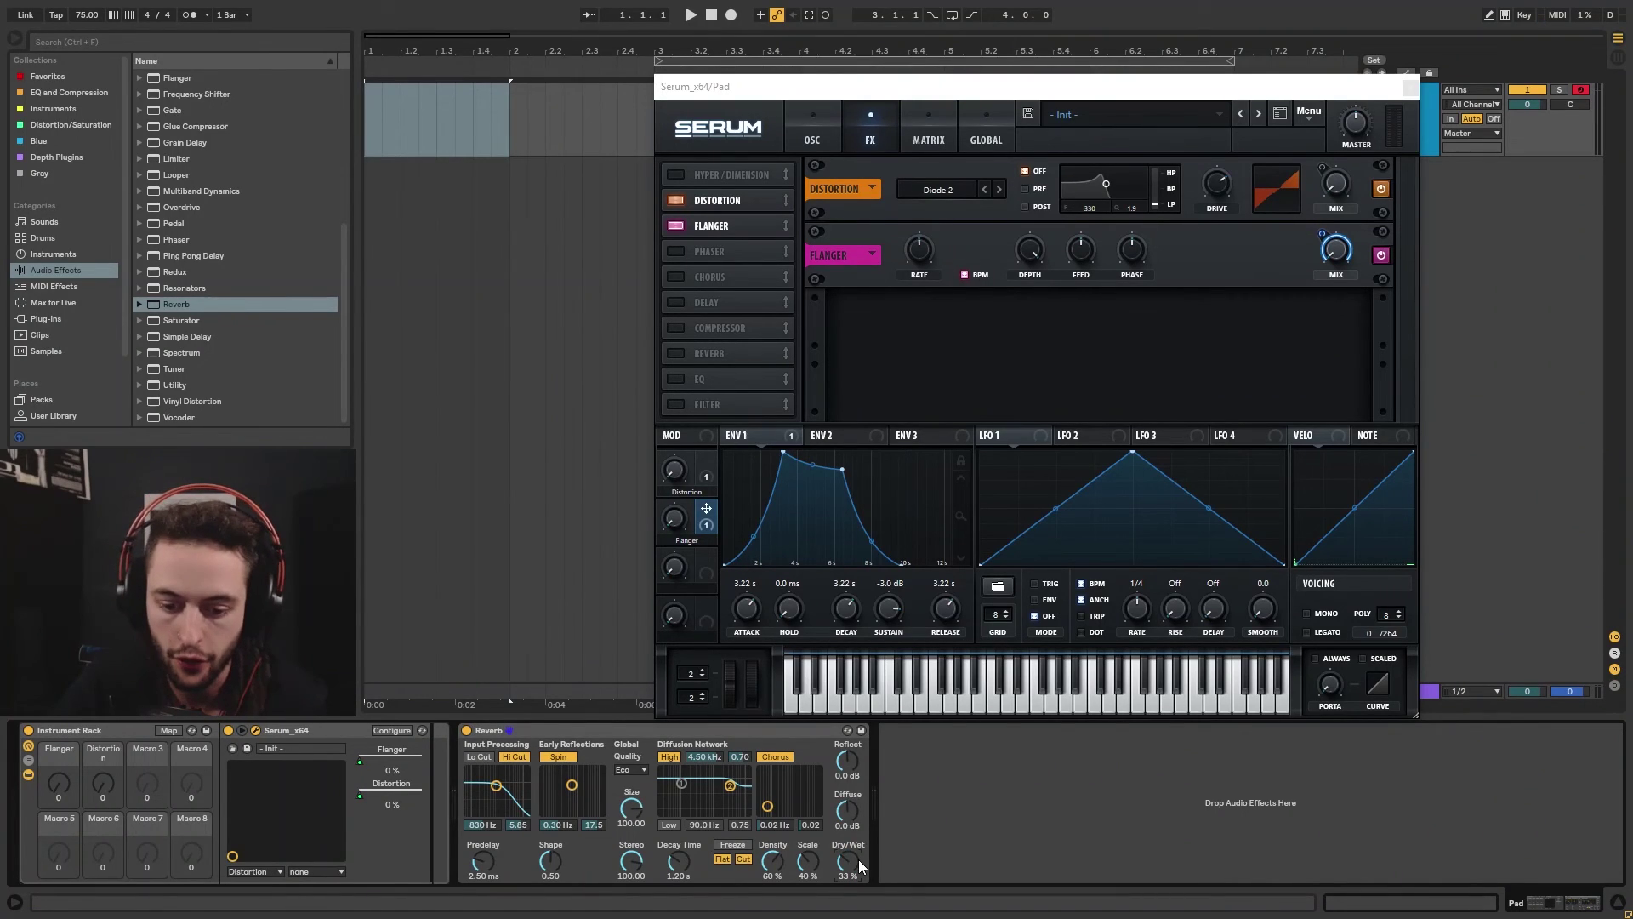
{"action": "left_click", "coordinate": [632, 769]}
{"action": "left_click", "coordinate": [626, 808]}
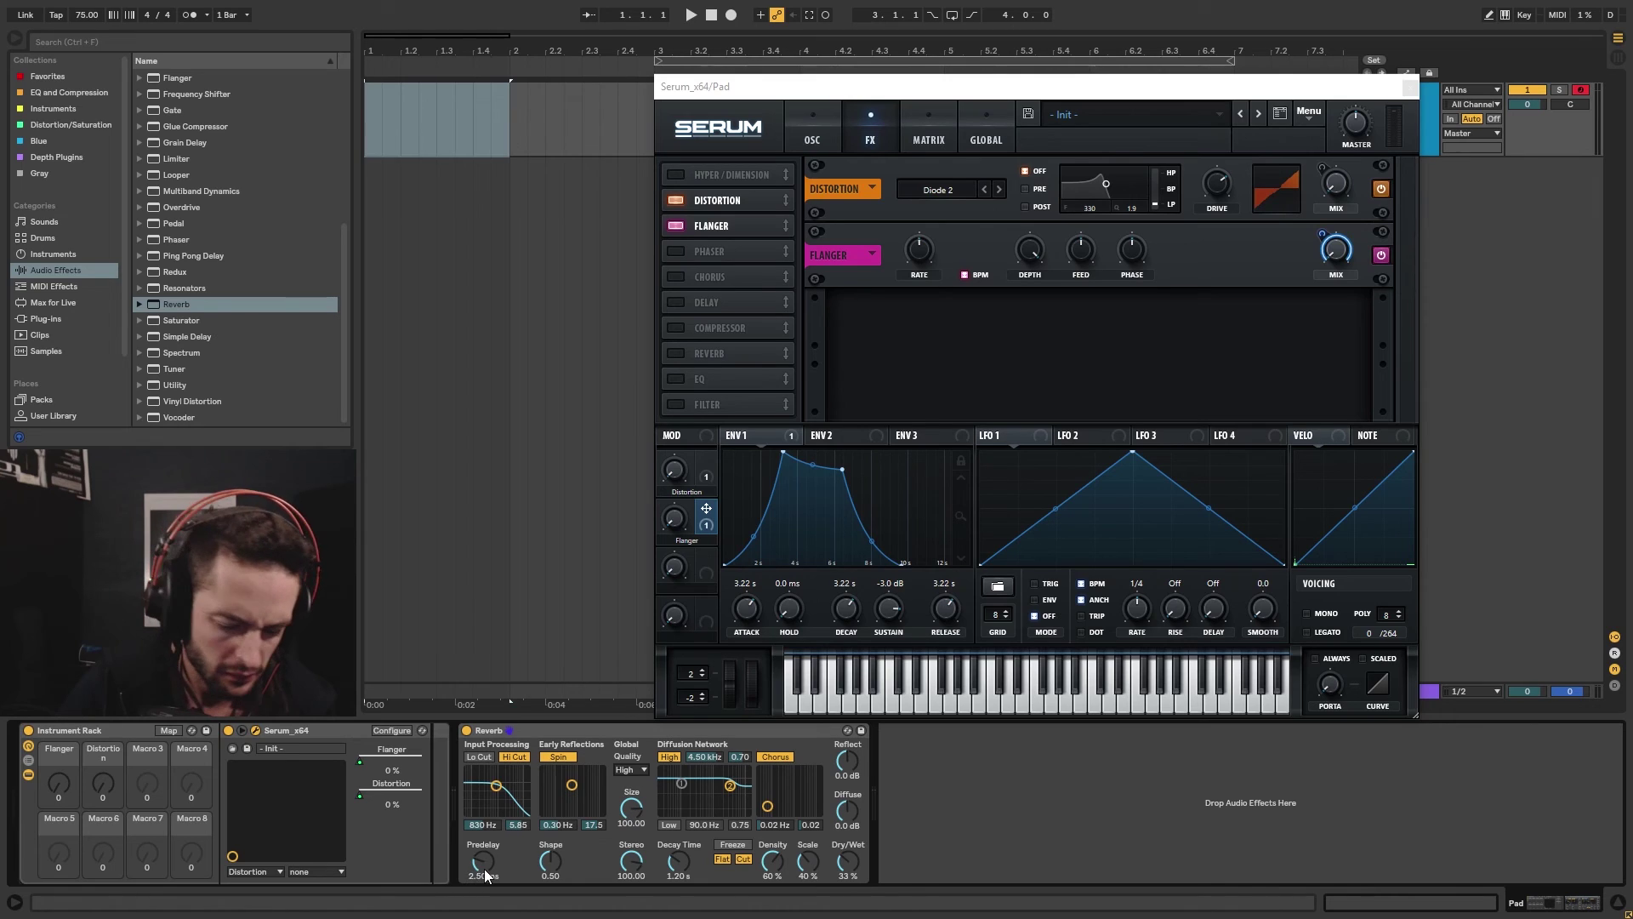
{"action": "left_click_drag", "start_coordinate": [484, 868], "coordinate": [513, 914]}
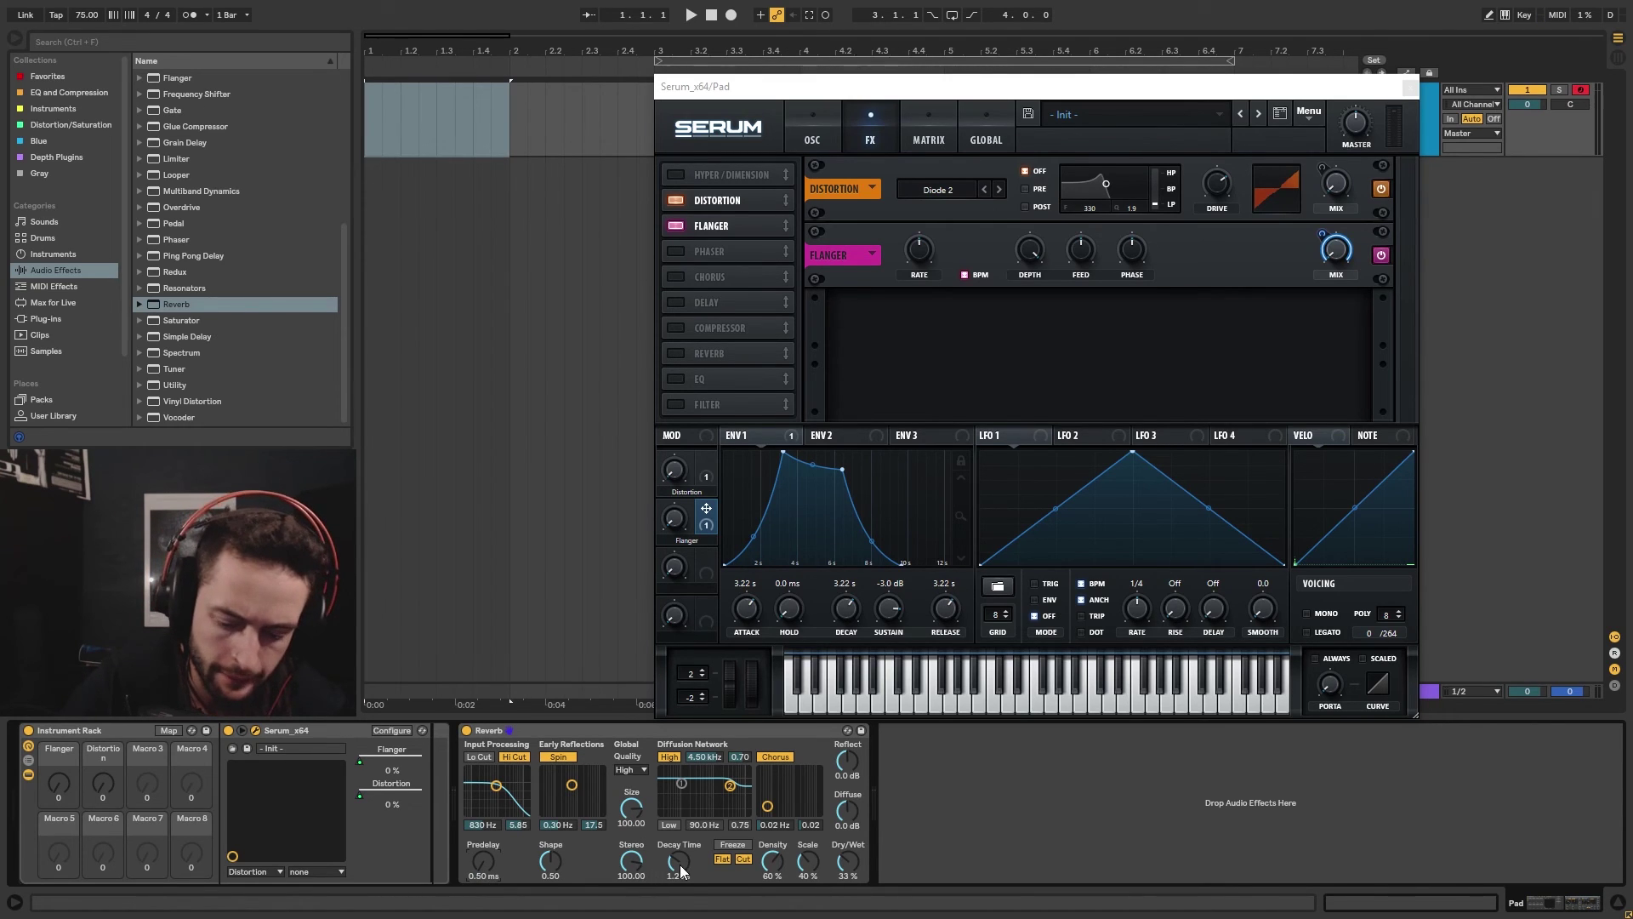
{"action": "left_click_drag", "start_coordinate": [679, 863], "coordinate": [679, 766]}
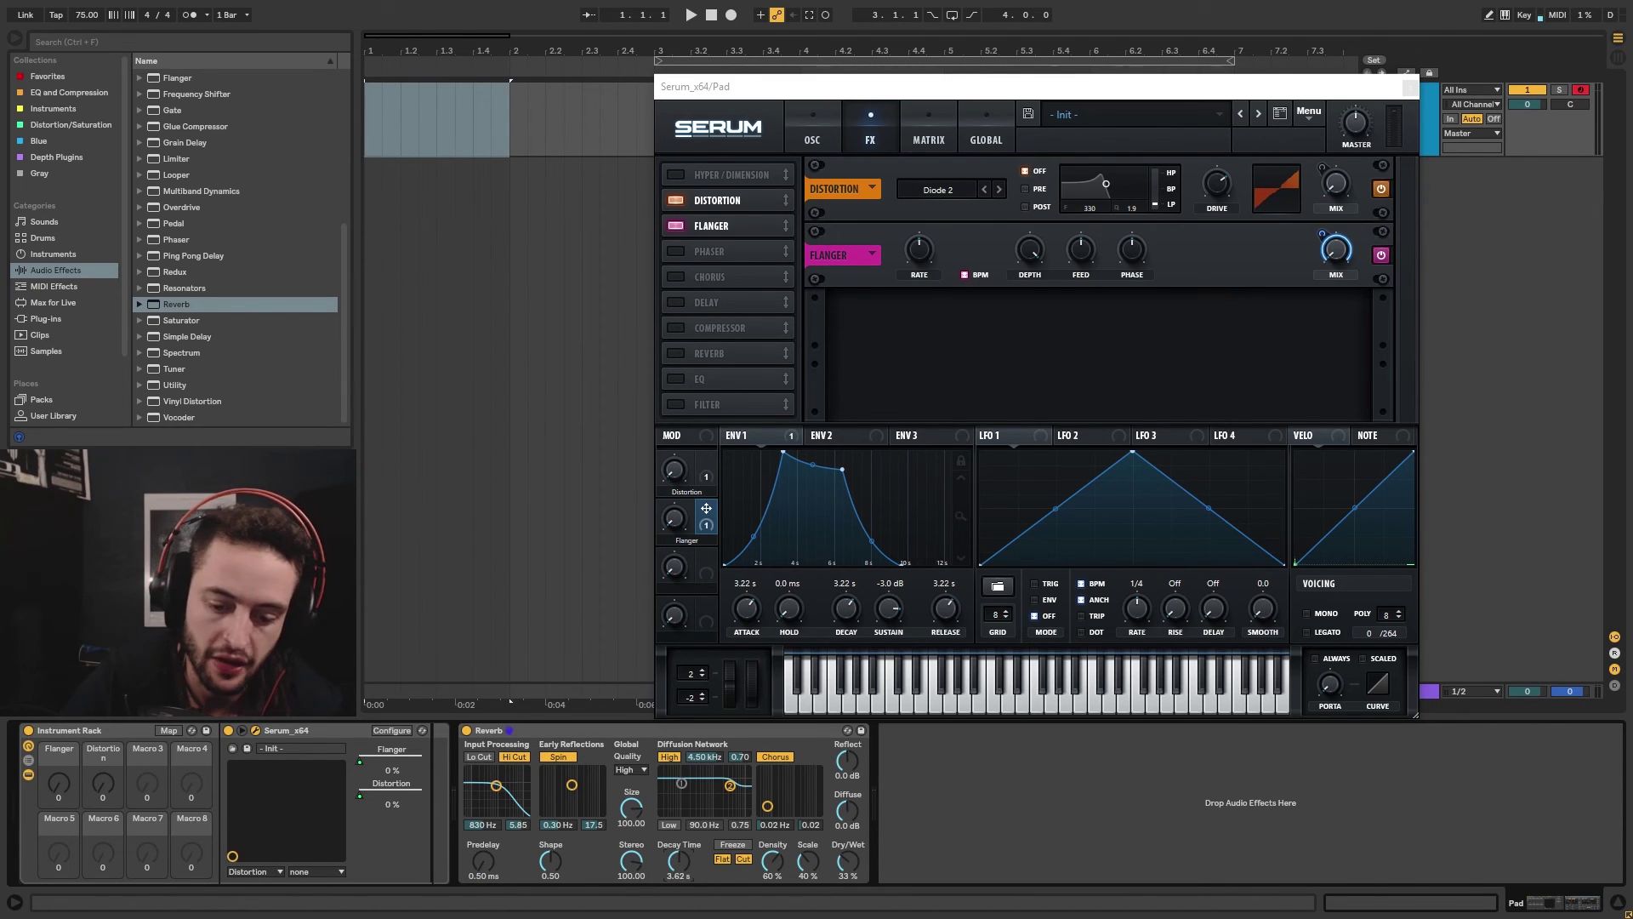
{"action": "left_click_drag", "start_coordinate": [680, 863], "coordinate": [679, 818]}
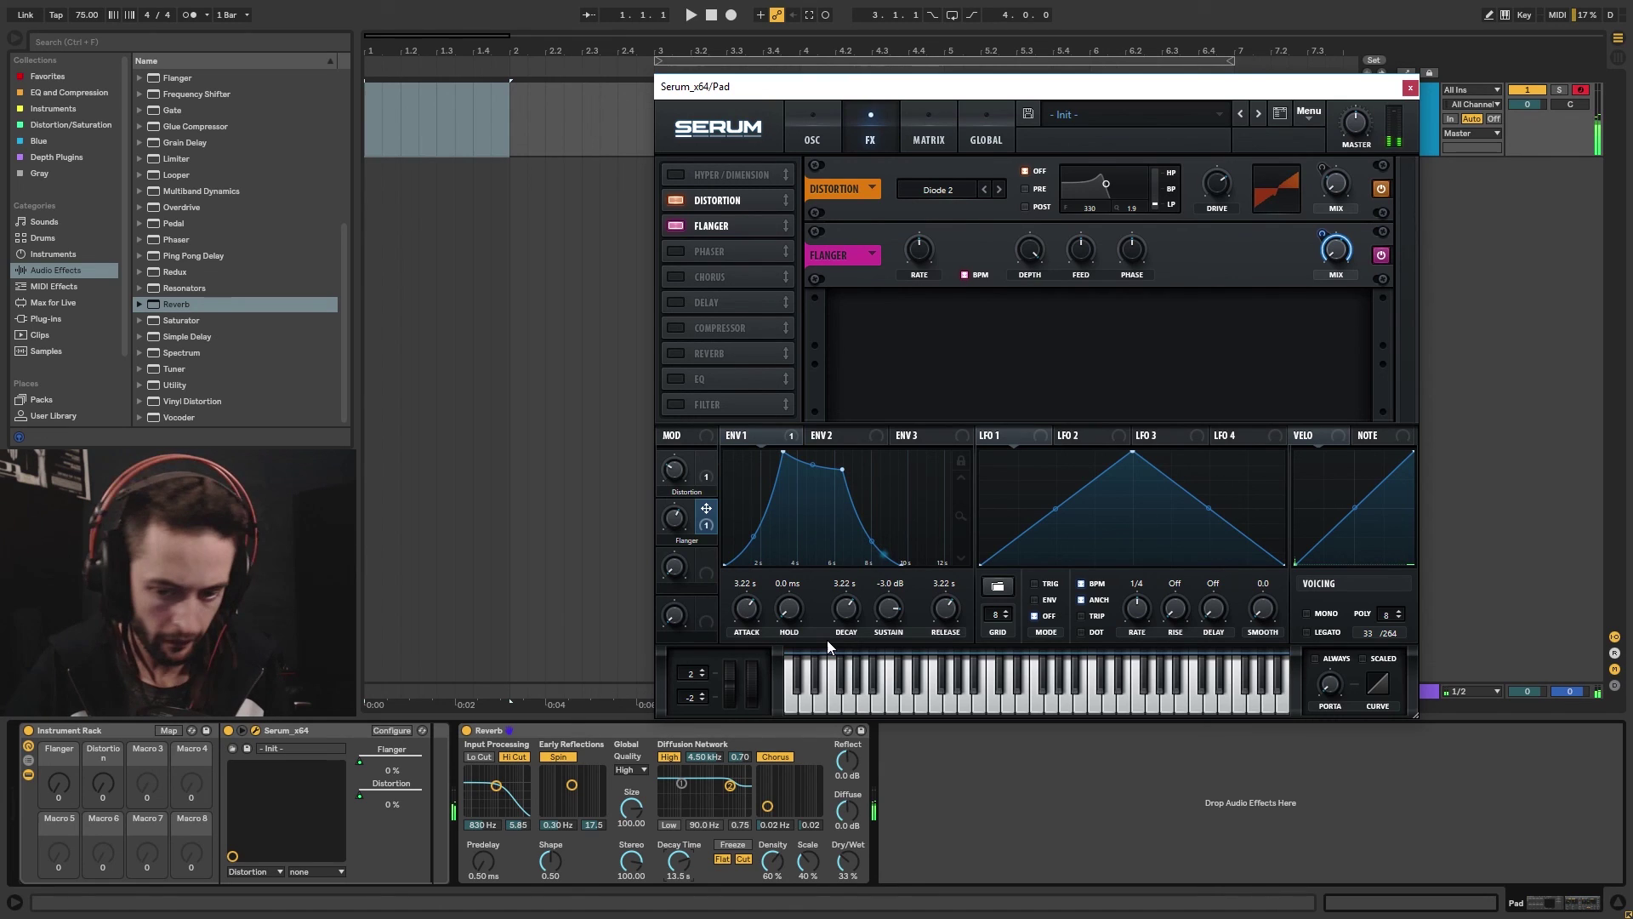
Return Serum to its OSC page showing both 16-voice saws and the filter
{"action": "left_click", "coordinate": [817, 138]}
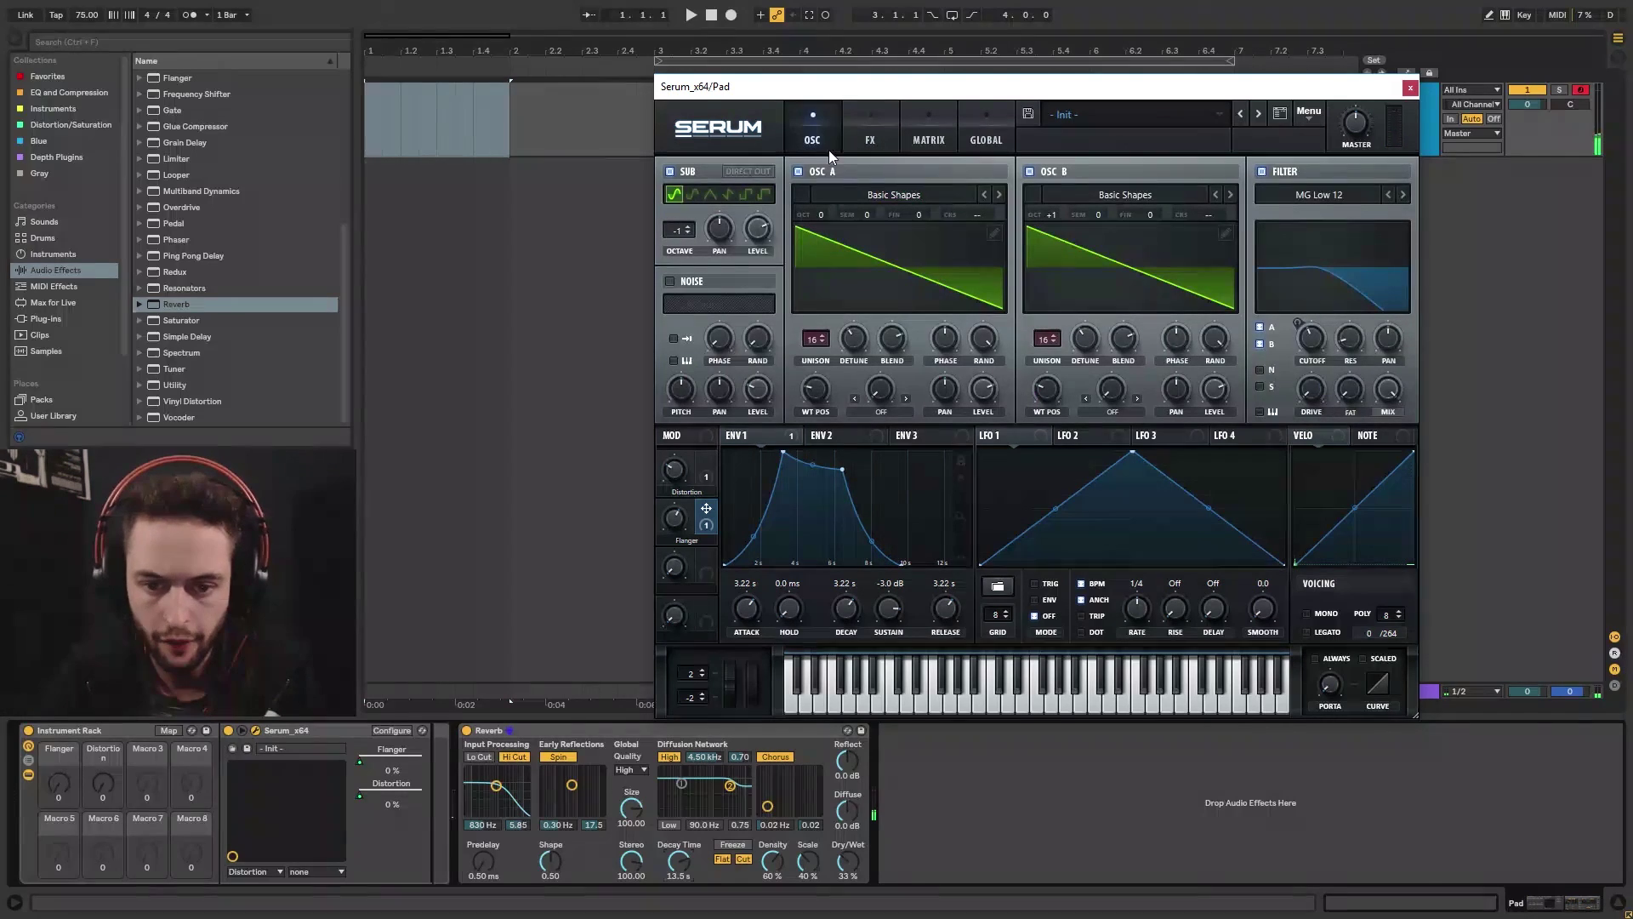